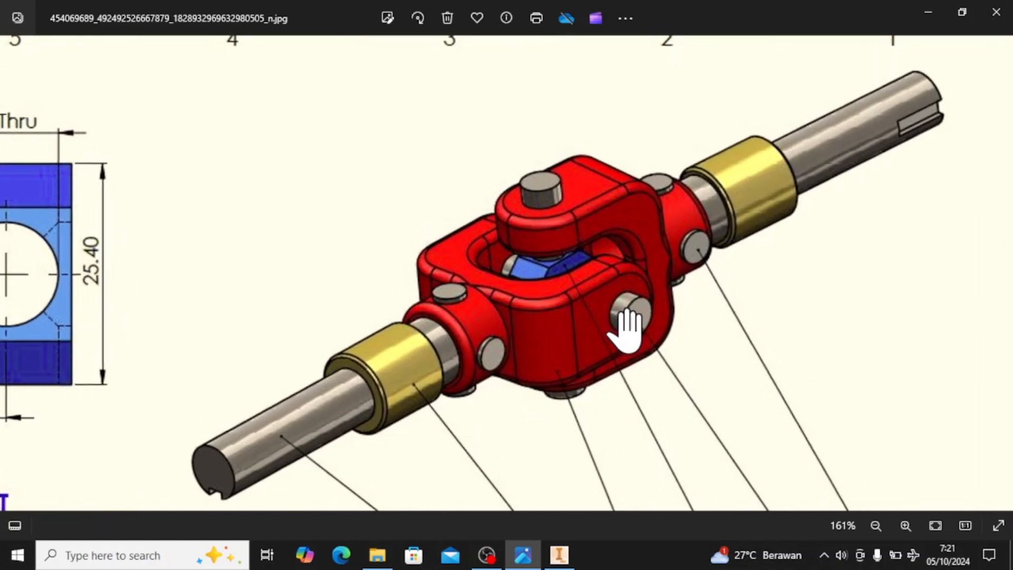
- Look over the universal joint drawing, switch to Autodesk Inventor and create a new assembly from the metric Standard (mm).iam template
scroll(626, 330, "down", 3)
scroll(639, 324, "up", 1)
scroll(674, 294, "down", 3)
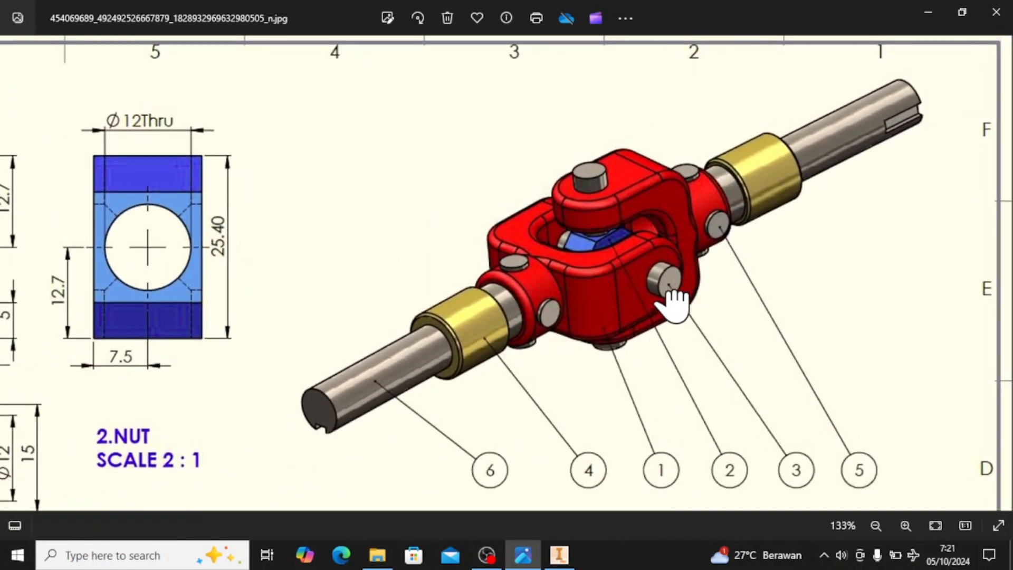
scroll(591, 245, "down", 1)
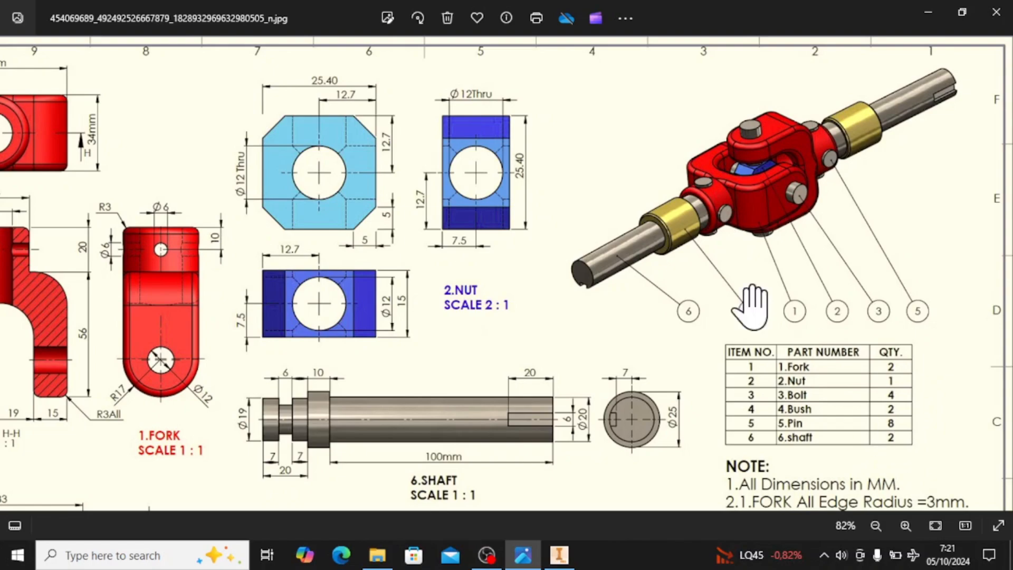
scroll(746, 305, "down", 2)
left_click(559, 555)
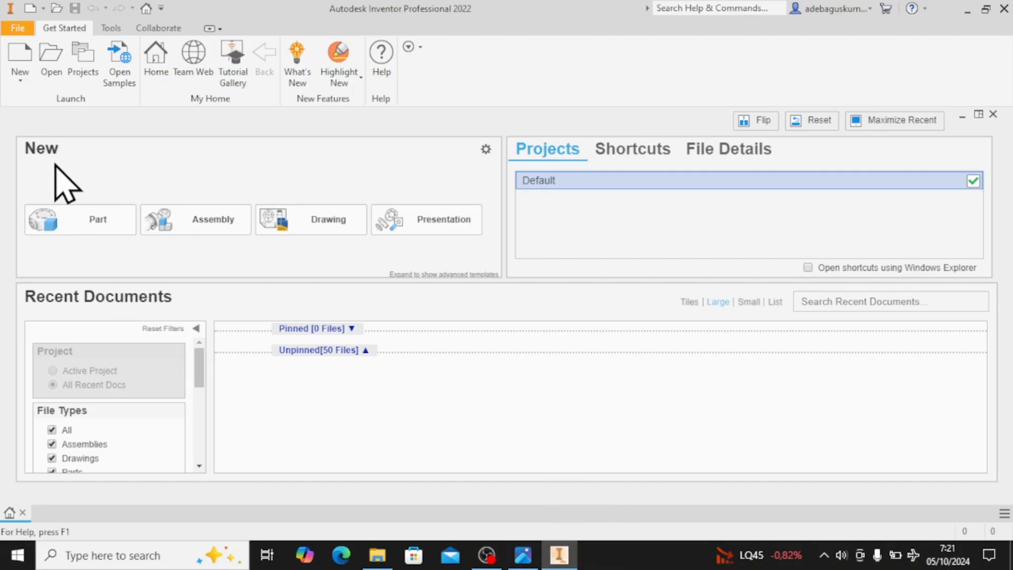
left_click(19, 55)
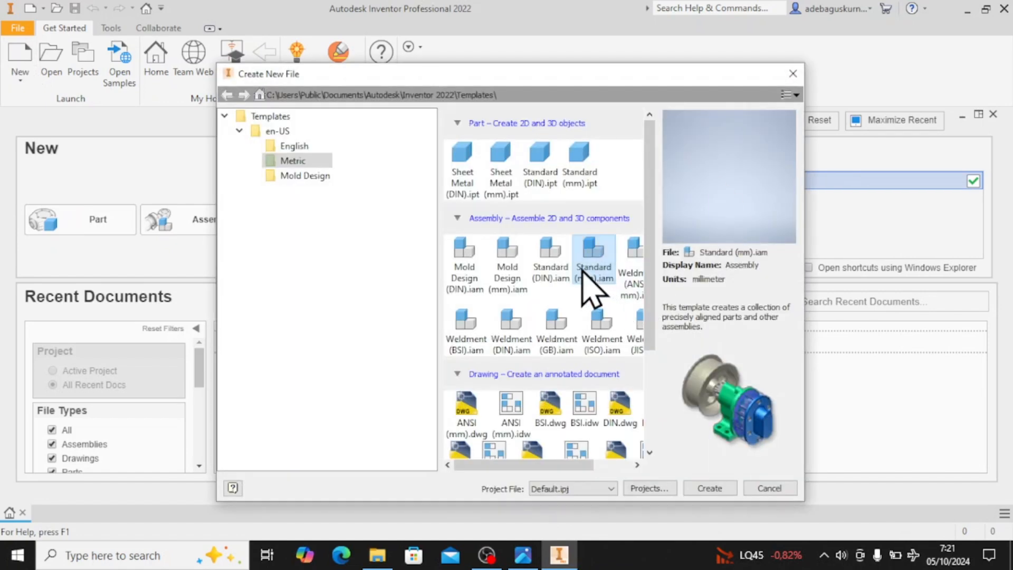
left_click(600, 278)
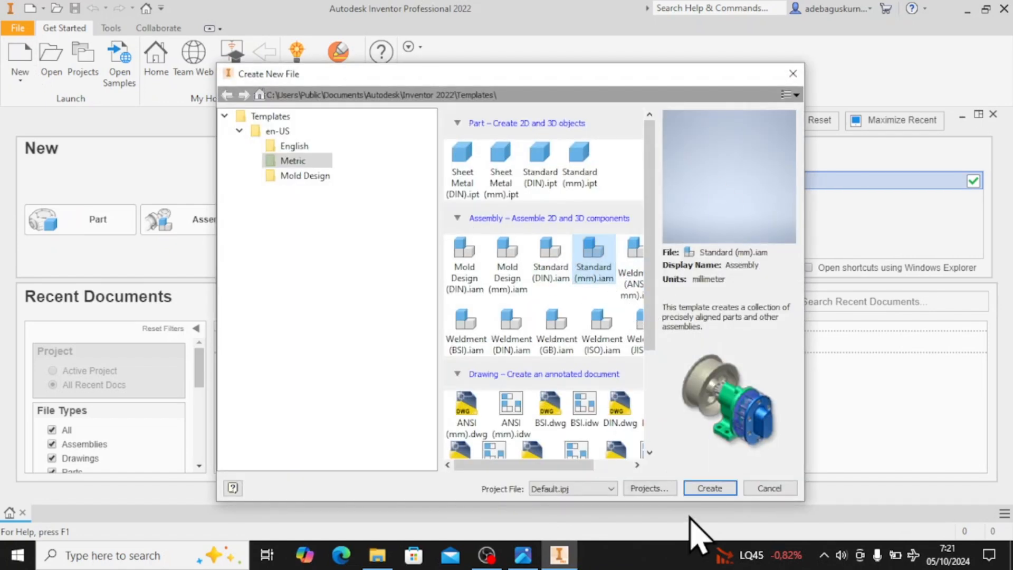
left_click(708, 488)
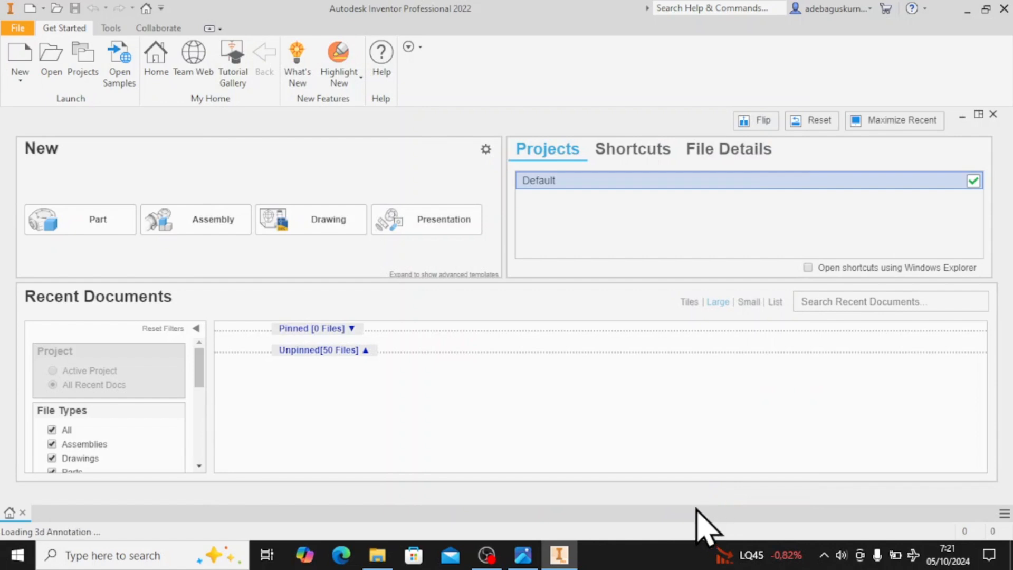
- Consult the reference drawing in the image viewer, return to Inventor and place two Part1-york components in the assembly
left_click(523, 555)
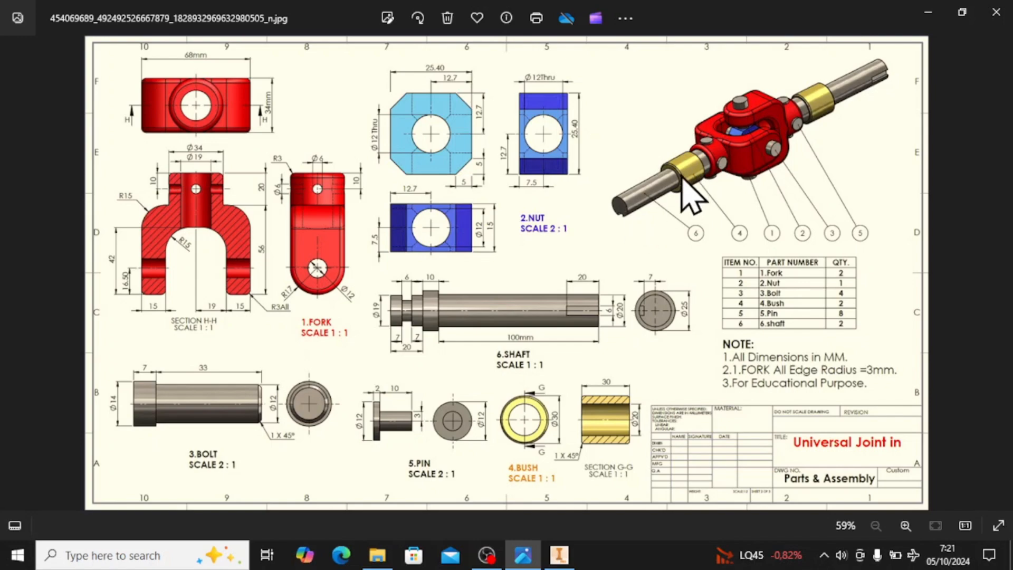
left_click(559, 554)
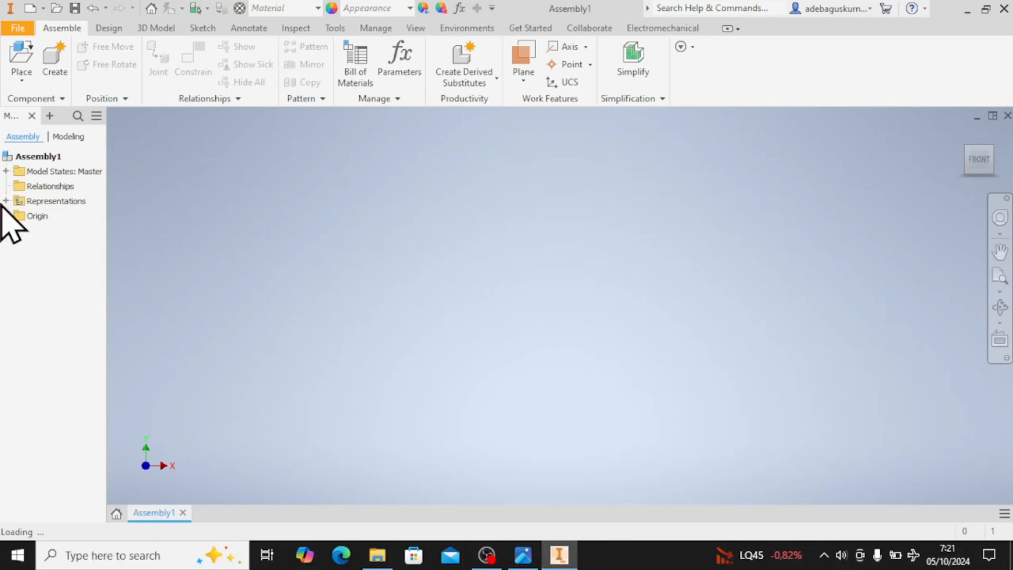
left_click(24, 56)
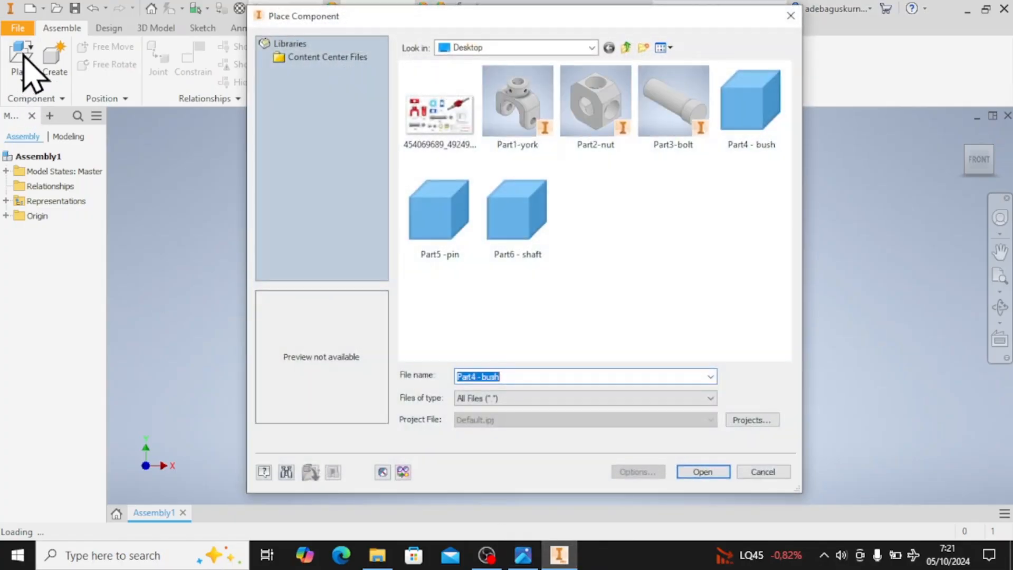
left_click(524, 127)
left_click(706, 472)
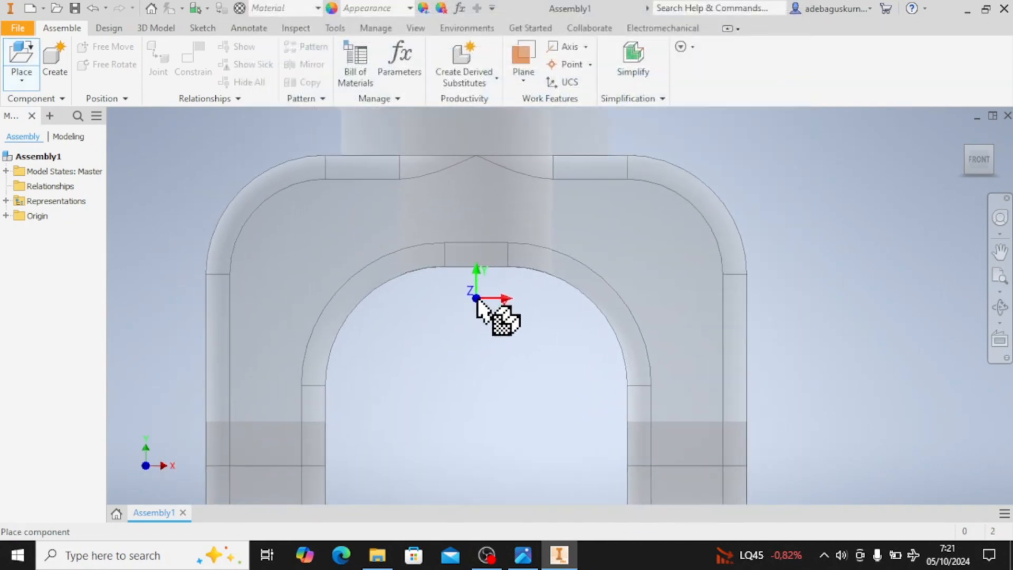
left_click(476, 299)
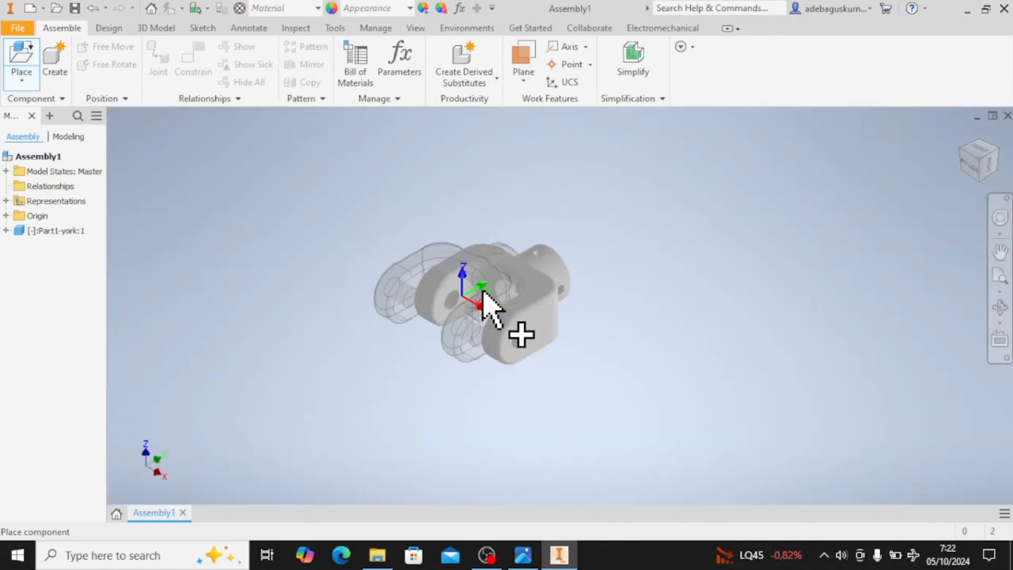
left_click(660, 349)
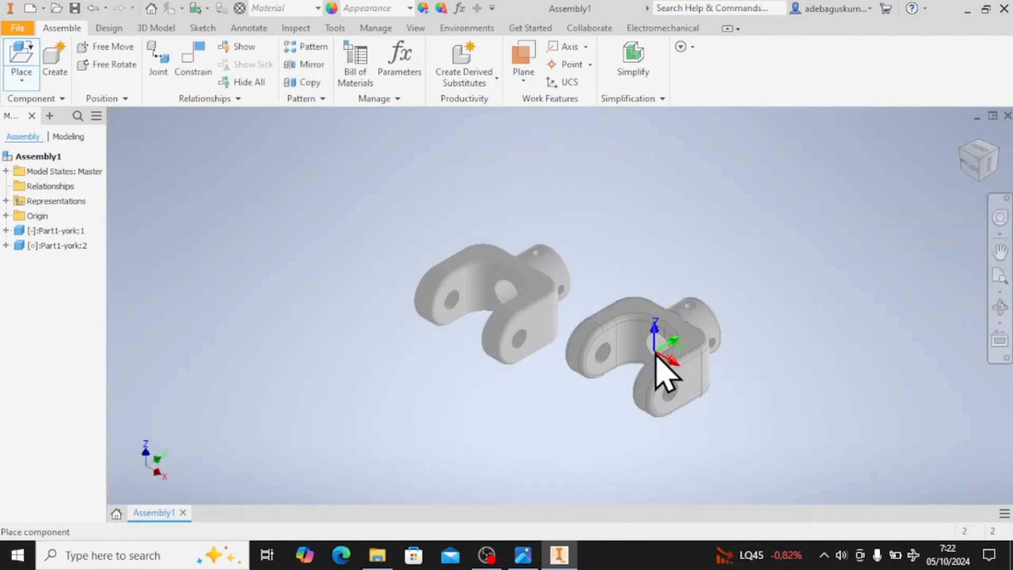
right_click(656, 351)
left_click(709, 352)
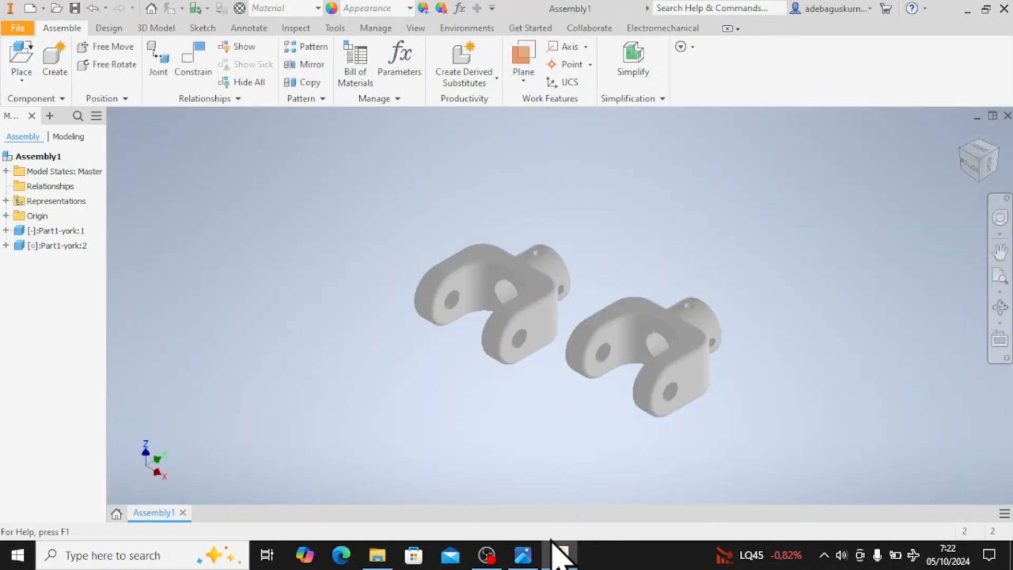
- Check the nut quantity in the drawing's parts list and place one Part2-nut beside the yokes in the Inventor assembly
left_click(522, 555)
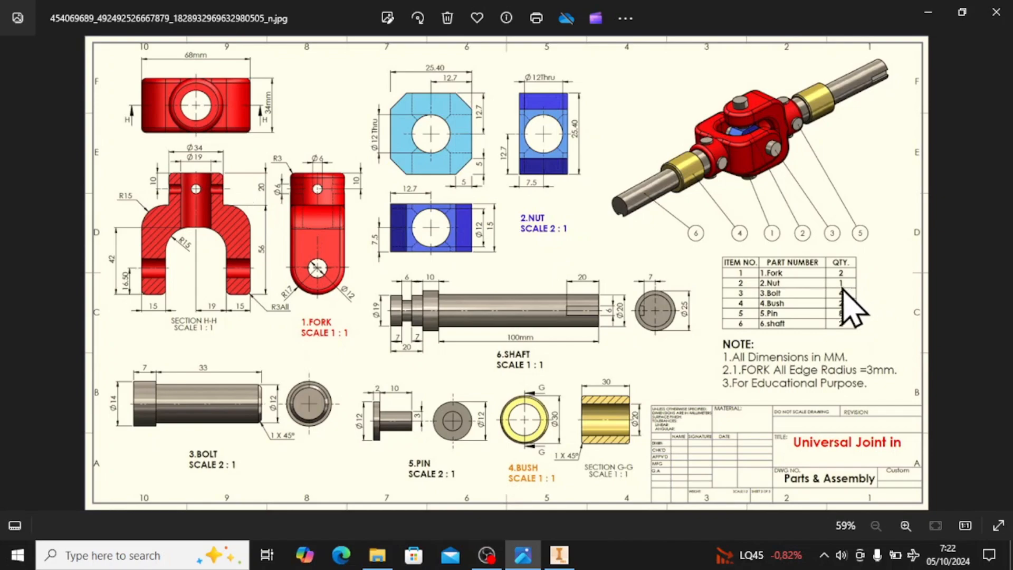
left_click(560, 554)
left_click(24, 61)
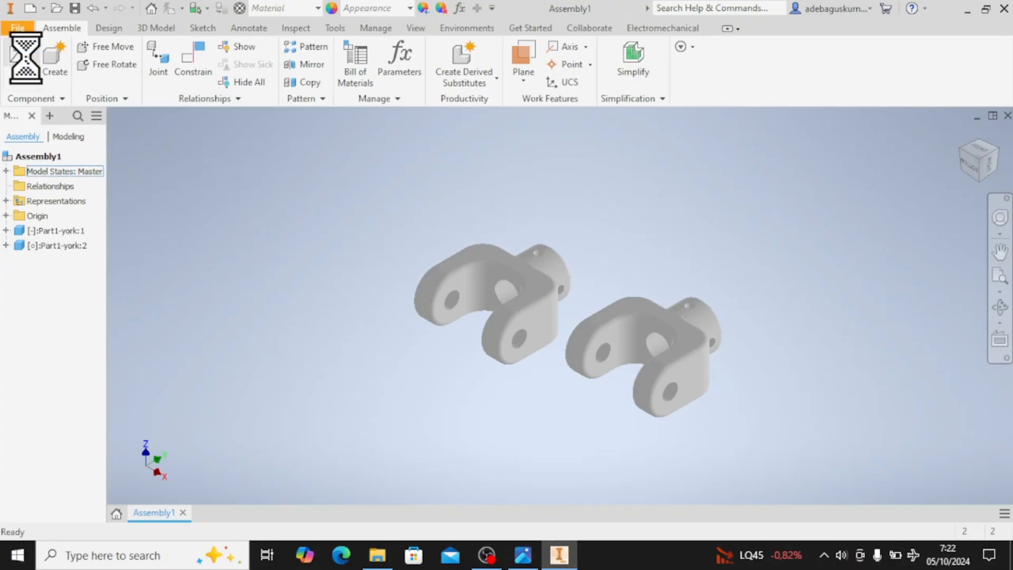
left_click(617, 138)
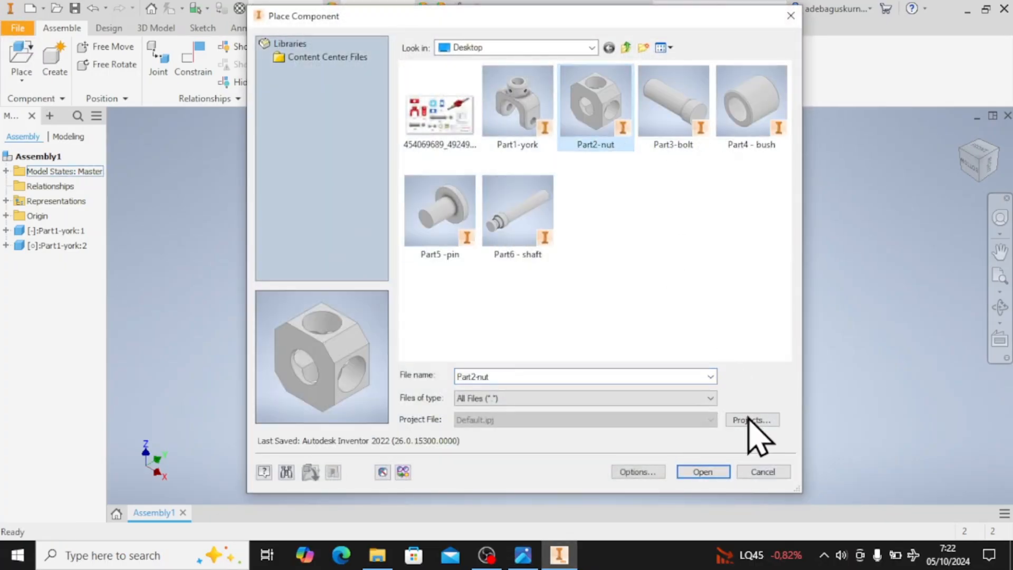
left_click(711, 472)
left_click(376, 198)
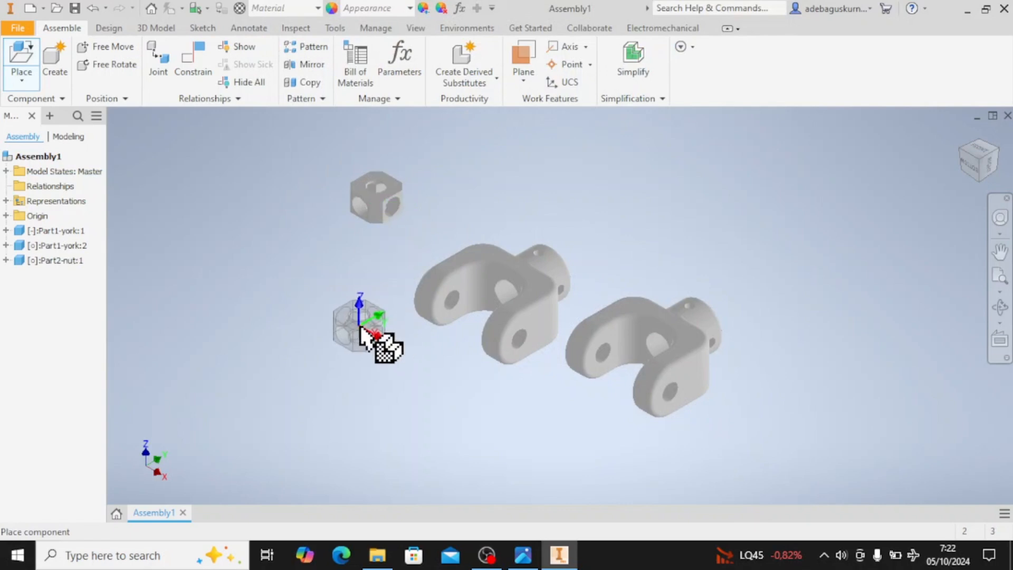
right_click(359, 328)
left_click(418, 326)
- Check the bolt quantity in the drawing's parts list and place four Part3-bolt components in the Inventor assembly
left_click(523, 554)
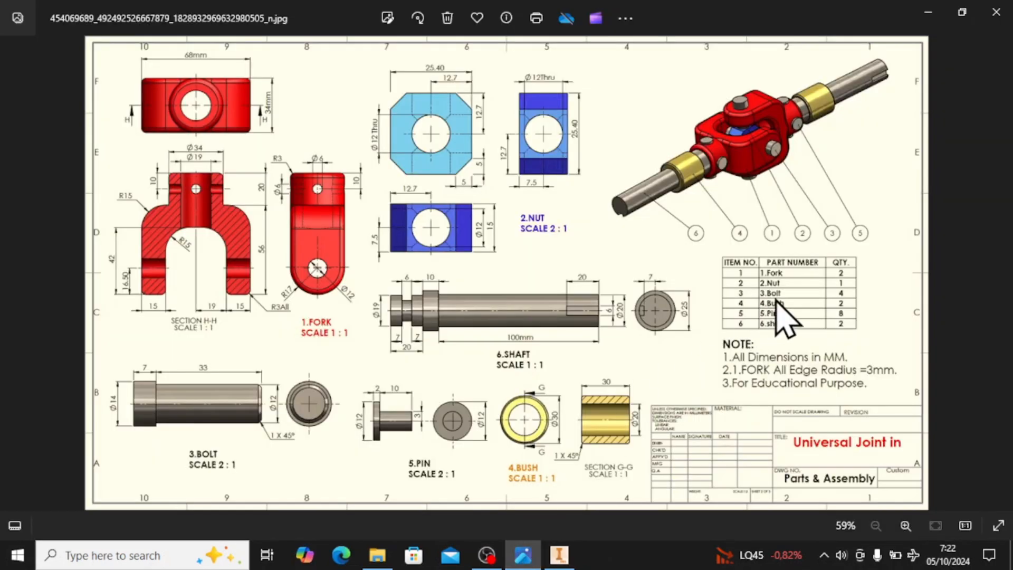
left_click(547, 563)
left_click(23, 58)
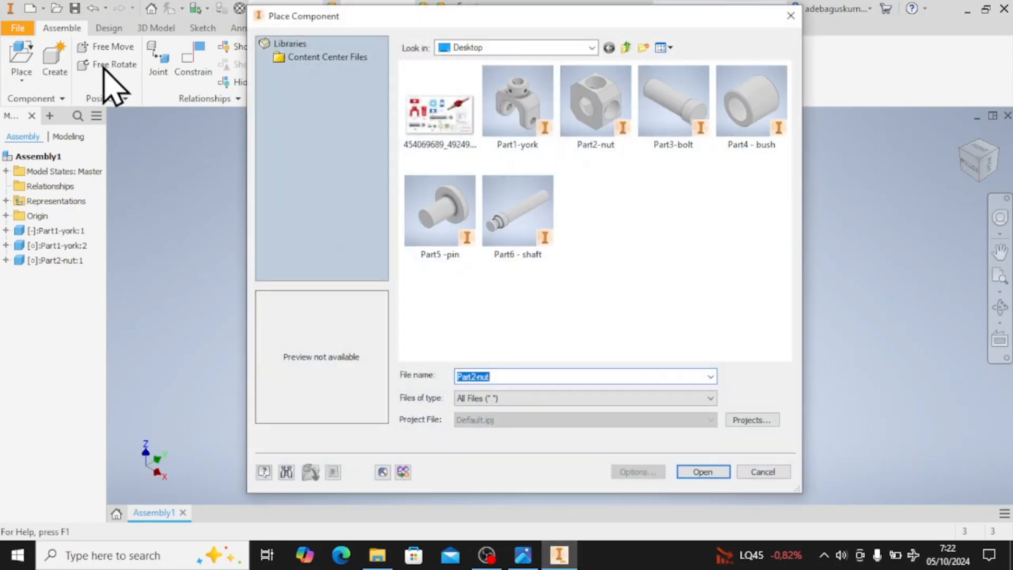
left_click(674, 131)
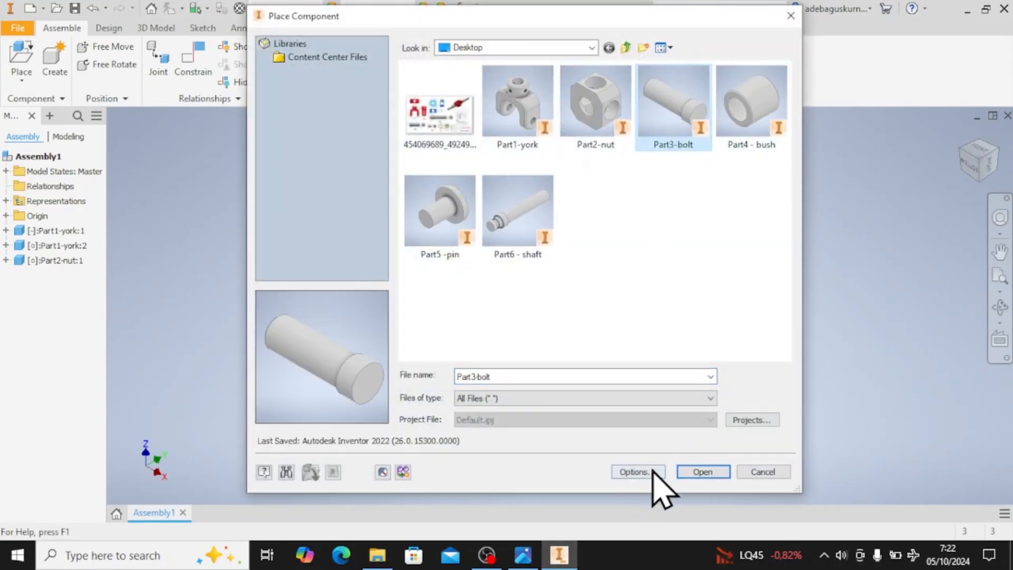
left_click(703, 472)
left_click(282, 294)
left_click(316, 270)
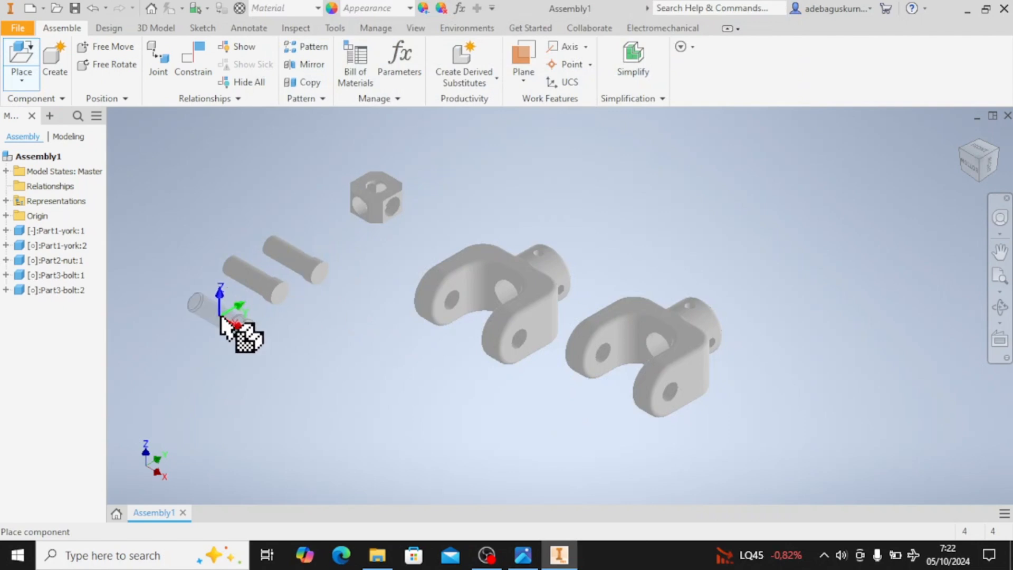
left_click(248, 317)
left_click(211, 345)
right_click(159, 218)
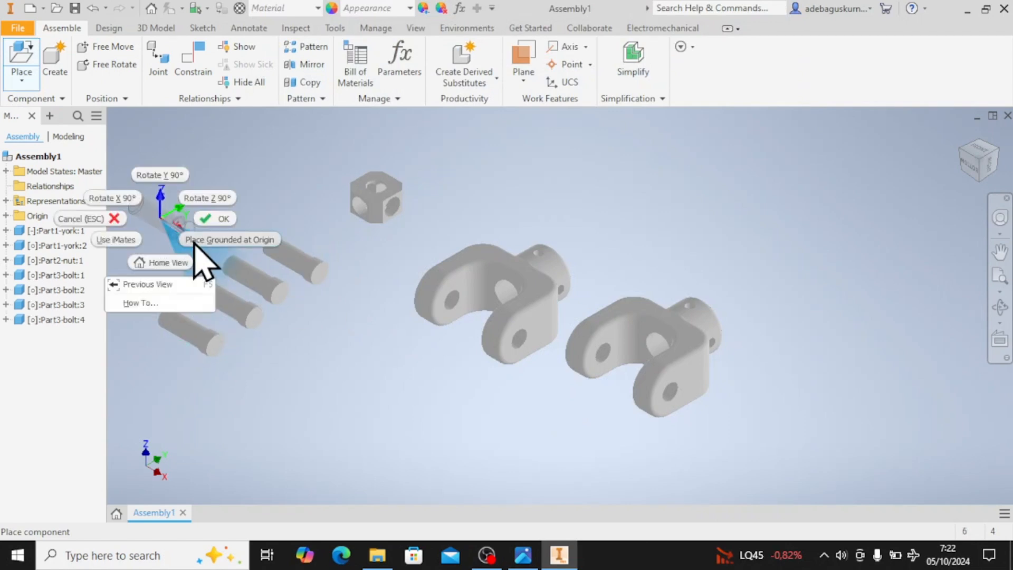
left_click(216, 219)
- Check the bush quantity in the drawing's parts list and place two Part4 - bush components near the bolts in Inventor
left_click(534, 554)
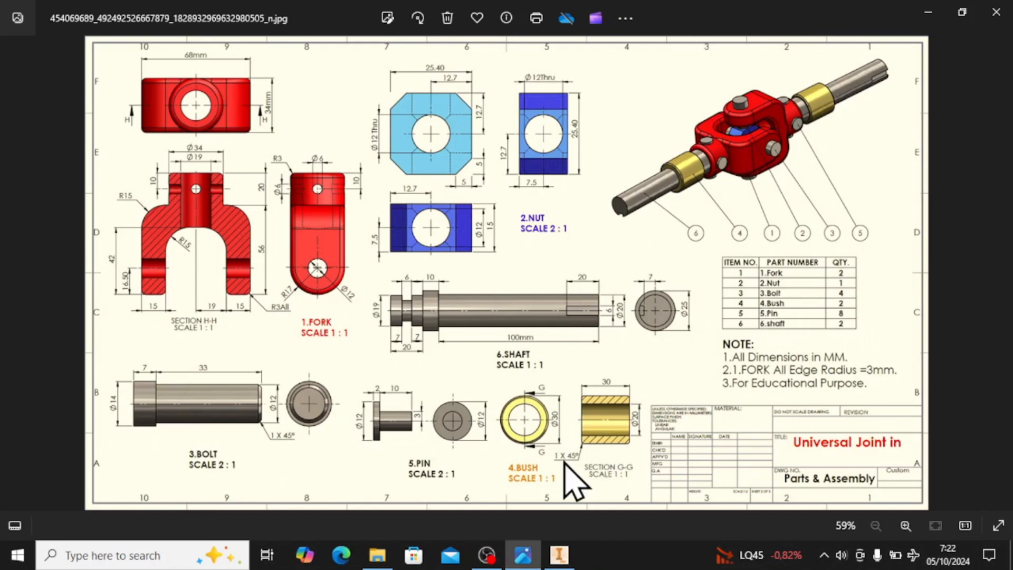
left_click(554, 562)
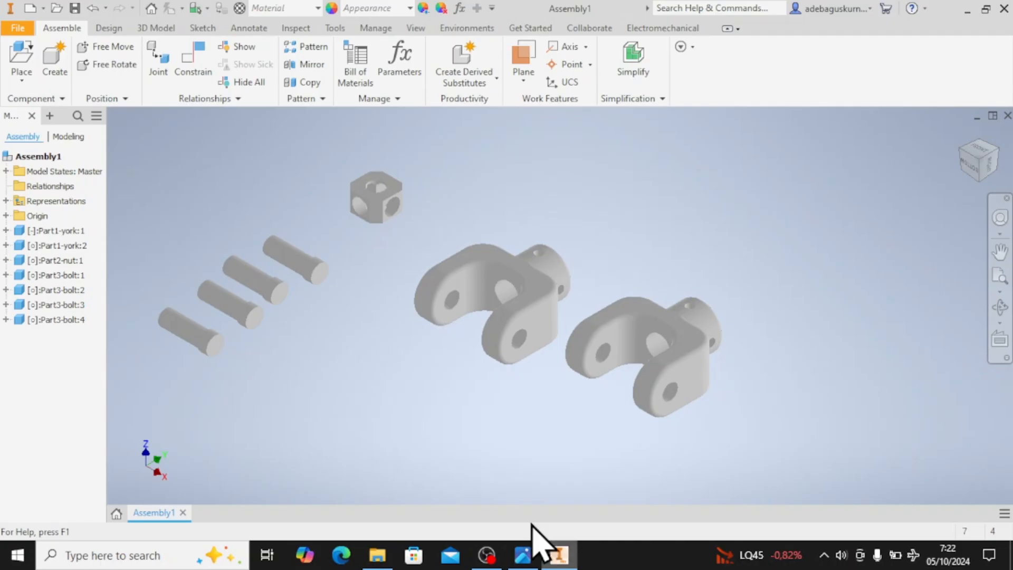
left_click(24, 66)
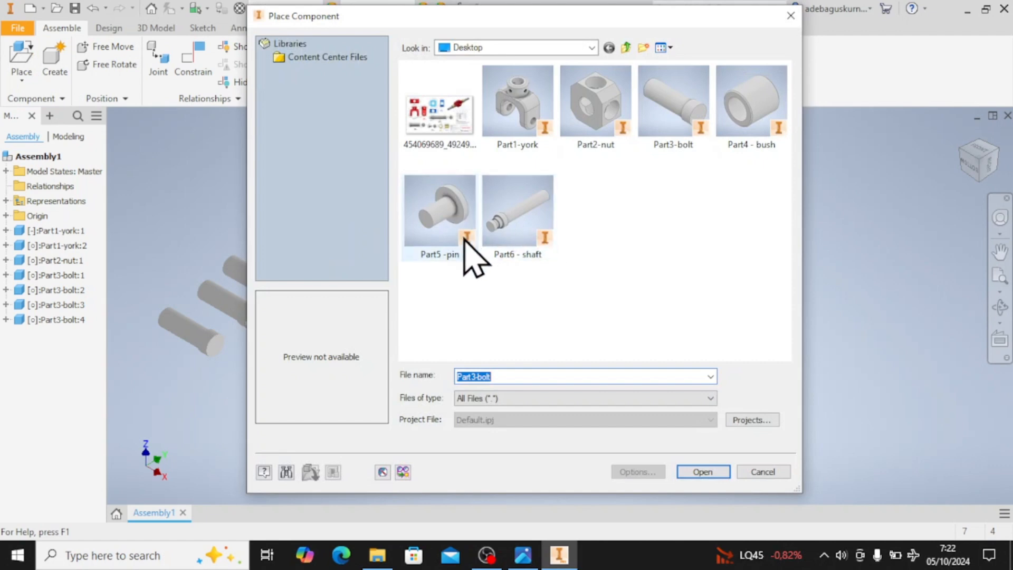
left_click(758, 127)
left_click(703, 471)
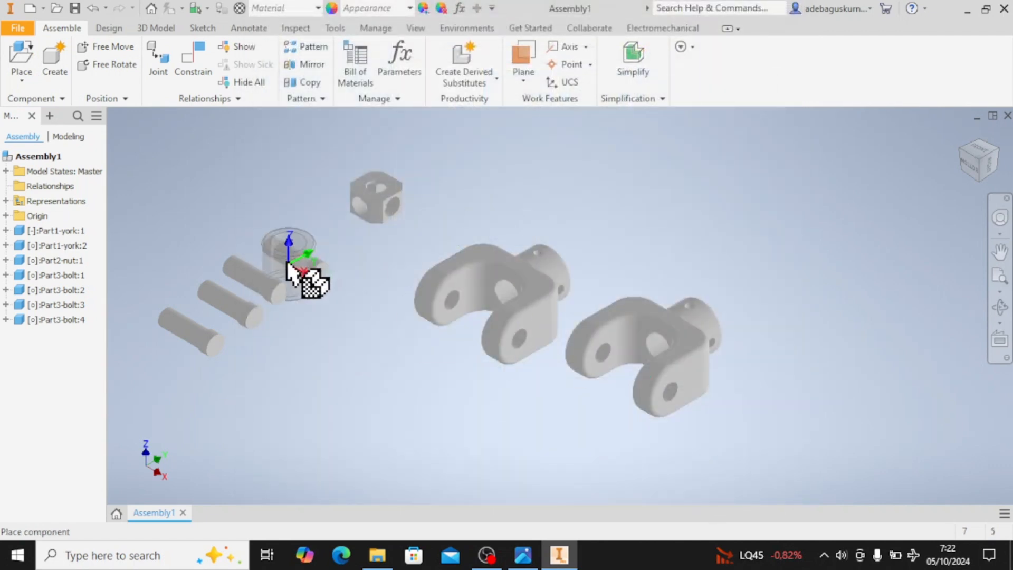
left_click(192, 199)
left_click(248, 180)
right_click(237, 168)
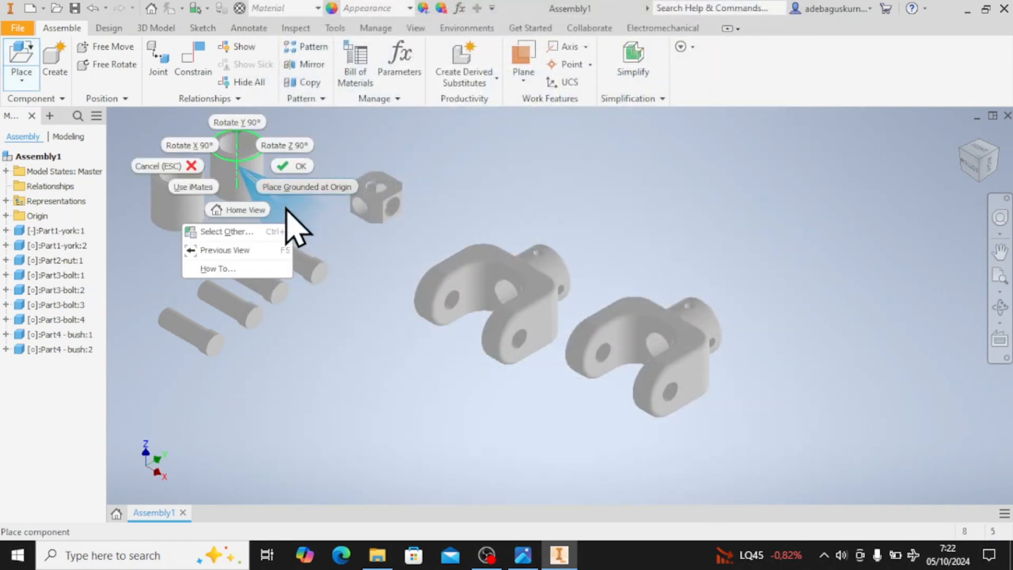
left_click(290, 167)
- Check the pin quantity in the drawing's parts list and place eight Part5 -pin components around the nut in Inventor
left_click(522, 560)
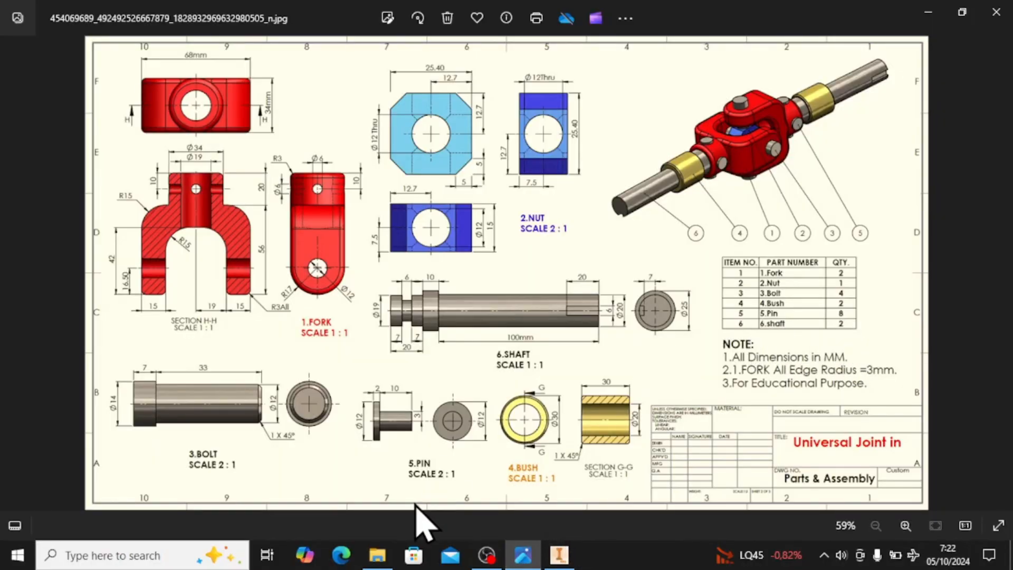
left_click(560, 555)
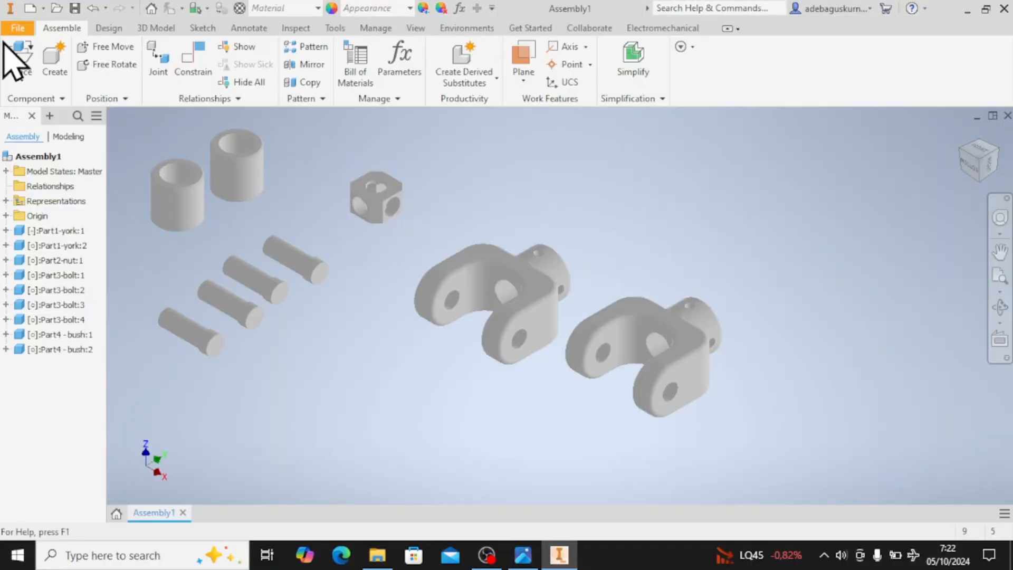
left_click(17, 51)
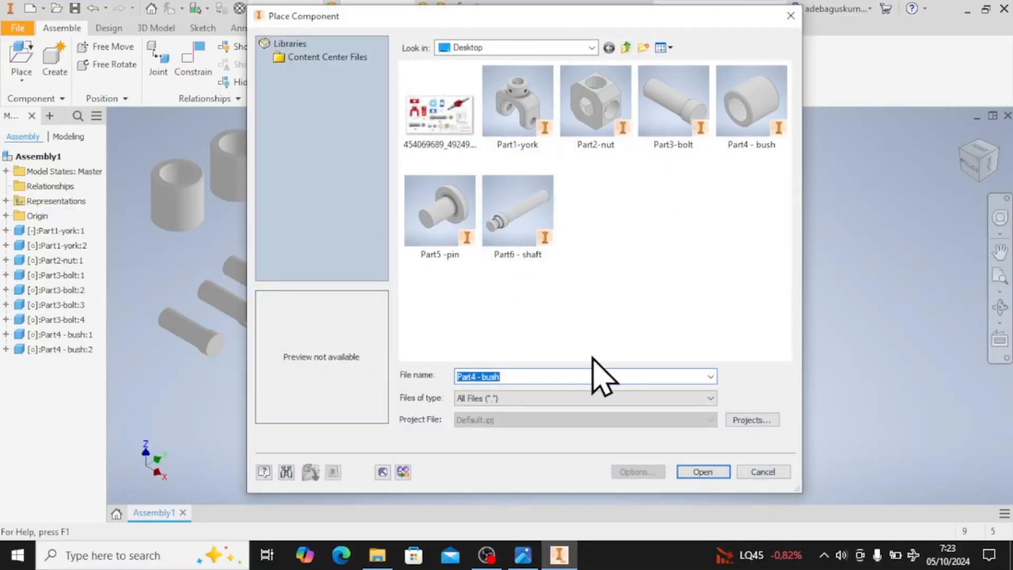
left_click(449, 232)
left_click(691, 471)
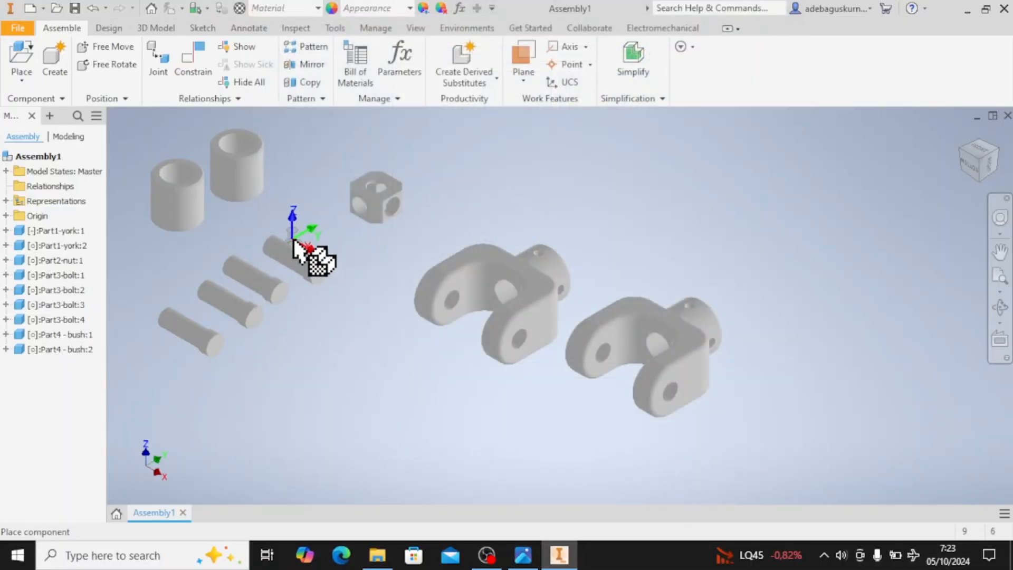
left_click(332, 198)
left_click(365, 182)
left_click(387, 169)
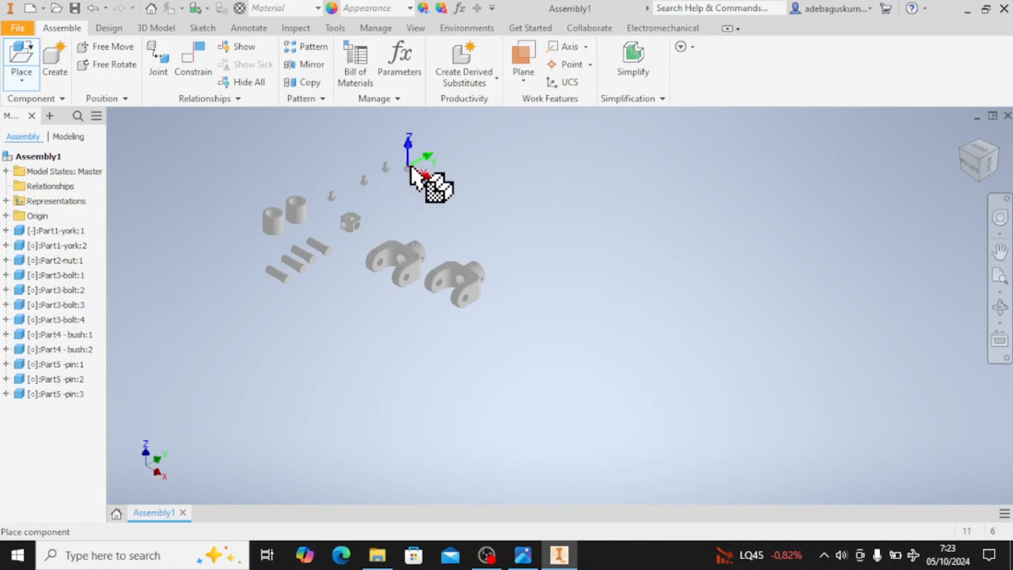
left_click(413, 164)
left_click(377, 193)
left_click(397, 190)
left_click(377, 213)
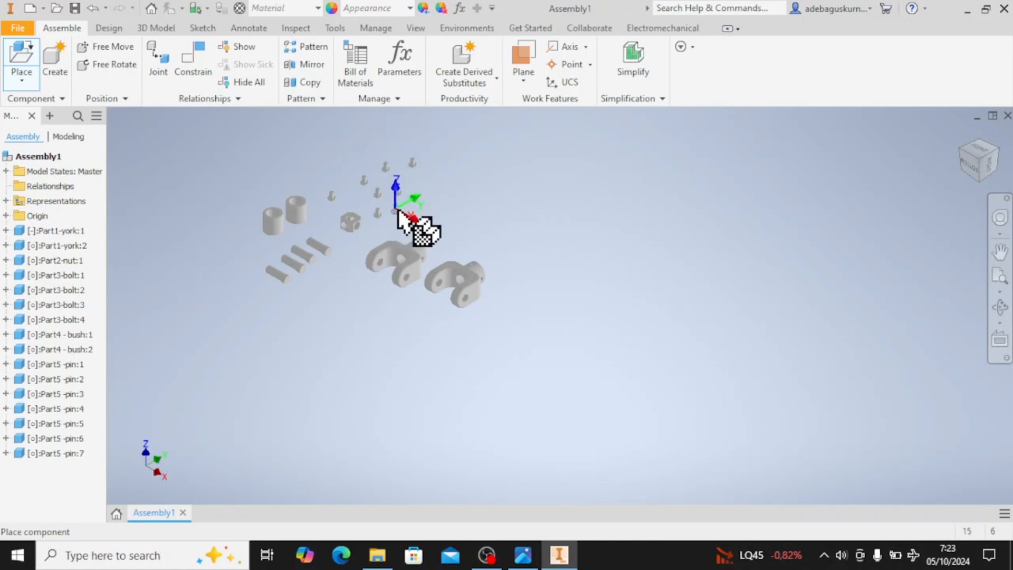
left_click(395, 209)
right_click(478, 248)
left_click(540, 246)
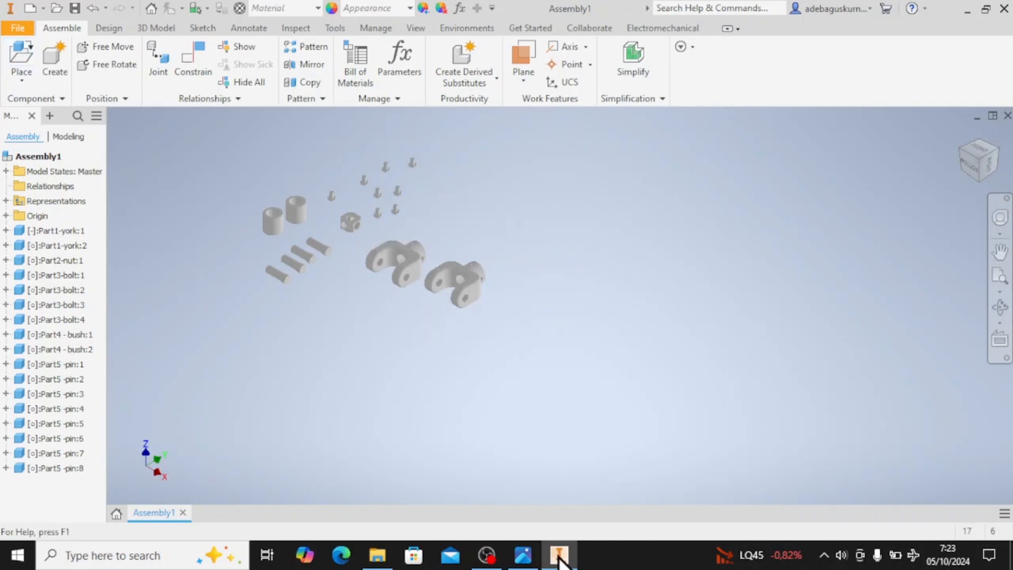
- Check the shaft quantity in the drawing's parts list and place two Part6 - shaft components below the bolts in Inventor
left_click(523, 555)
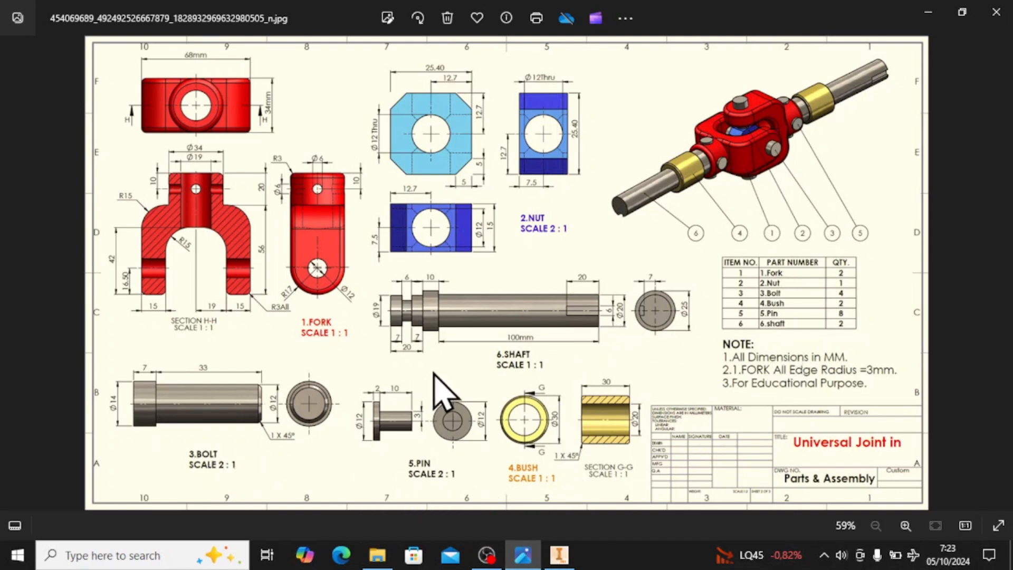
left_click(554, 554)
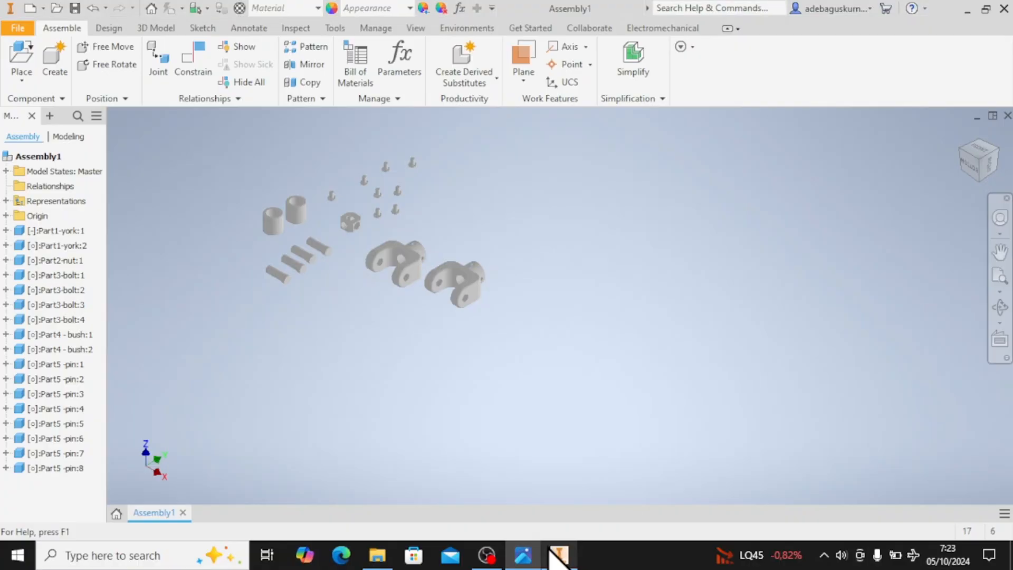
left_click(22, 63)
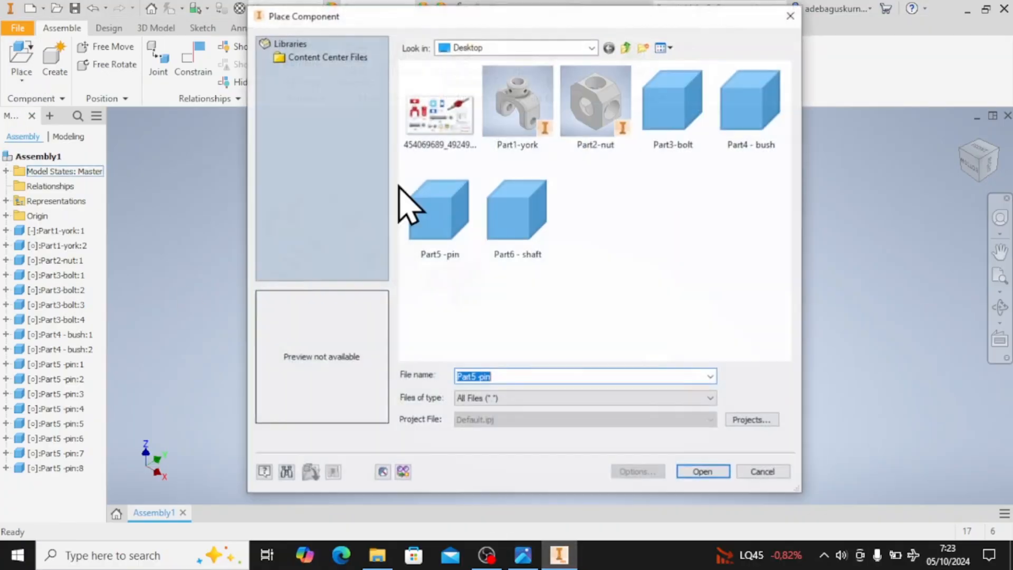
double_click(527, 219)
left_click(242, 385)
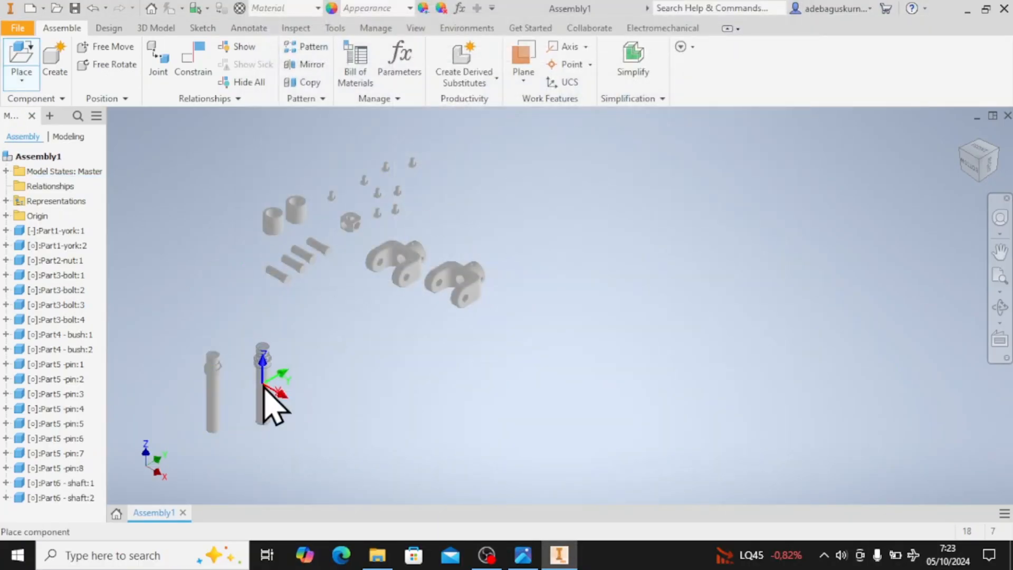
right_click(264, 384)
left_click(319, 385)
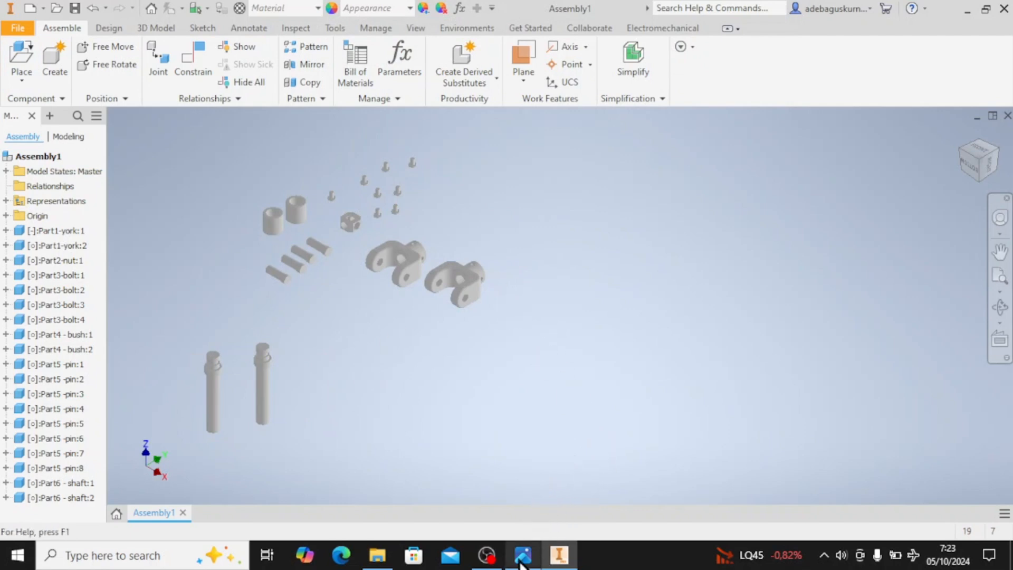
- Move one bush out of the parts cluster to just below the two shafts, working in a rotated right-side view
middle_click_drag(219, 414, 391, 339)
scroll(369, 317, "down", 3)
scroll(378, 343, "up", 5)
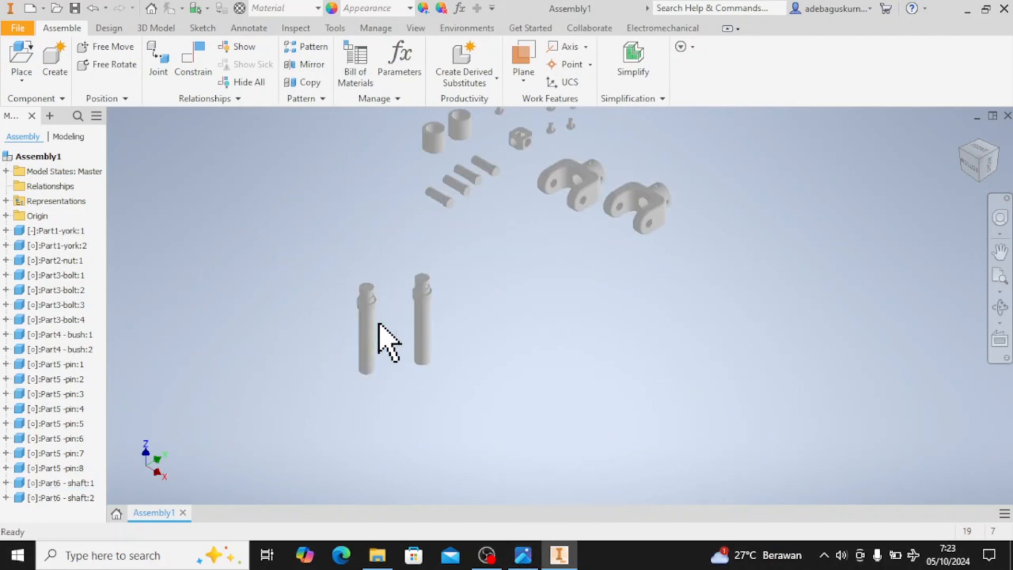
left_click(375, 357)
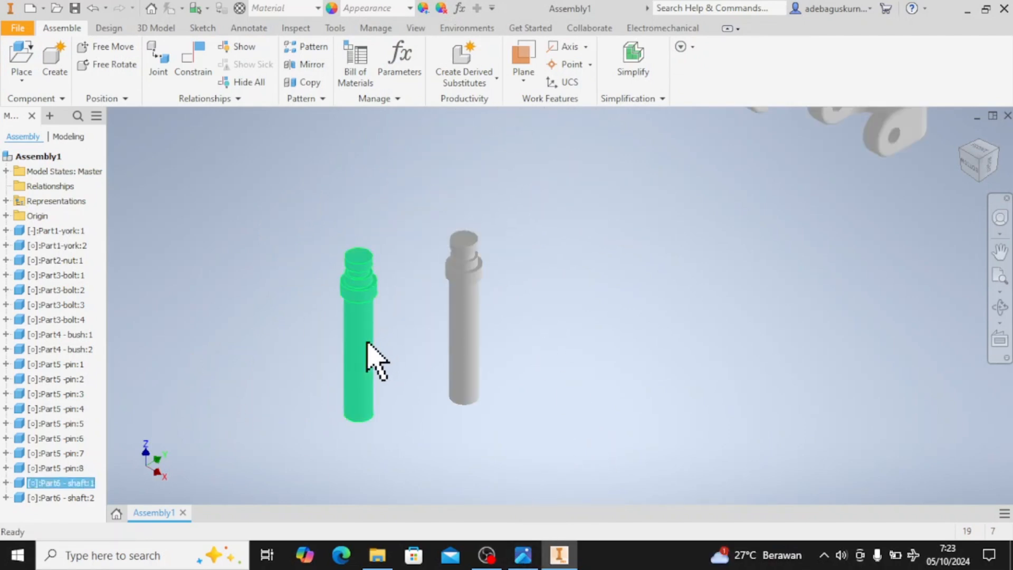
left_click(995, 190)
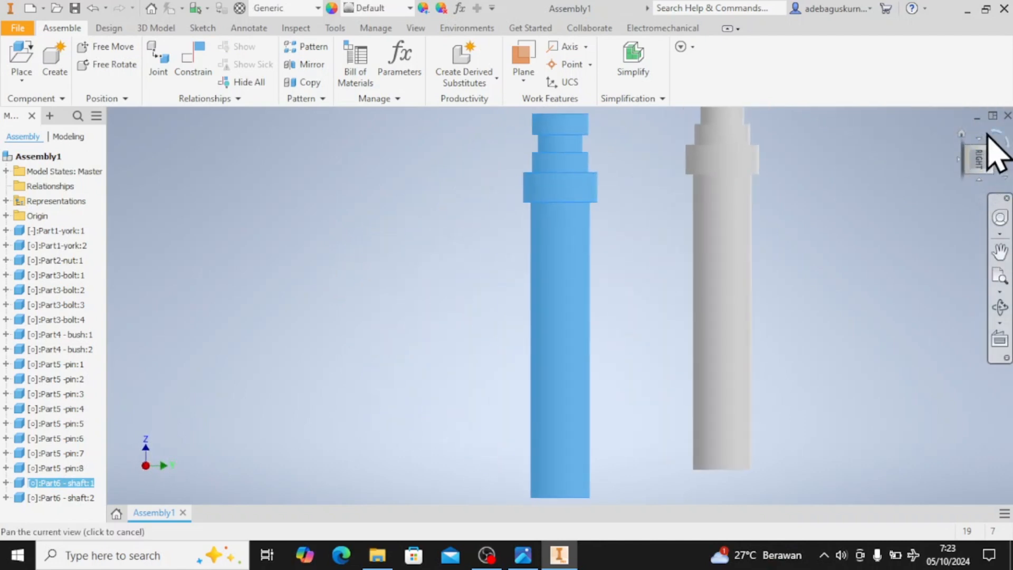
left_click(988, 135)
scroll(647, 275, "down", 5)
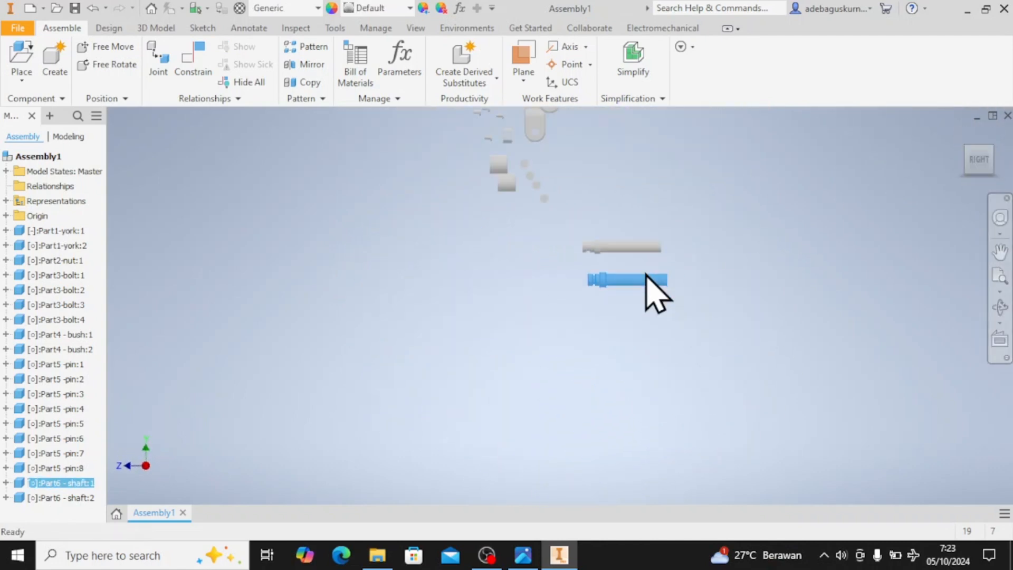
middle_click_drag(581, 278, 577, 362)
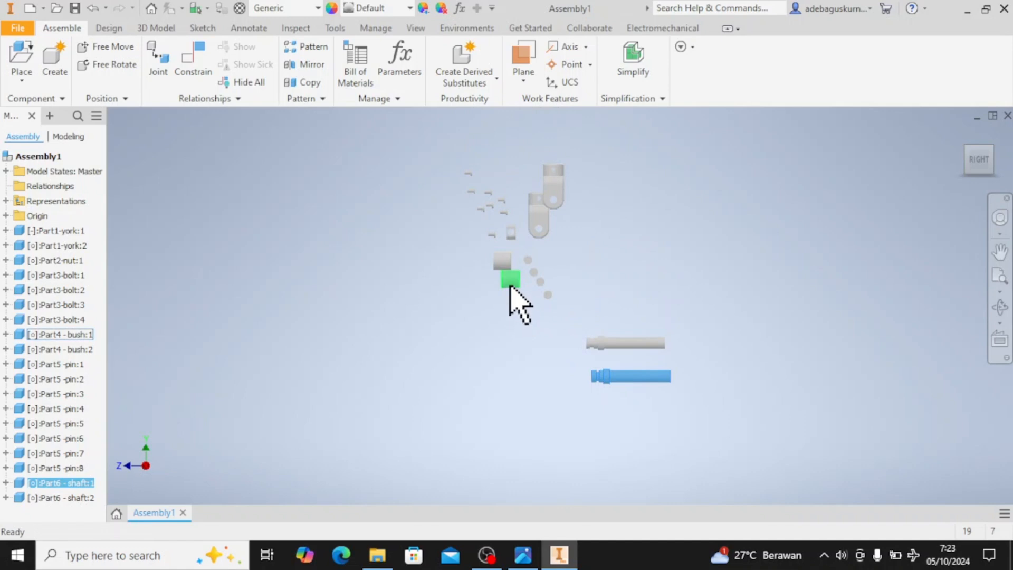
left_click_drag(510, 288, 633, 463)
scroll(636, 462, "up", 5)
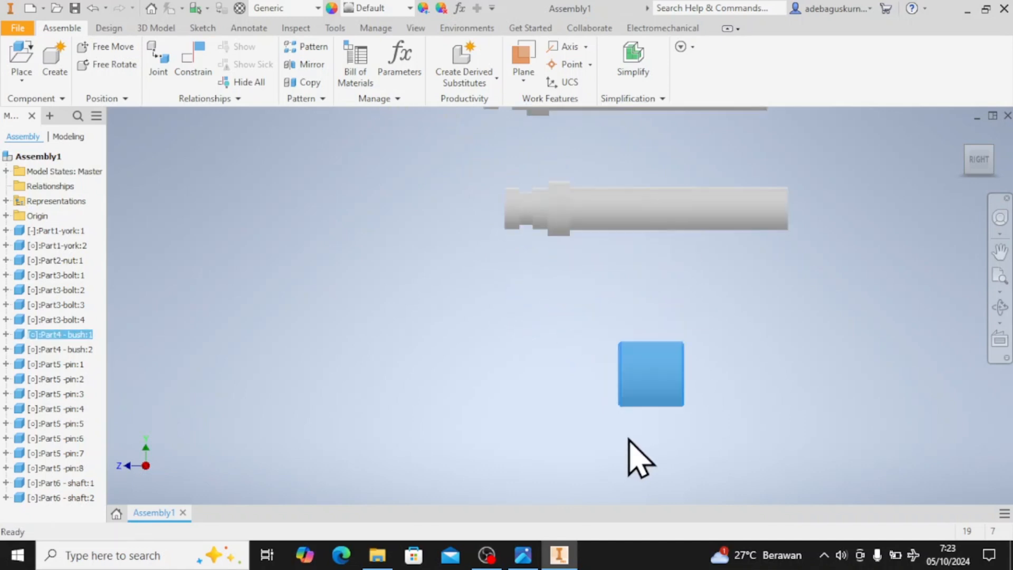
left_click_drag(656, 389, 596, 377)
scroll(610, 378, "down", 3)
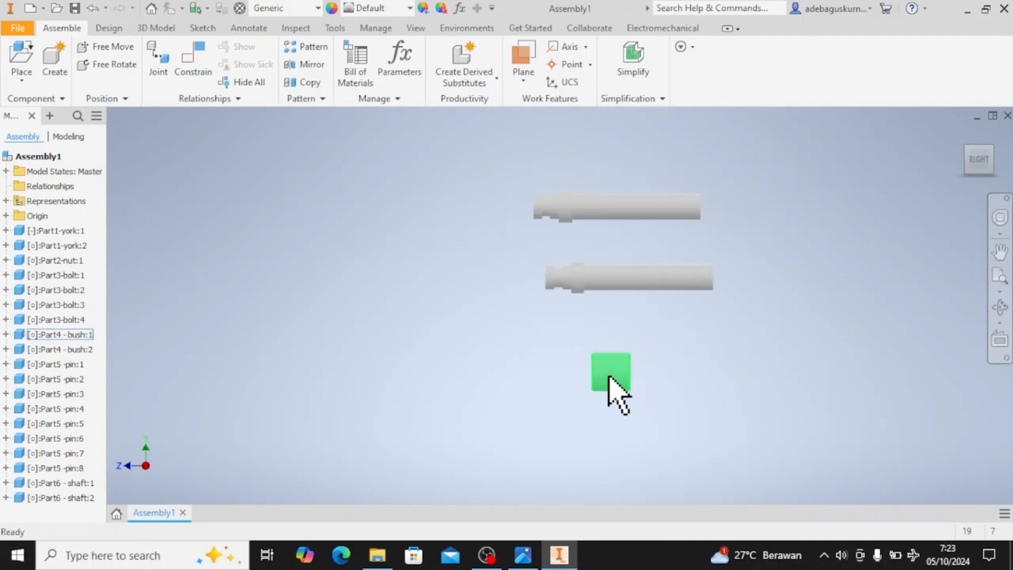
- Mate the bush's bore axis to the lower shaft's axis with 0 mm offset so the bush sits around the shaft
left_click_drag(980, 163, 990, 167)
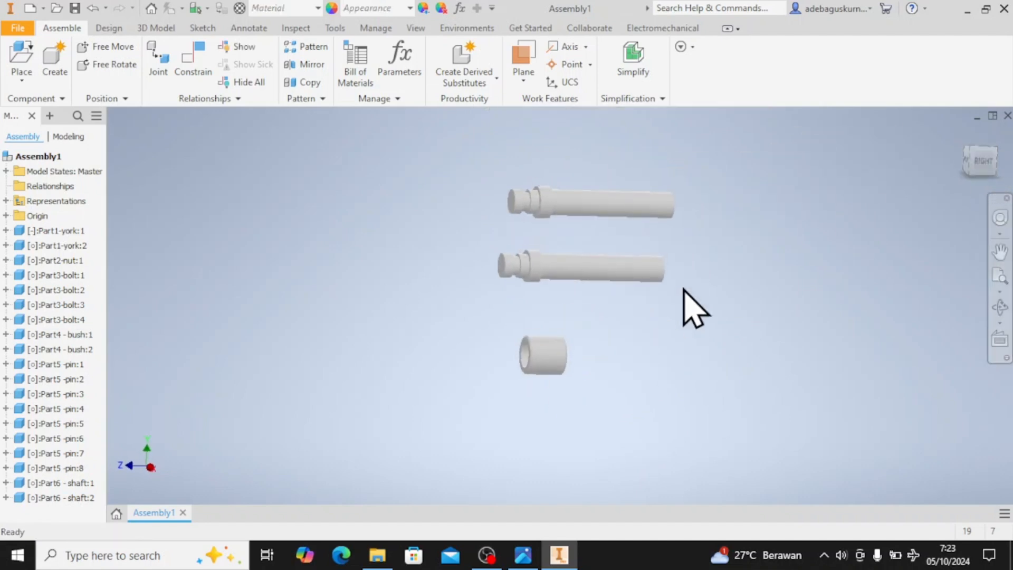
scroll(600, 347, "up", 3)
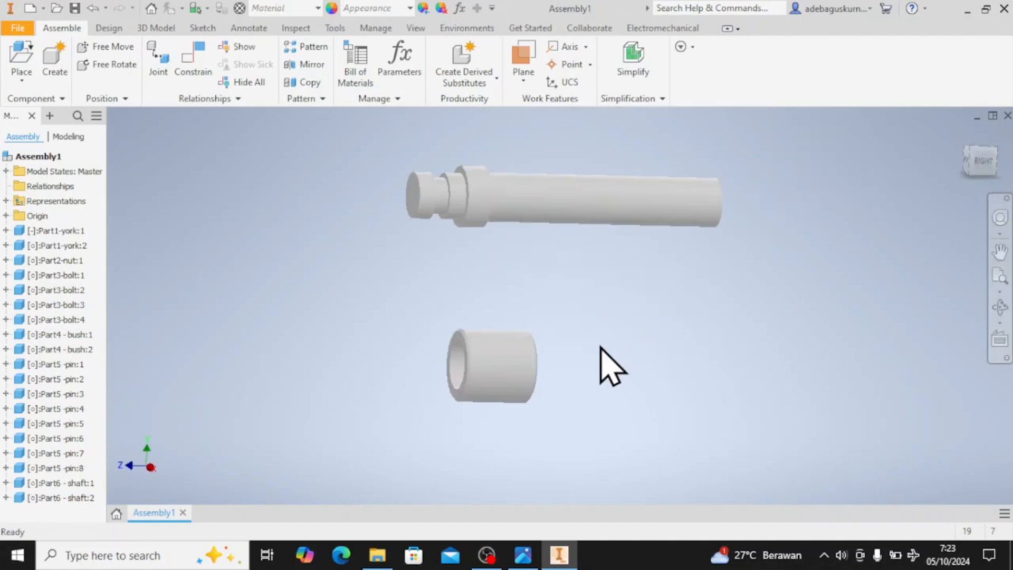
left_click(191, 64)
scroll(448, 412, "up", 5)
middle_click_drag(492, 423, 271, 340)
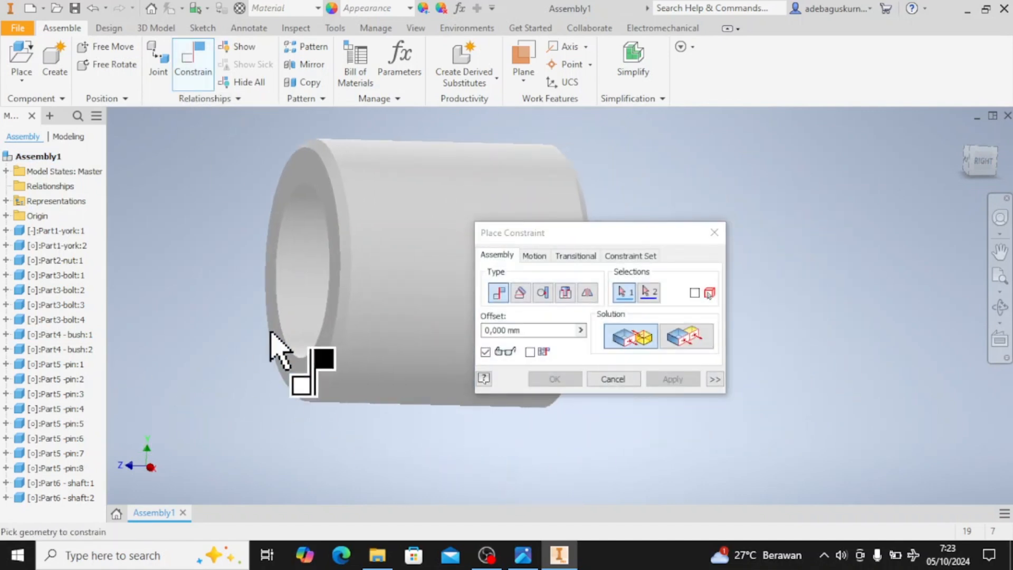
scroll(310, 289, "up", 2)
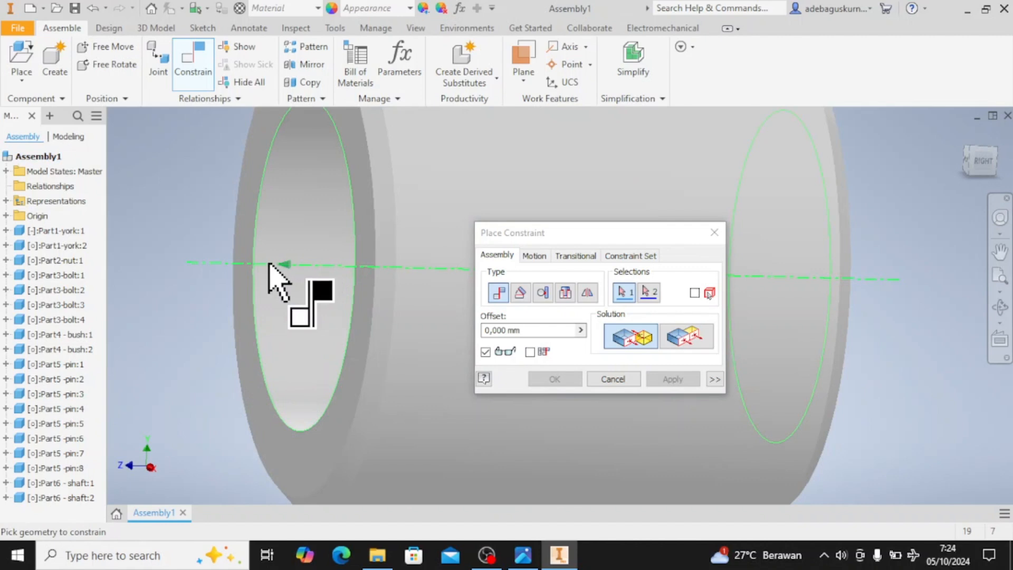
left_click(291, 285)
scroll(293, 287, "down", 3)
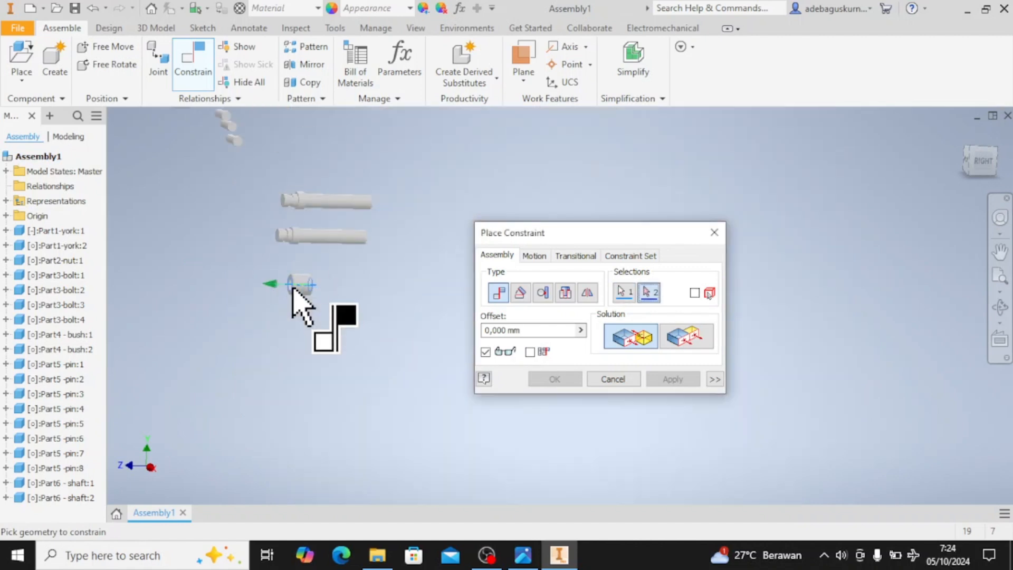
scroll(295, 301, "up", 3)
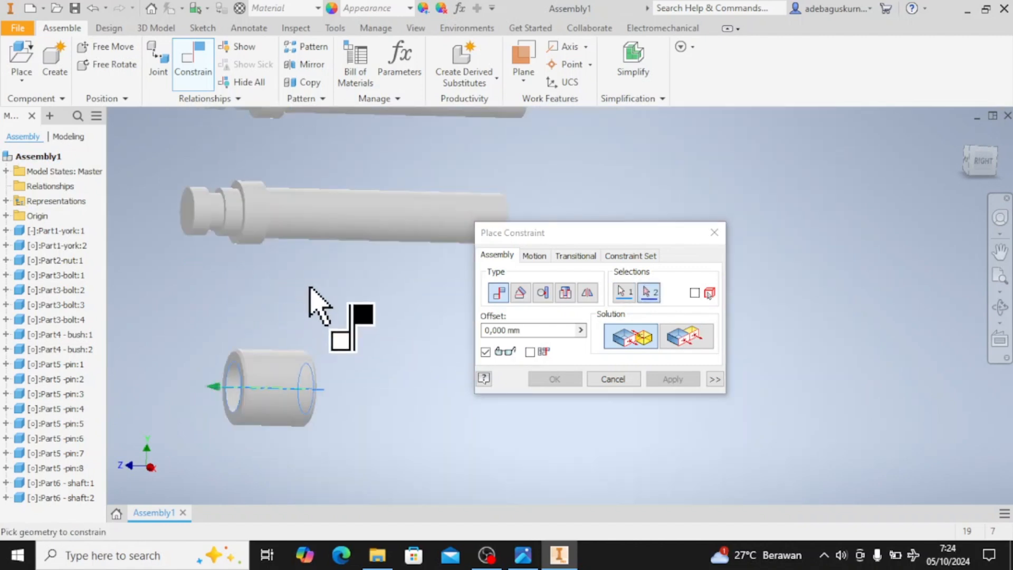
left_click(359, 216)
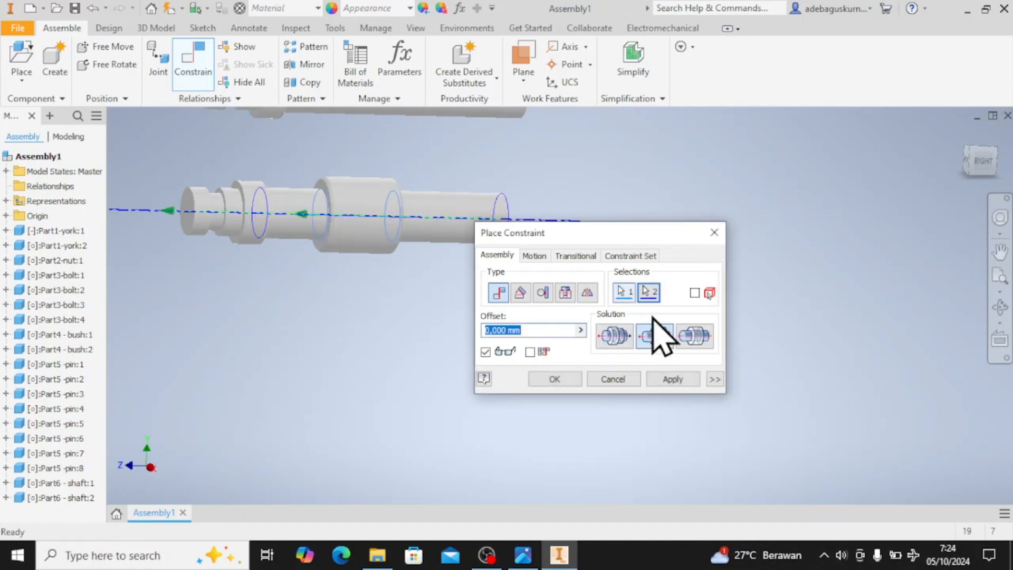
left_click(545, 385)
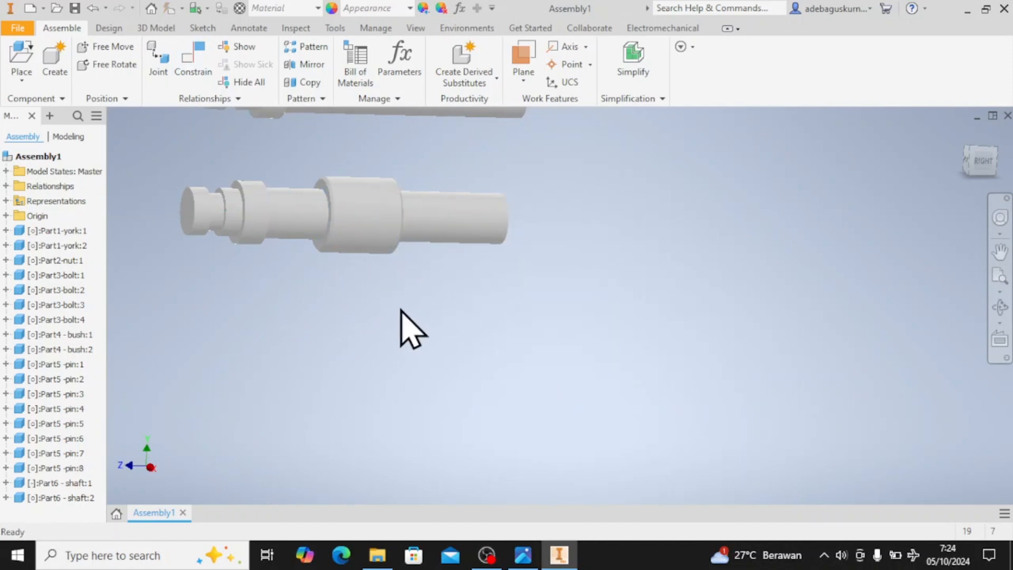
- Test the movement of the mated bush and lower shaft, and ground that shaft
middle_click_drag(376, 243, 550, 331)
mouse_move(550, 330)
left_mouse_down()
mouse_move(482, 324)
mouse_move(563, 318)
mouse_move(545, 317)
left_mouse_up()
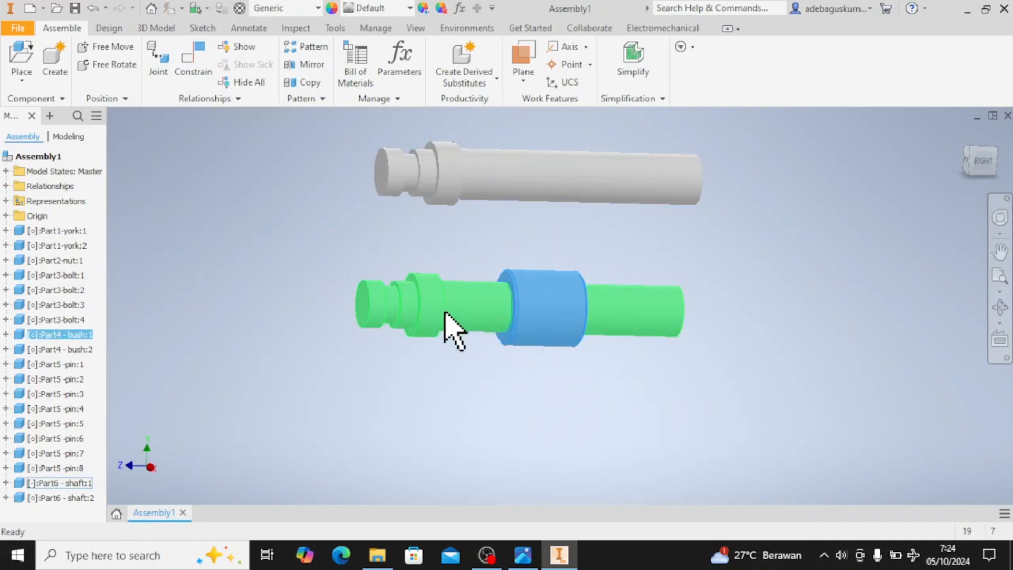
mouse_move(444, 311)
left_mouse_down()
mouse_move(385, 309)
mouse_move(448, 311)
mouse_move(391, 308)
mouse_move(436, 314)
left_mouse_up()
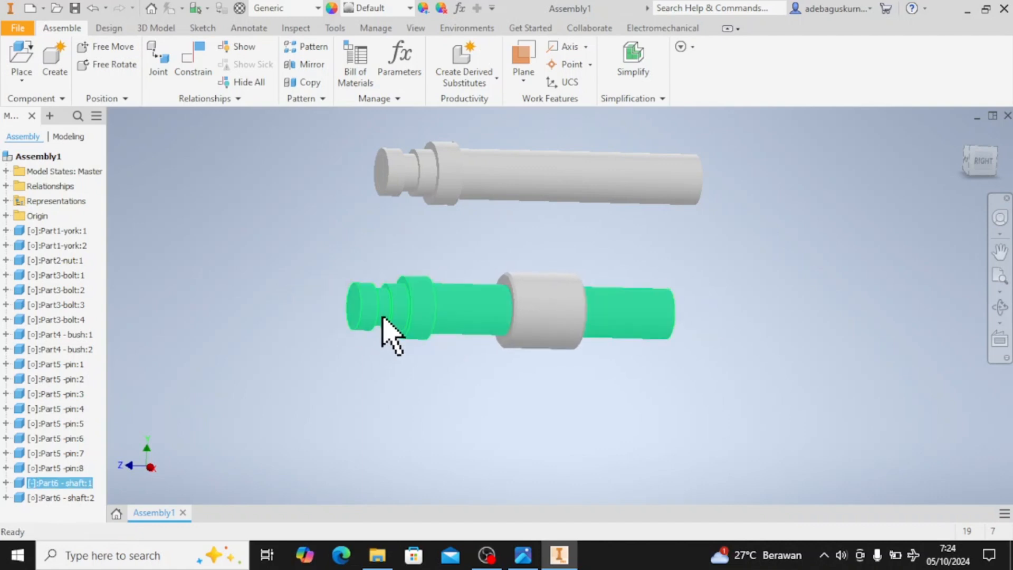
right_click(381, 316)
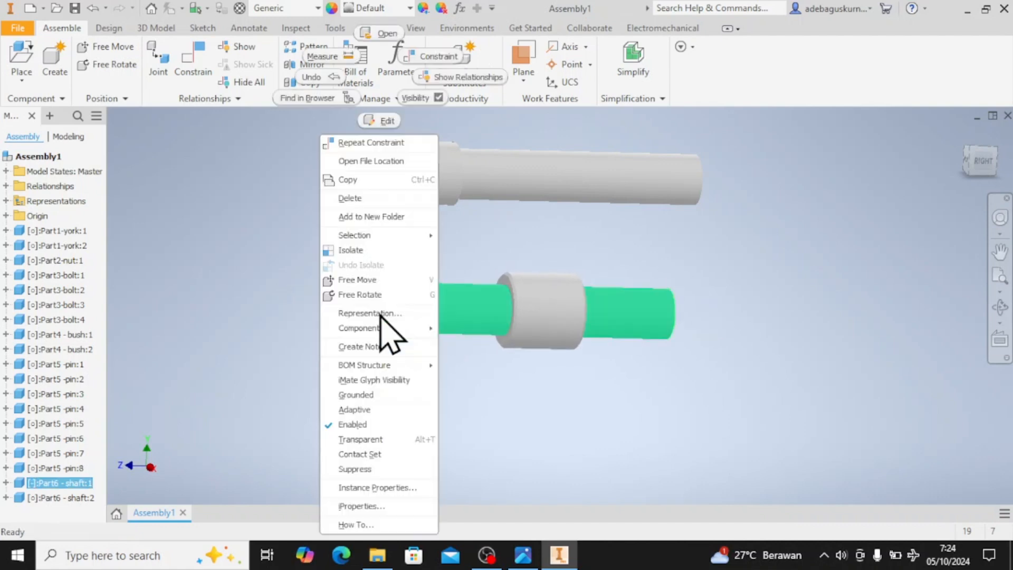
left_click(358, 396)
- Slide the bush back and forth along the grounded shaft, leaving it a short distance from the collar
left_click_drag(563, 328, 606, 337)
mouse_move(413, 306)
left_mouse_down()
mouse_move(435, 320)
mouse_move(413, 326)
left_mouse_up()
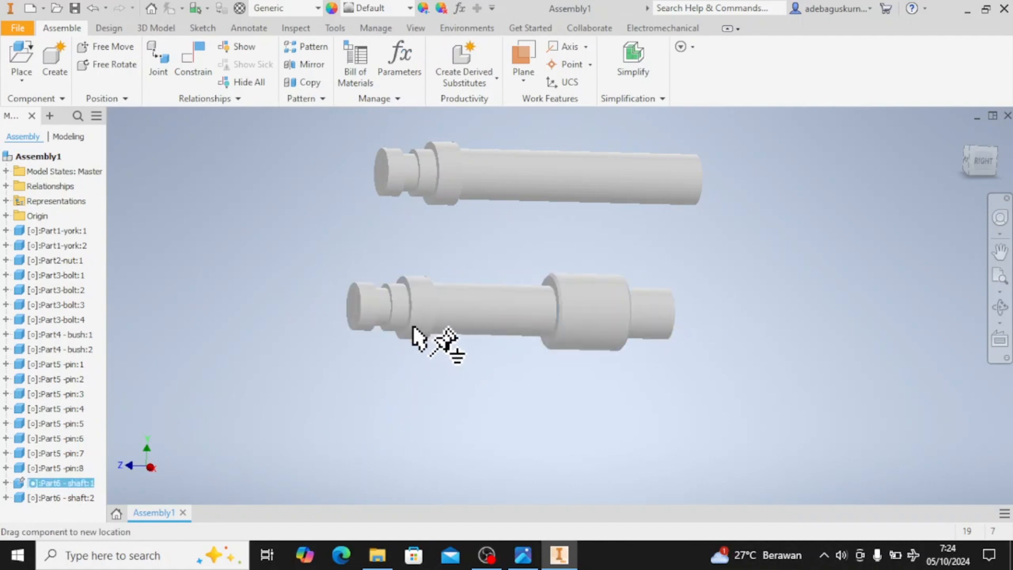
left_click_drag(593, 344, 499, 337)
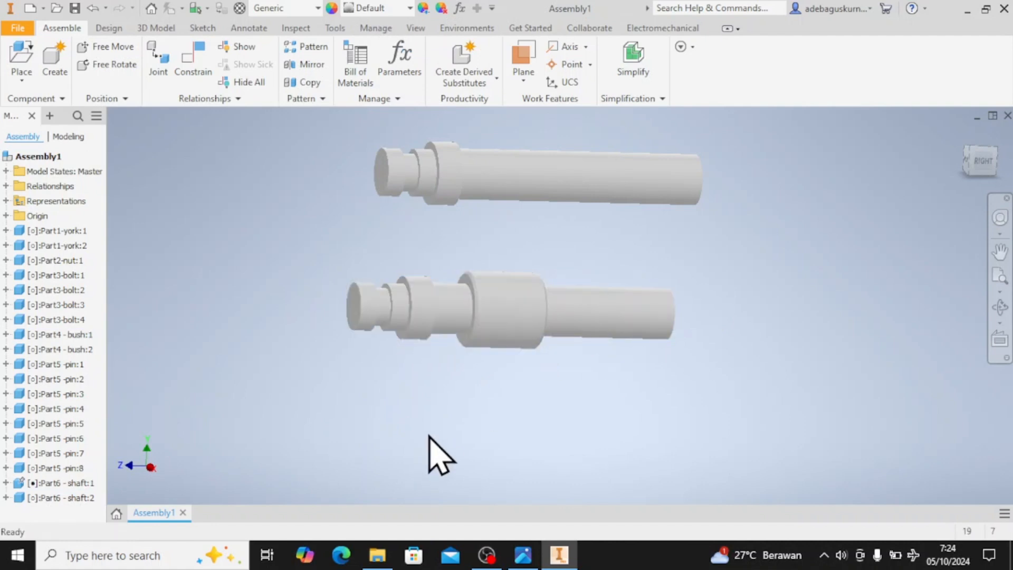
- Check the shaft arrangement in the reference drawing and move Part1-york:1 beside the grounded shaft's stepped end in Inventor
left_click(524, 560)
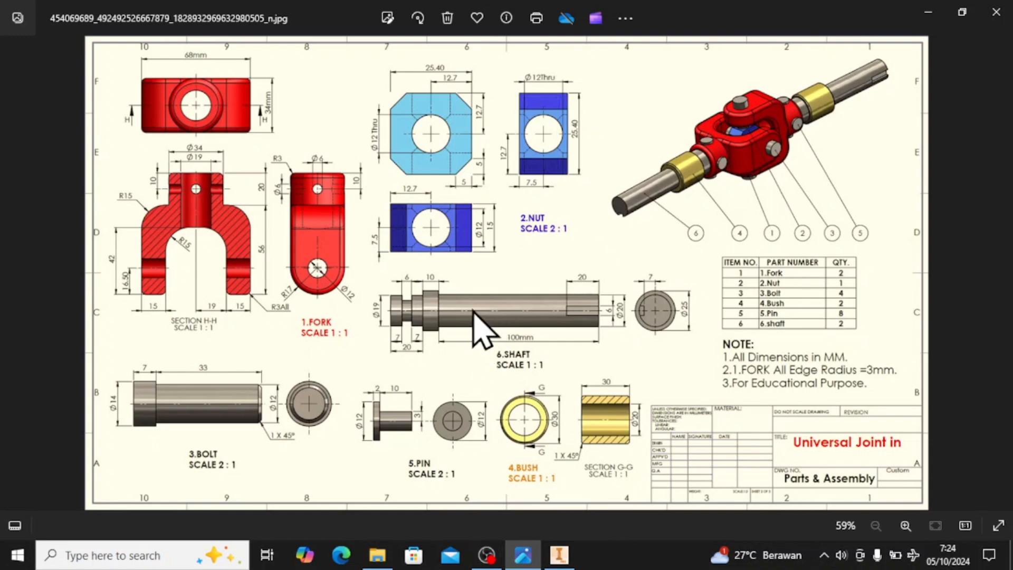
left_click(560, 555)
scroll(435, 288, "down", 2)
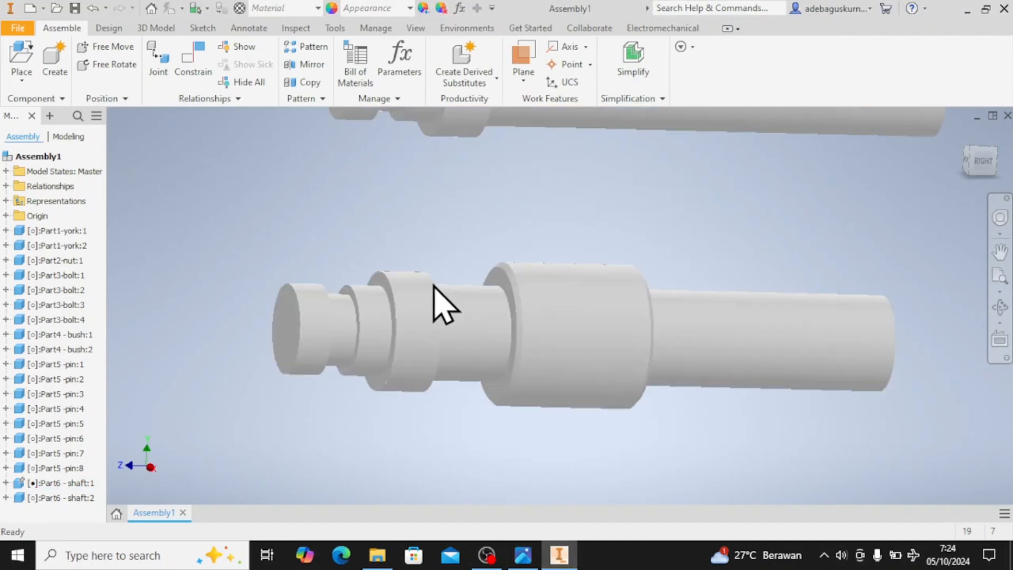
scroll(455, 301, "up", 6)
middle_click_drag(452, 309, 494, 380)
left_click_drag(482, 290, 474, 378)
scroll(474, 378, "down", 5)
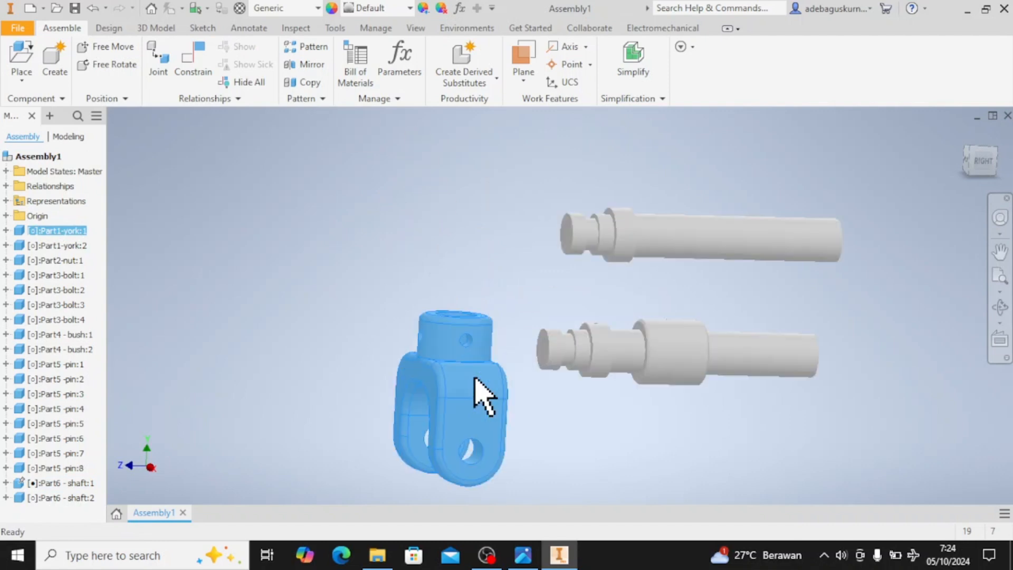
scroll(473, 363, "down", 3)
left_click(280, 285)
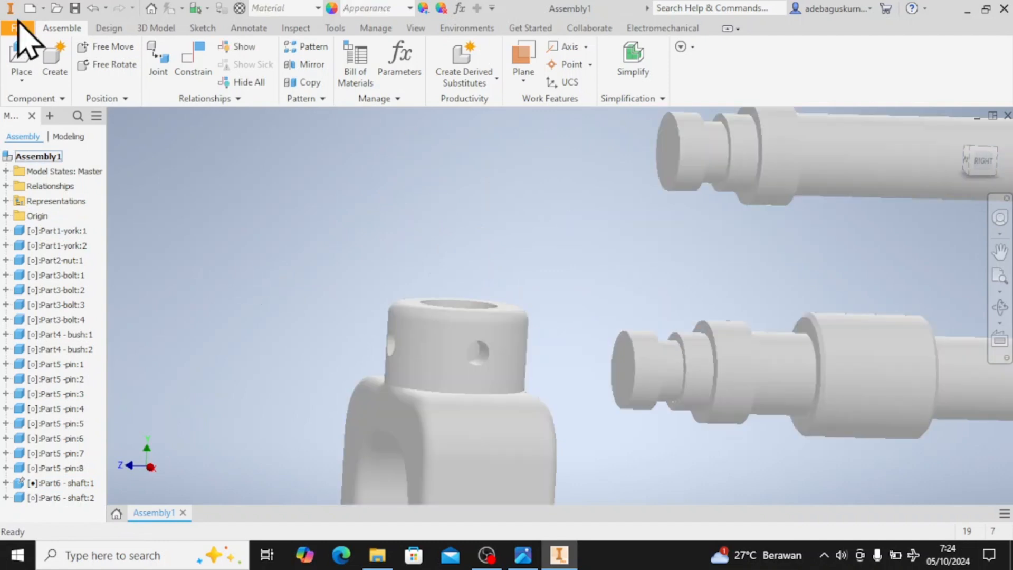
- Mate the bore axis of Part1-york:1 to the grounded shaft's axis with 0 mm offset, using the Aligned solution
key("c")
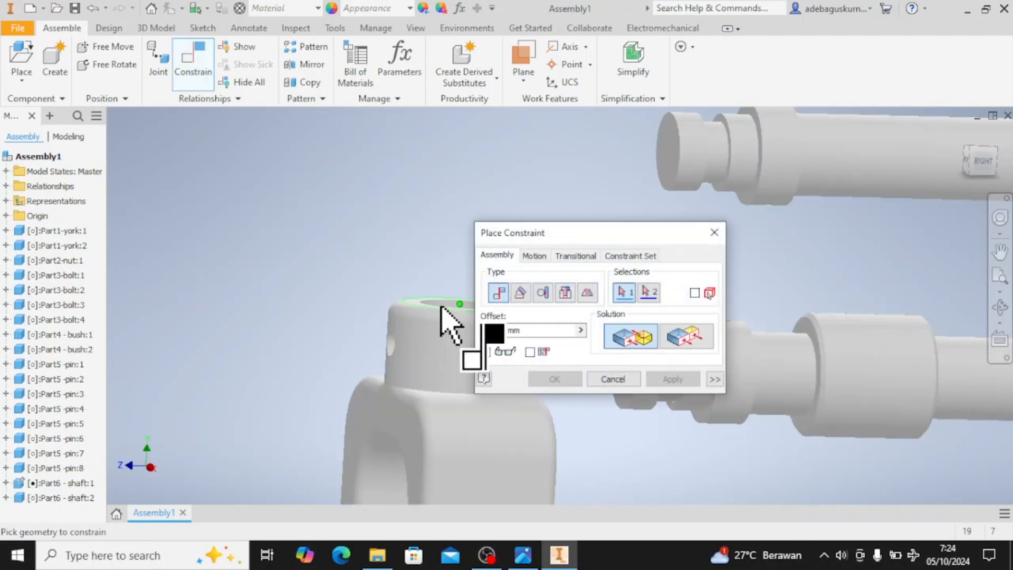
left_click_drag(995, 182, 306, 404)
left_click(404, 300)
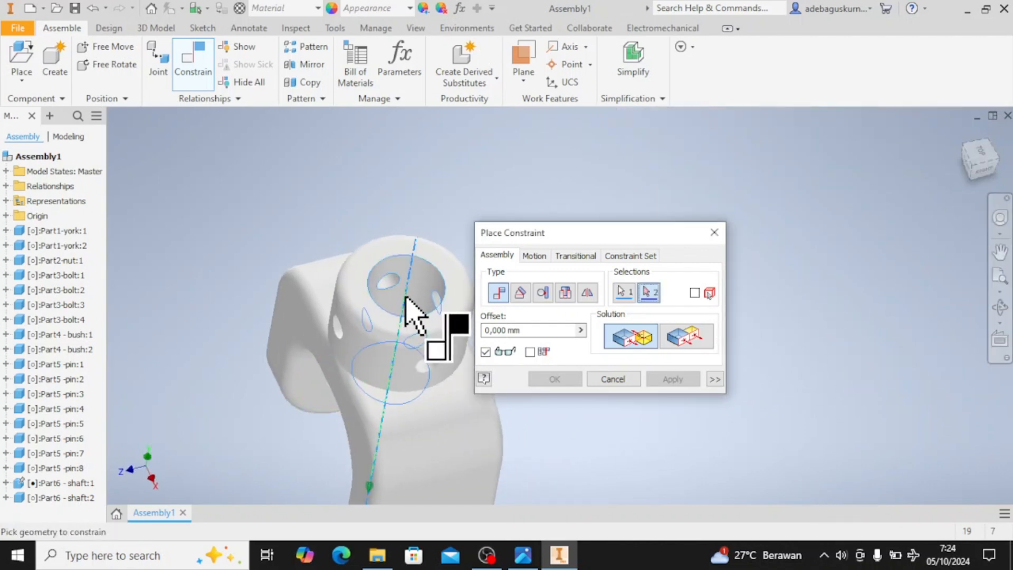
scroll(407, 309, "down", 5)
scroll(442, 201, "up", 4)
left_click(440, 189)
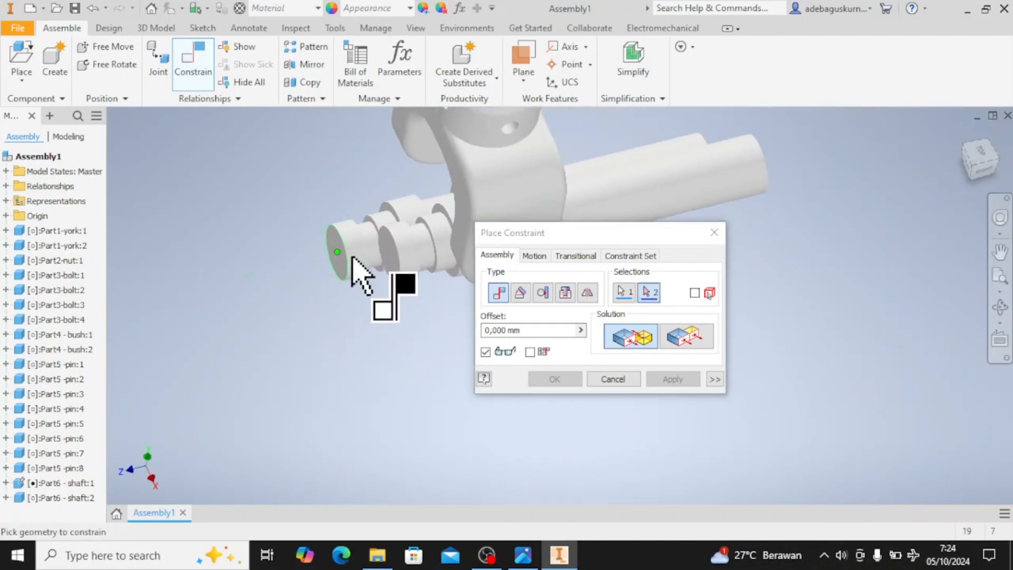
left_click(354, 252)
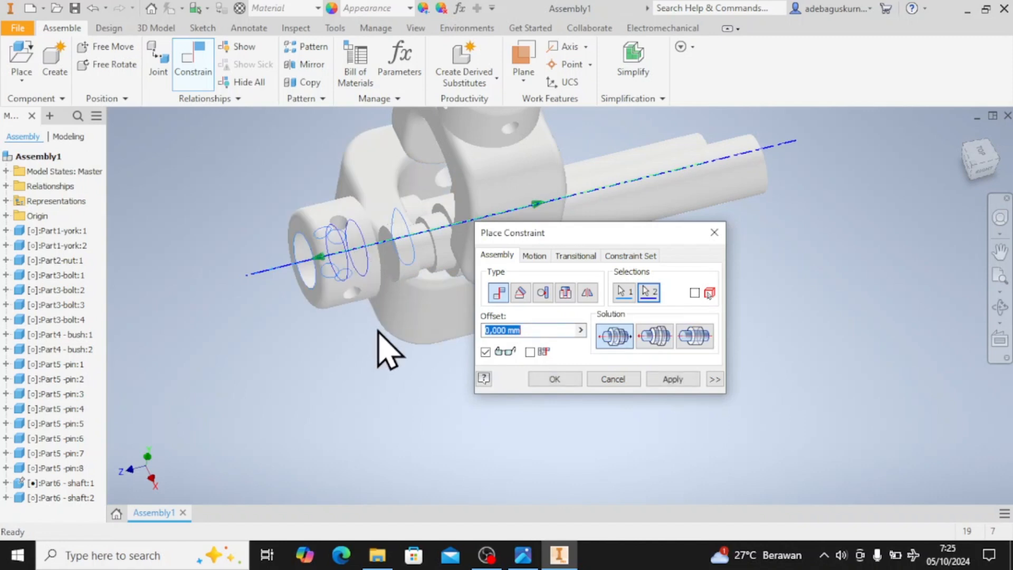
scroll(377, 332, "down", 2)
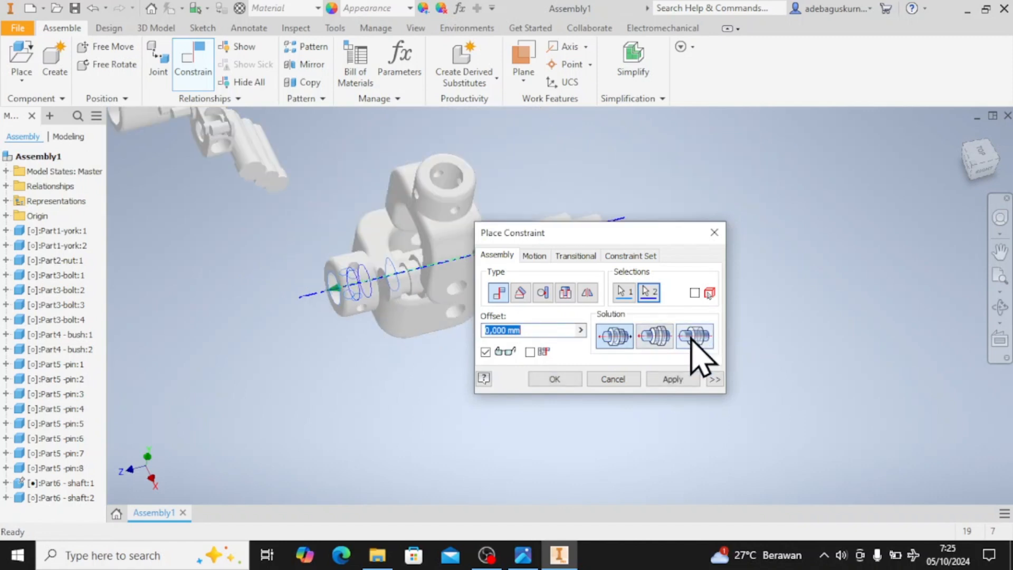
left_click(657, 338)
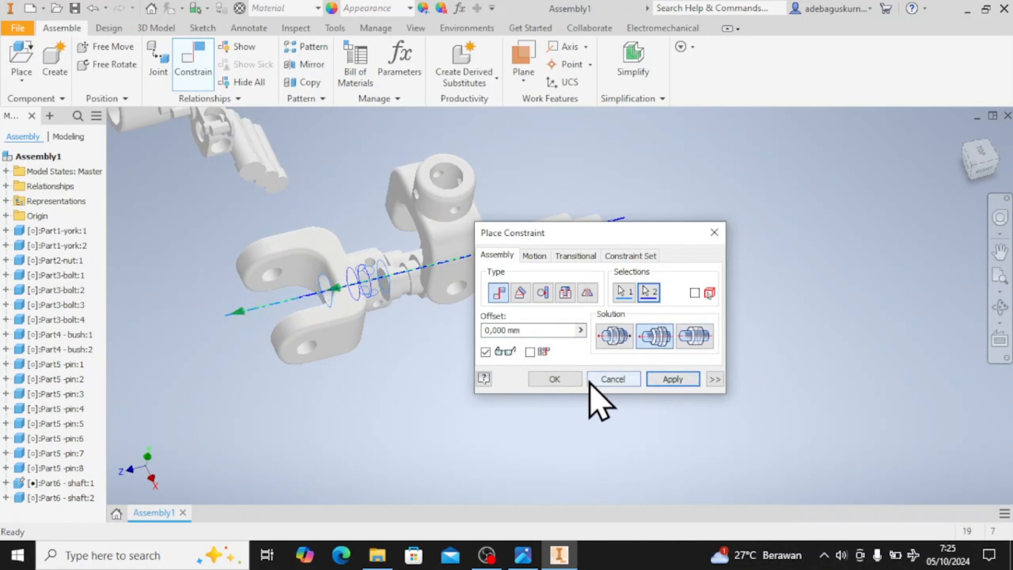
left_click(567, 382)
- Rotate Part1-york:1 about the grounded shaft and slide its hub clear of the shaft's collar
middle_click_drag(448, 371, 432, 407)
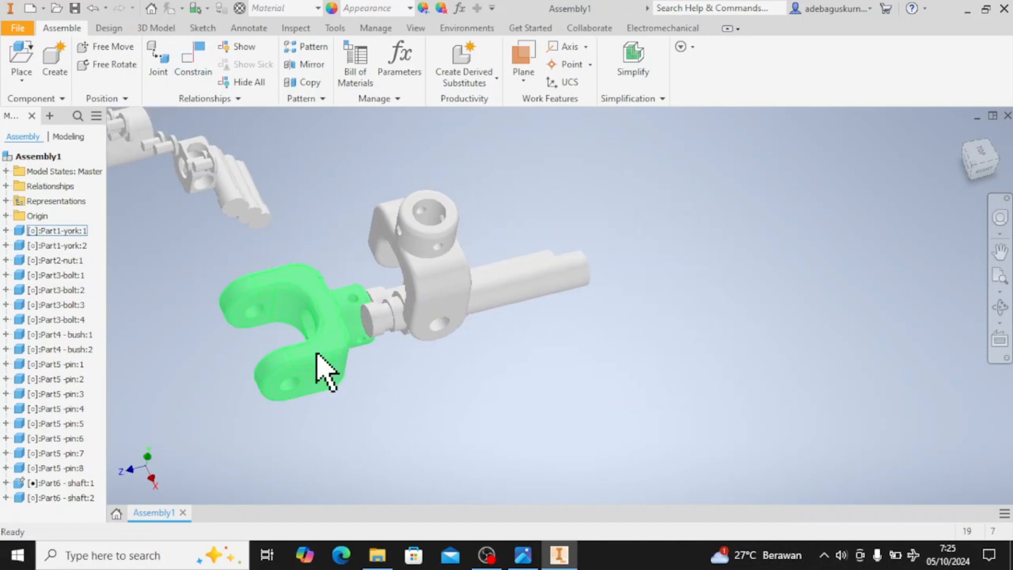
left_click_drag(317, 353, 327, 371)
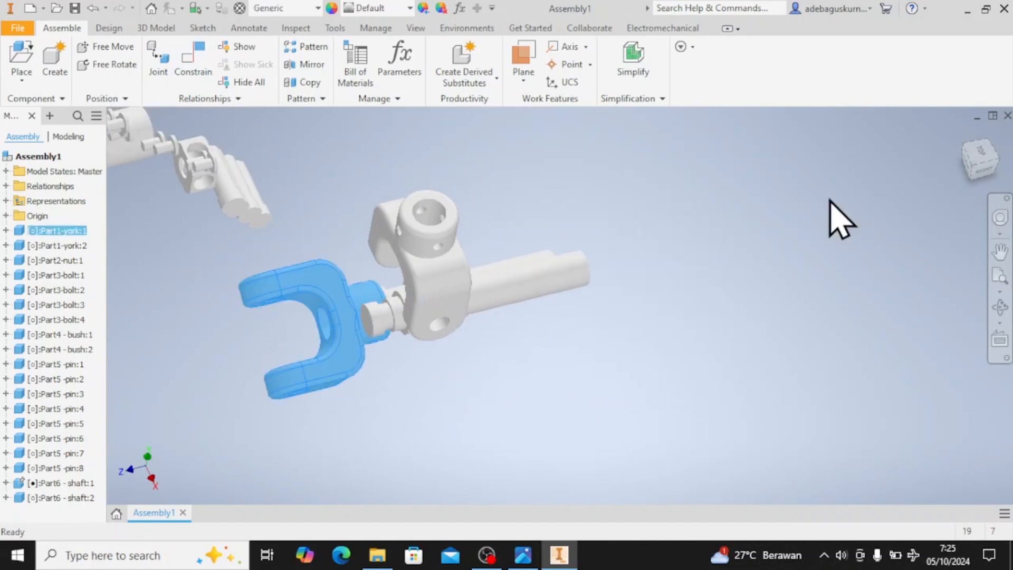
left_click(968, 164)
left_click(982, 172)
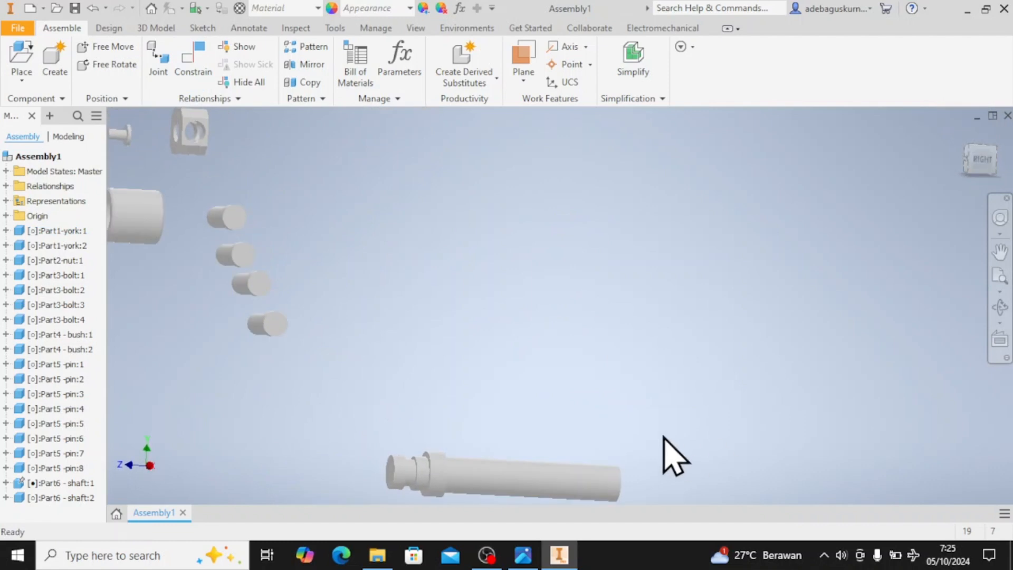
scroll(491, 417, "down", 5)
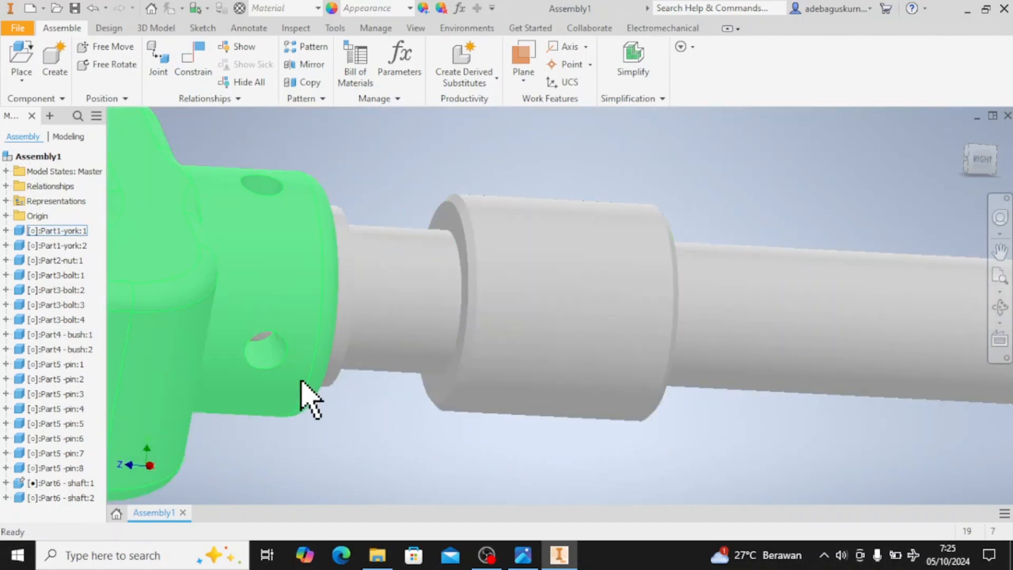
left_click_drag(301, 396, 244, 351)
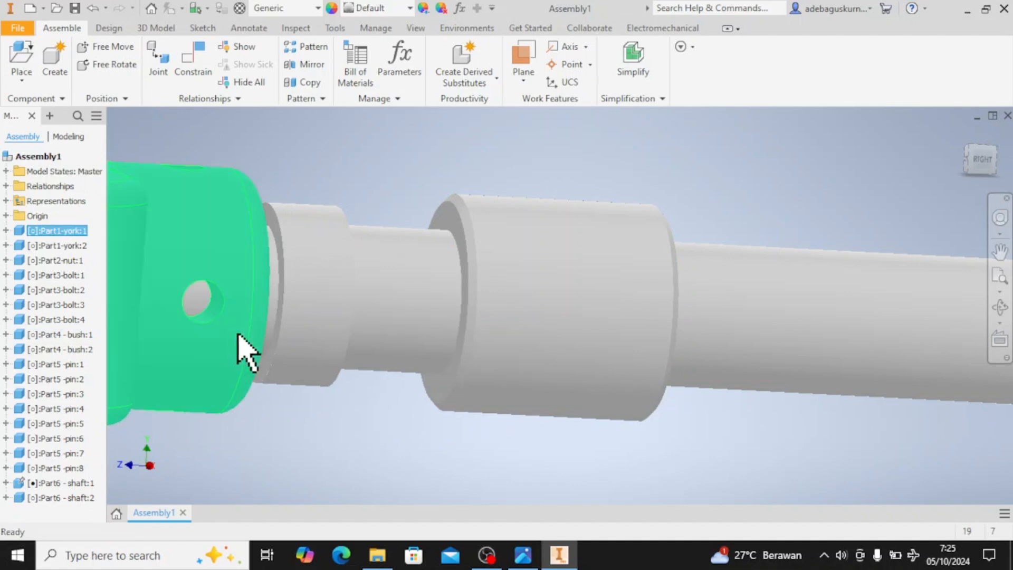
left_click_drag(987, 162, 965, 163)
left_click_drag(686, 312, 678, 266)
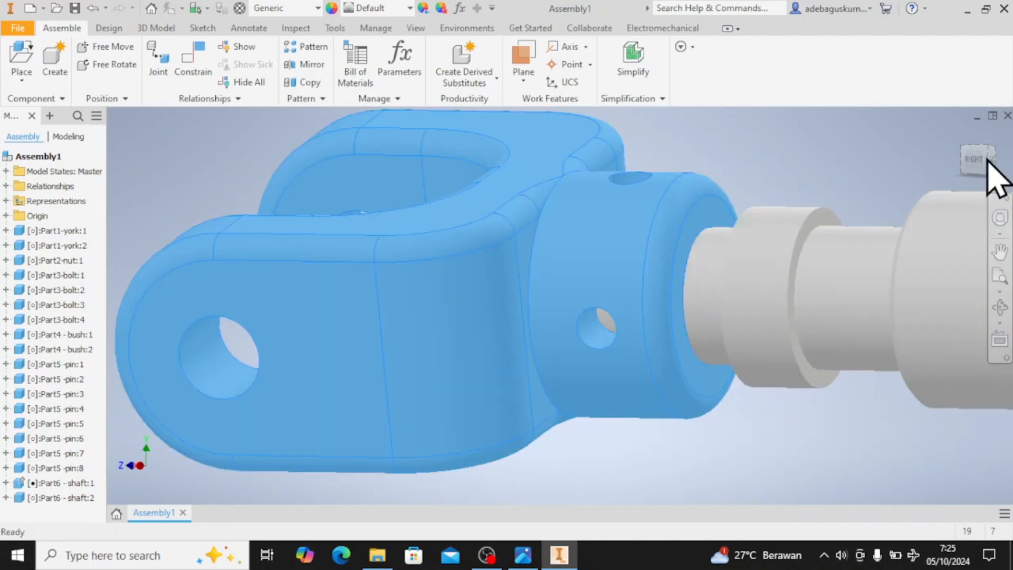
- Mate the annular end face of the york's hub to the facing side of the shaft's collar with 0 mm offset
left_click(984, 160)
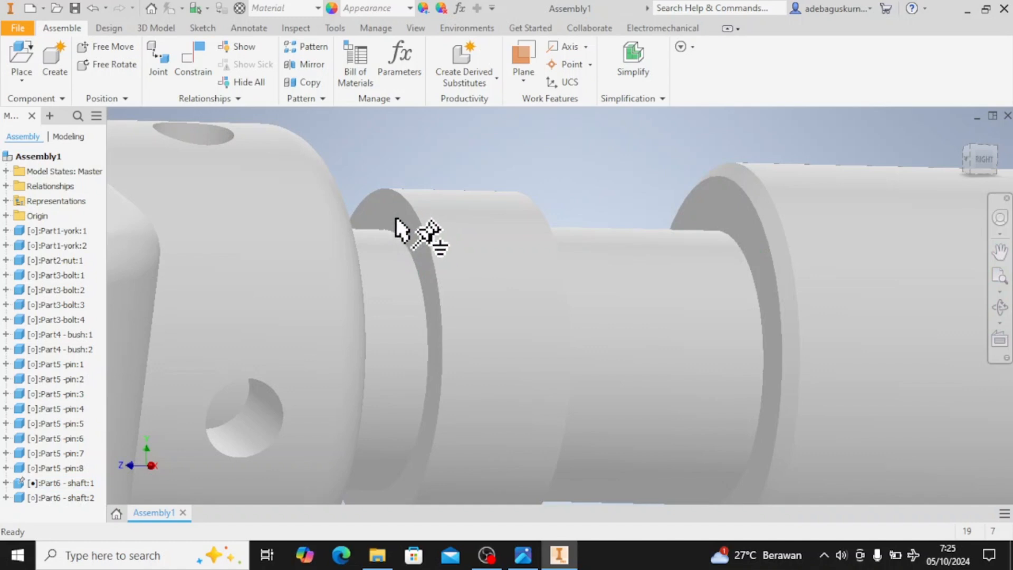
scroll(407, 225, "up", 5)
scroll(413, 223, "down", 5)
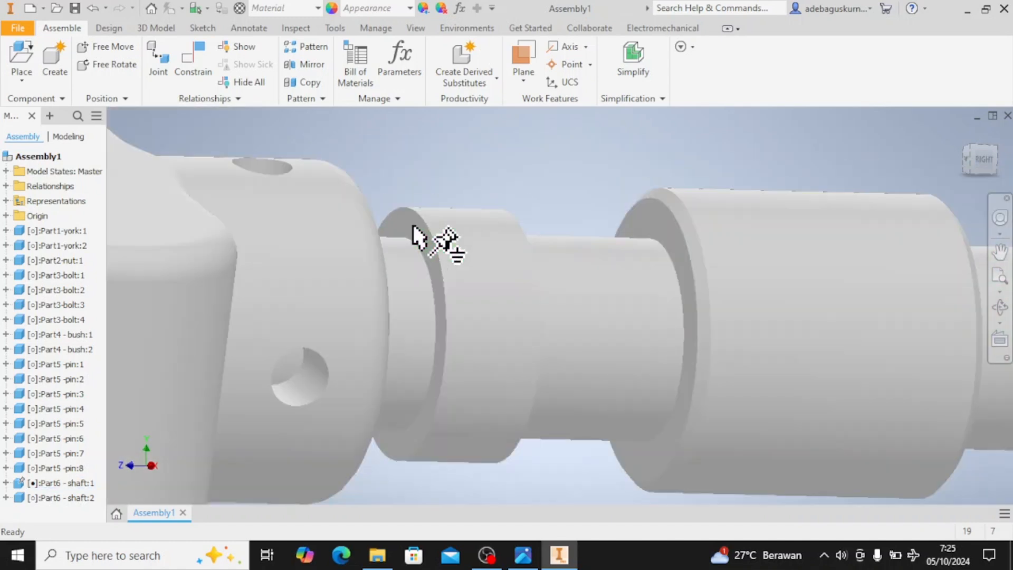
left_click_drag(988, 163, 952, 165)
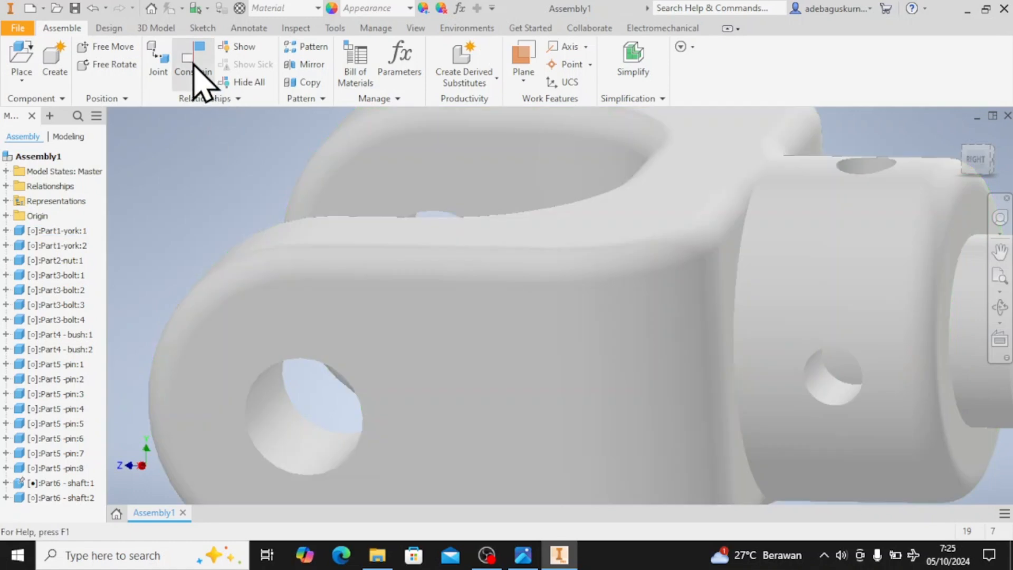
left_click(197, 72)
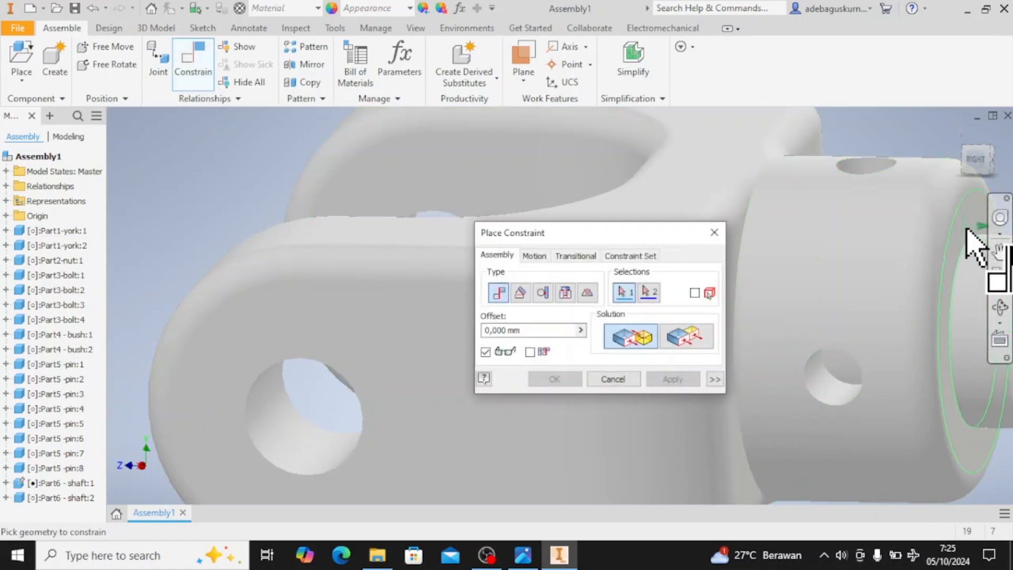
left_click(971, 243)
scroll(900, 290, "down", 5)
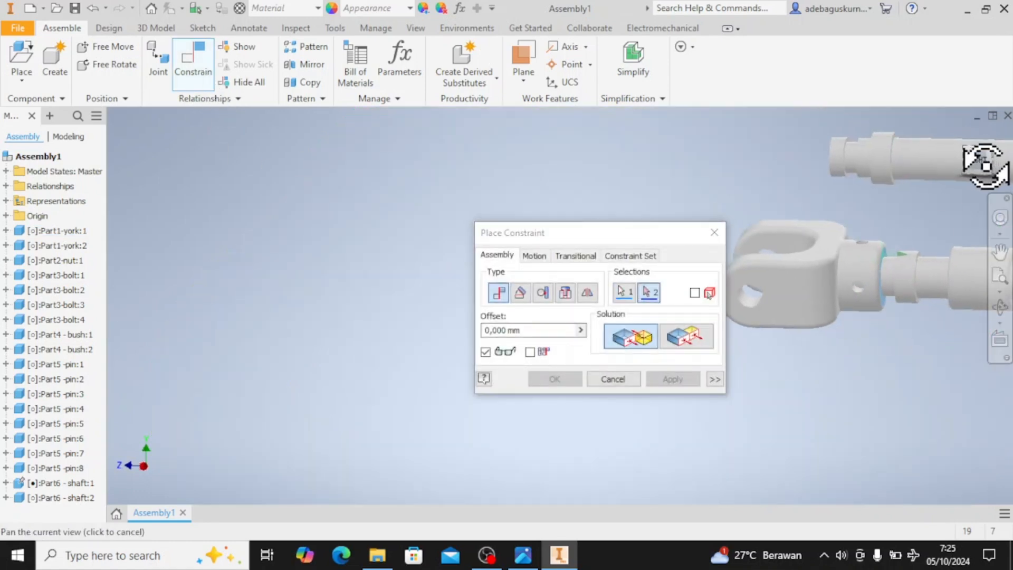
left_click_drag(986, 167, 998, 163)
middle_click_drag(807, 308, 865, 285)
scroll(860, 282, "down", 4)
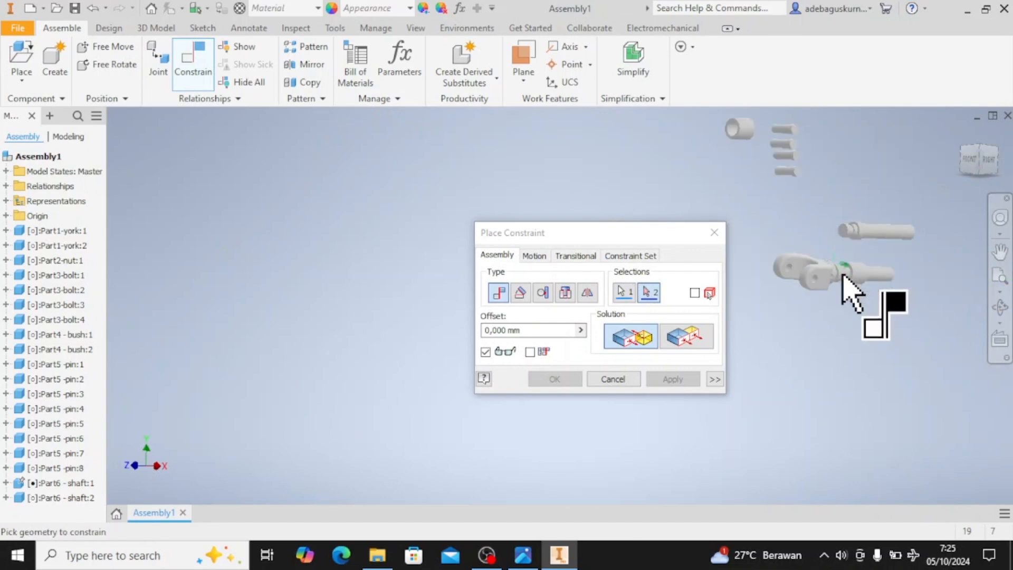
scroll(842, 277, "up", 6)
left_click(820, 280)
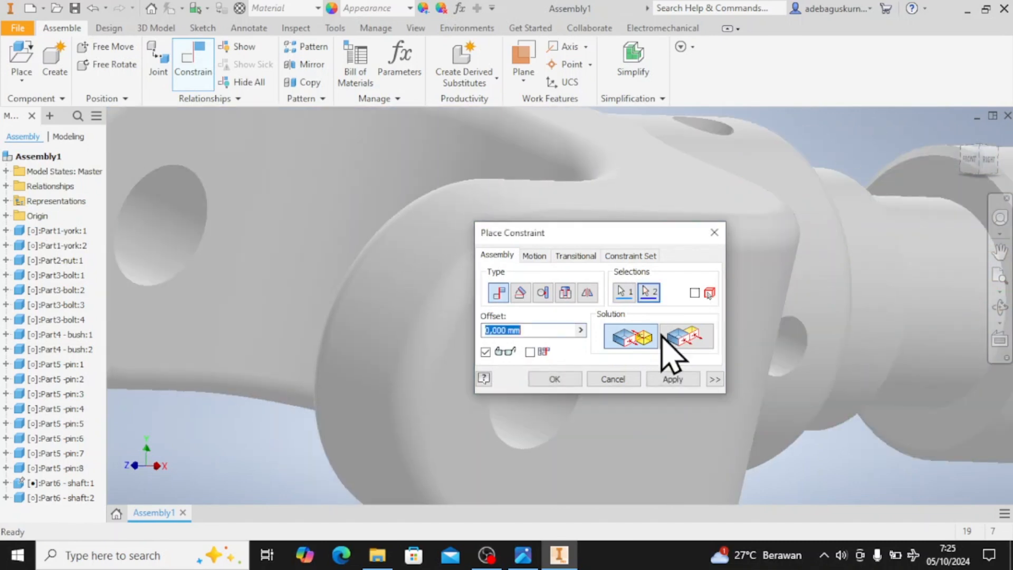
left_click(562, 384)
- Test the rotation of Part1-york:1 on the shaft, check the pin placement in the reference drawing, and return to Inventor
scroll(643, 391, "down", 5)
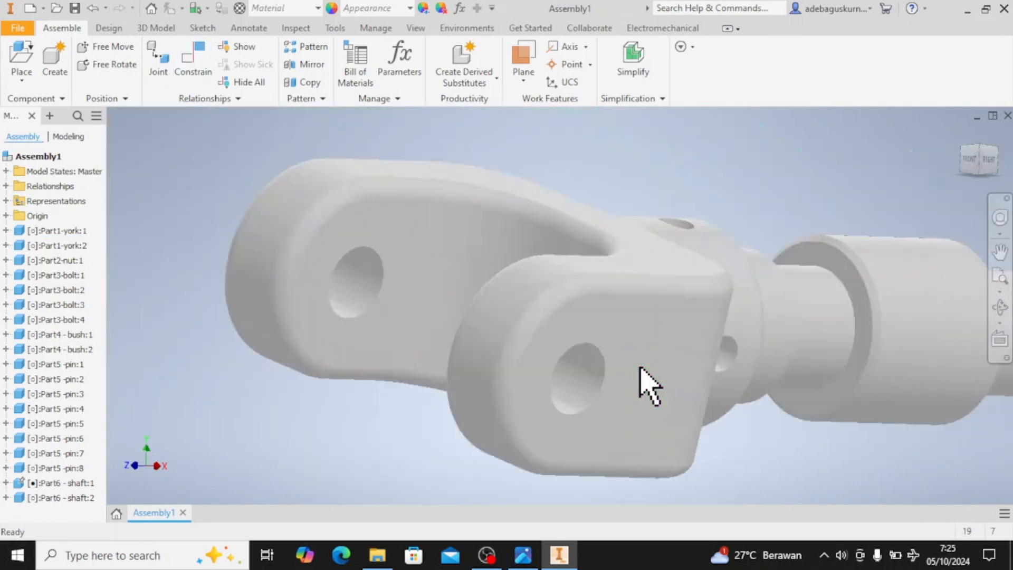
middle_click_drag(639, 361, 671, 330, "shift")
mouse_move(671, 329)
left_mouse_down()
mouse_move(667, 389)
mouse_move(681, 324)
mouse_move(690, 327)
left_mouse_up()
left_click(521, 550)
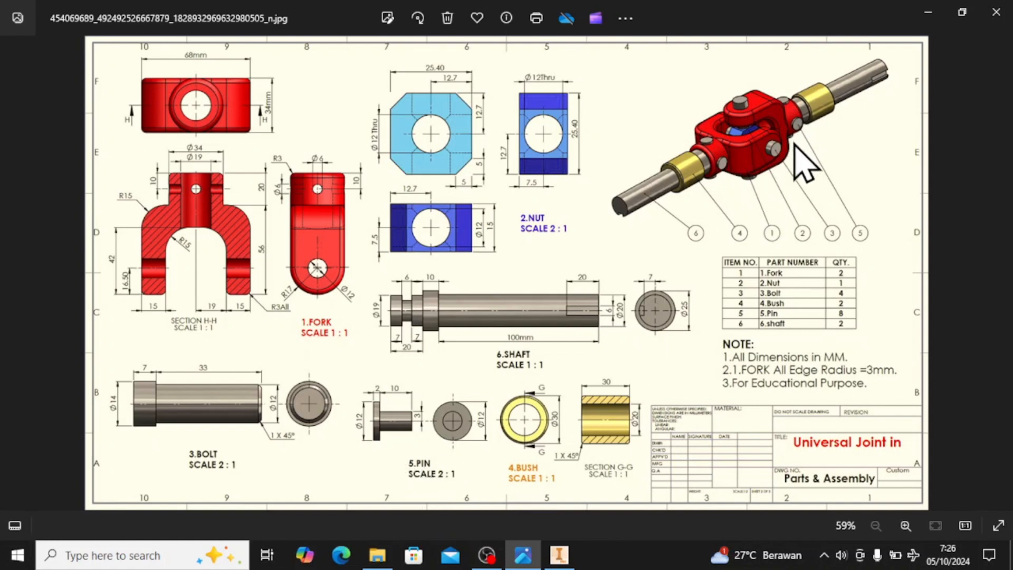
left_click(559, 555)
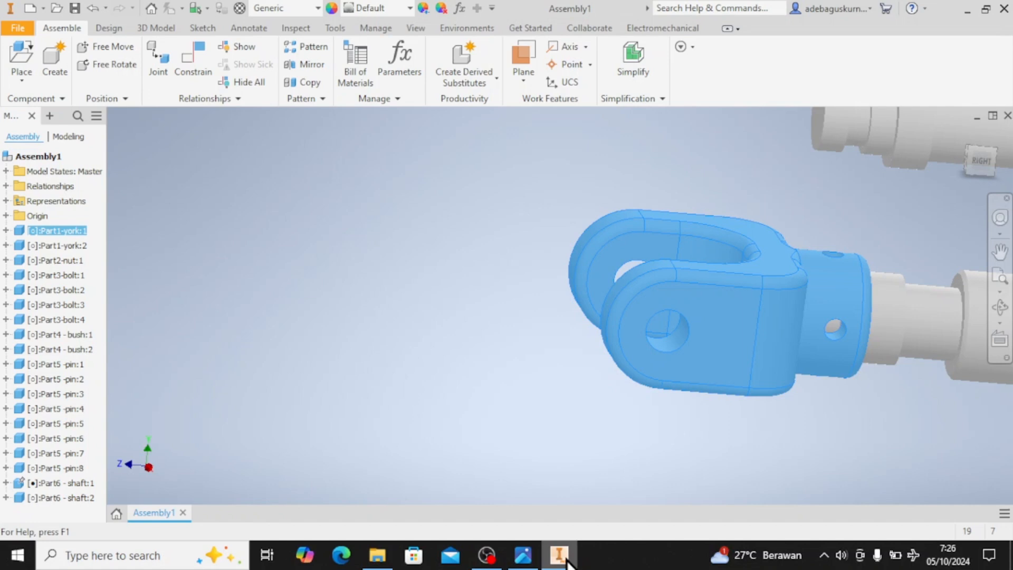
- Mate a headed pin's shank axis to the axis of the small side hole in the york's hub with 0 mm offset
left_click(684, 422)
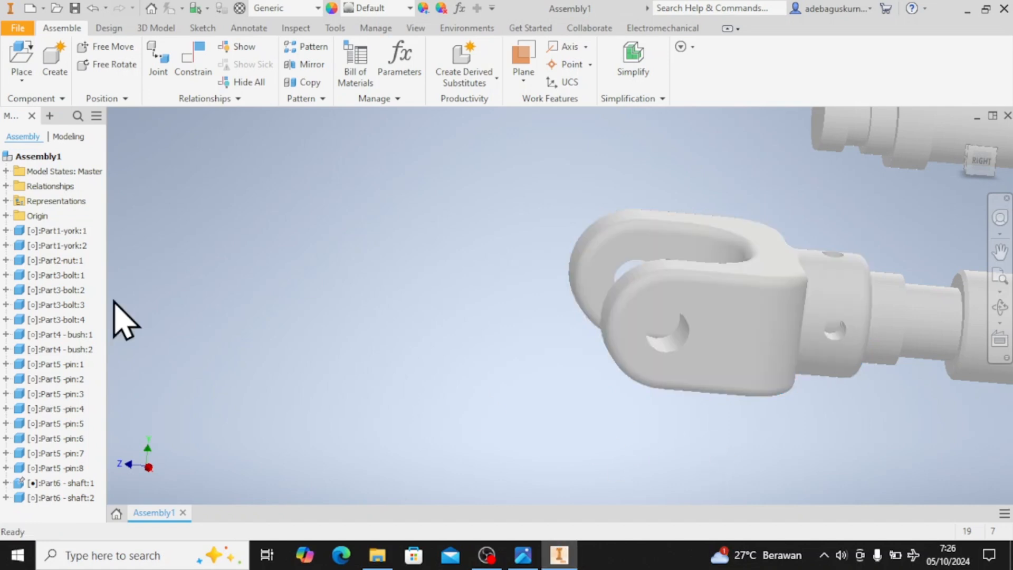
left_click(193, 74)
scroll(876, 227, "up", 6)
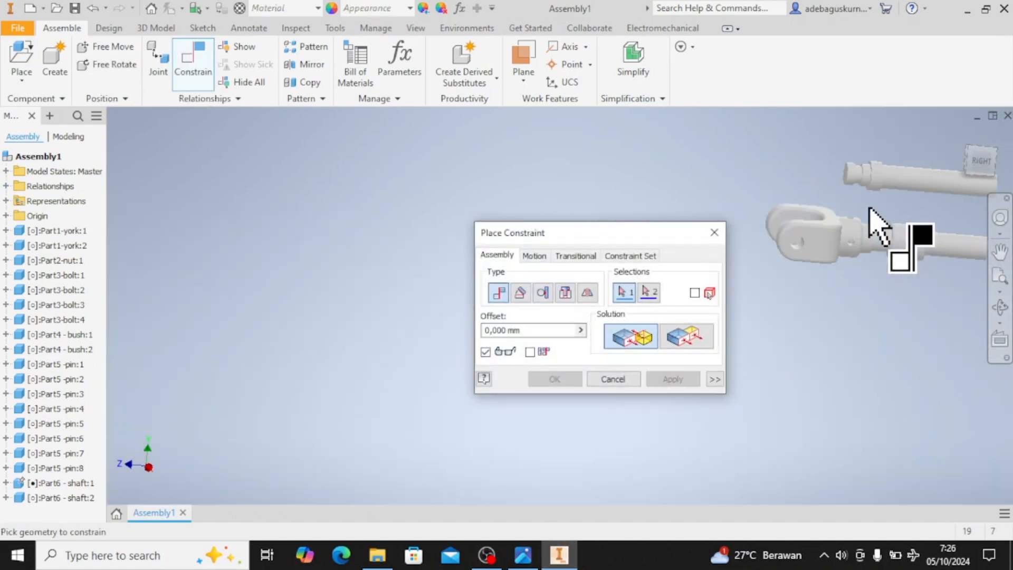
scroll(866, 296, "down", 5)
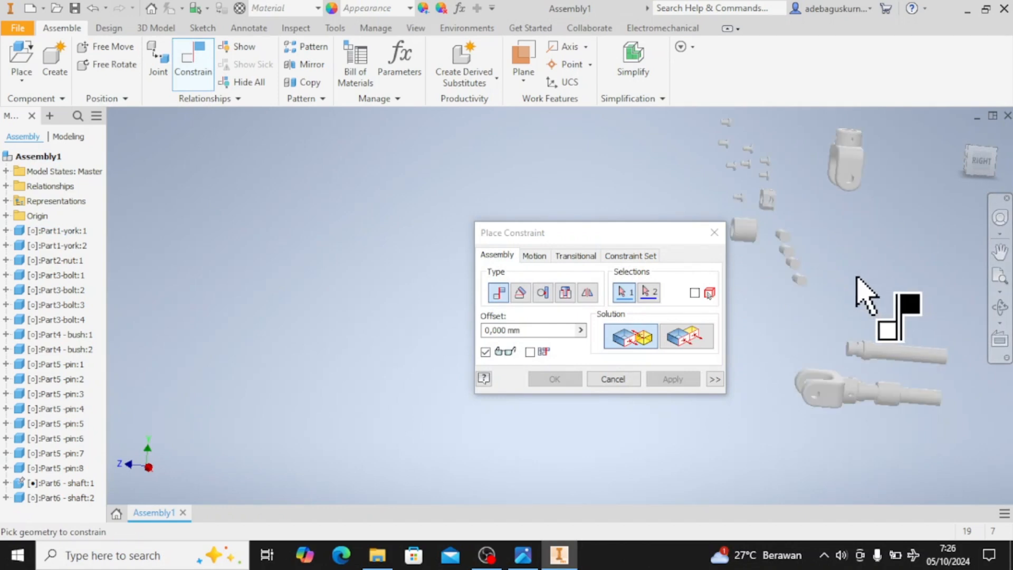
scroll(726, 206, "down", 4)
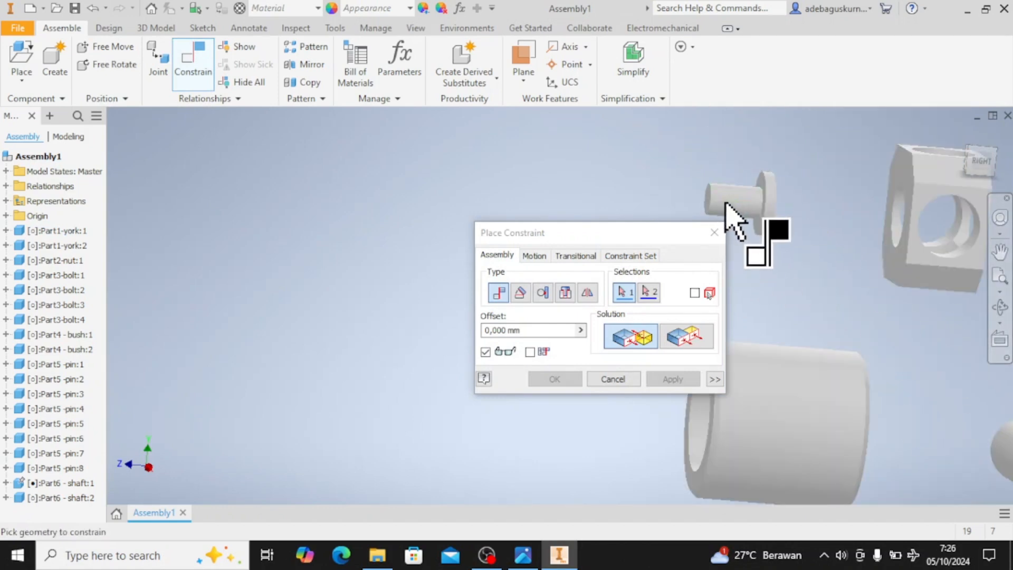
left_click(741, 203)
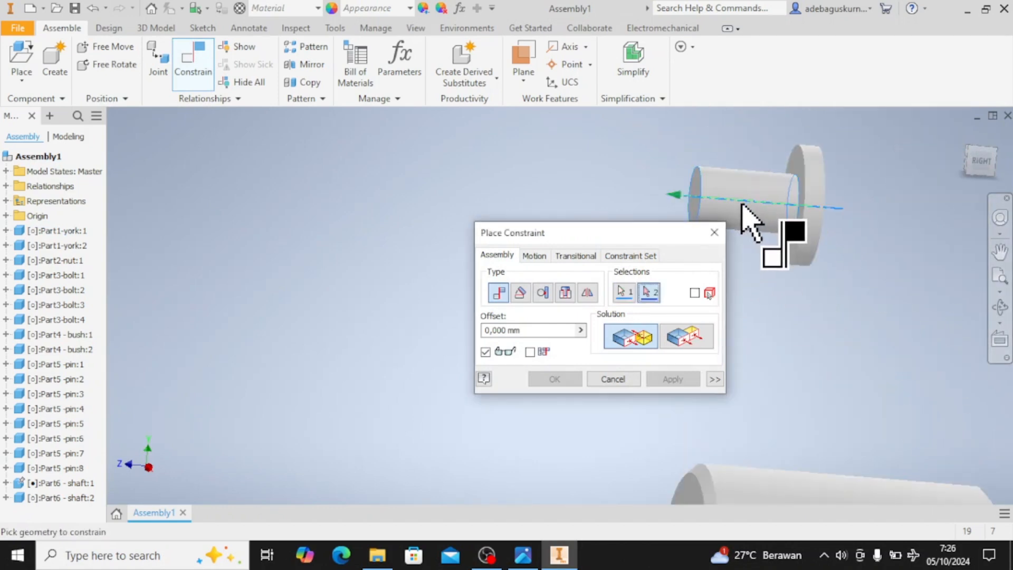
scroll(765, 216, "up", 9)
middle_click_drag(800, 287, 646, 102)
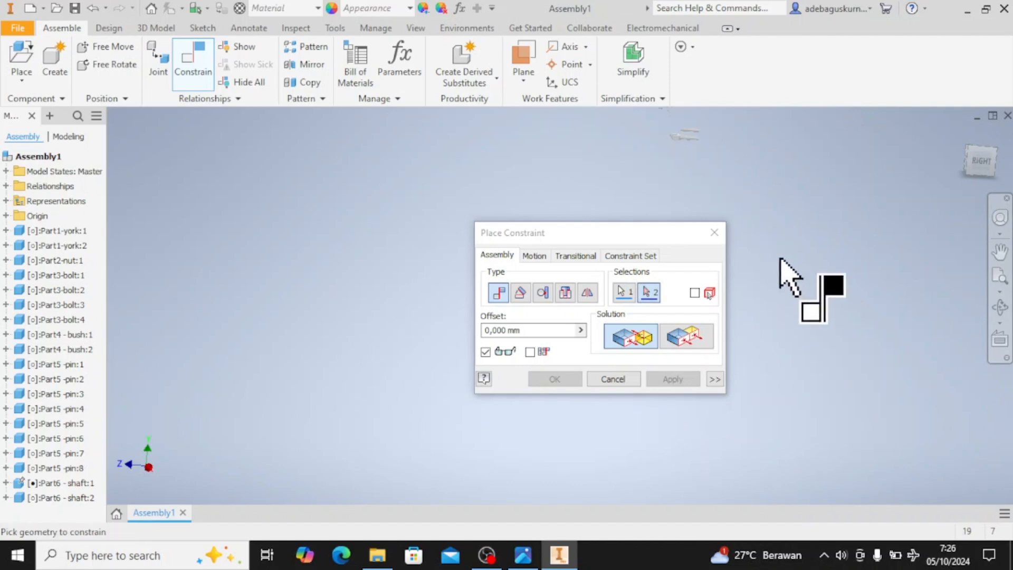
middle_click_drag(780, 252, 848, 278)
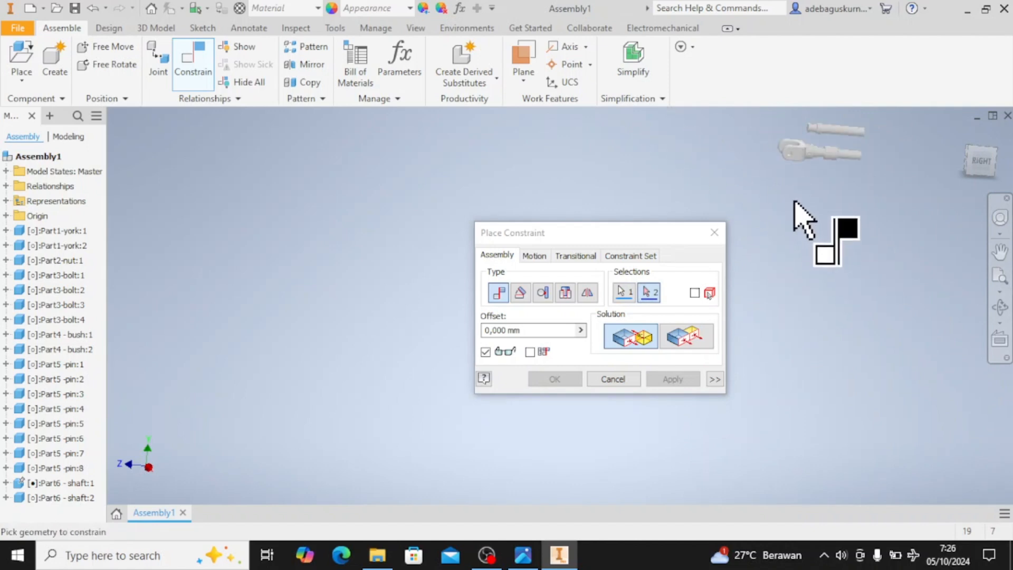
middle_click_drag(796, 217, 777, 305)
scroll(797, 280, "down", 6)
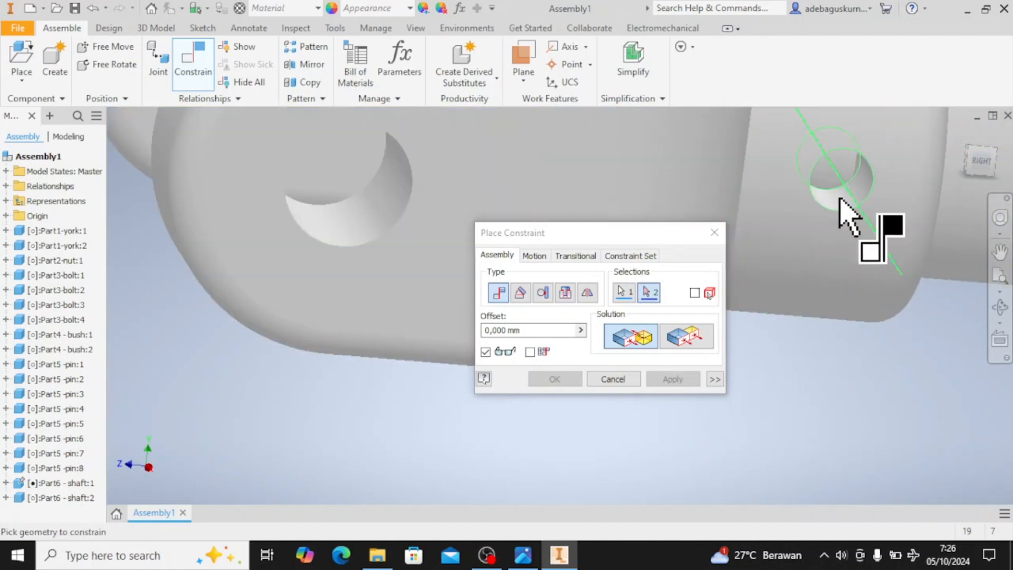
left_click(839, 198)
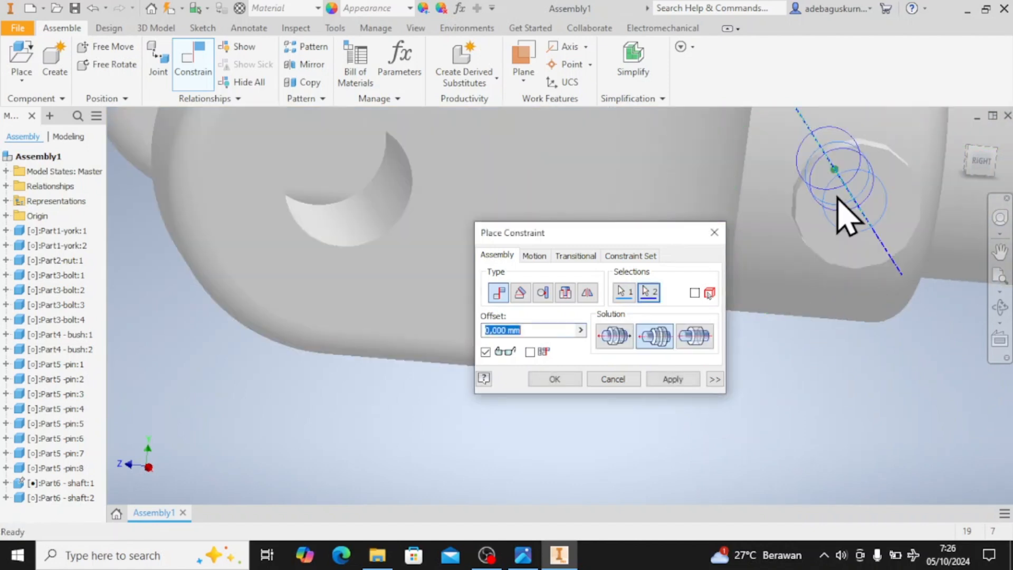
left_click(666, 380)
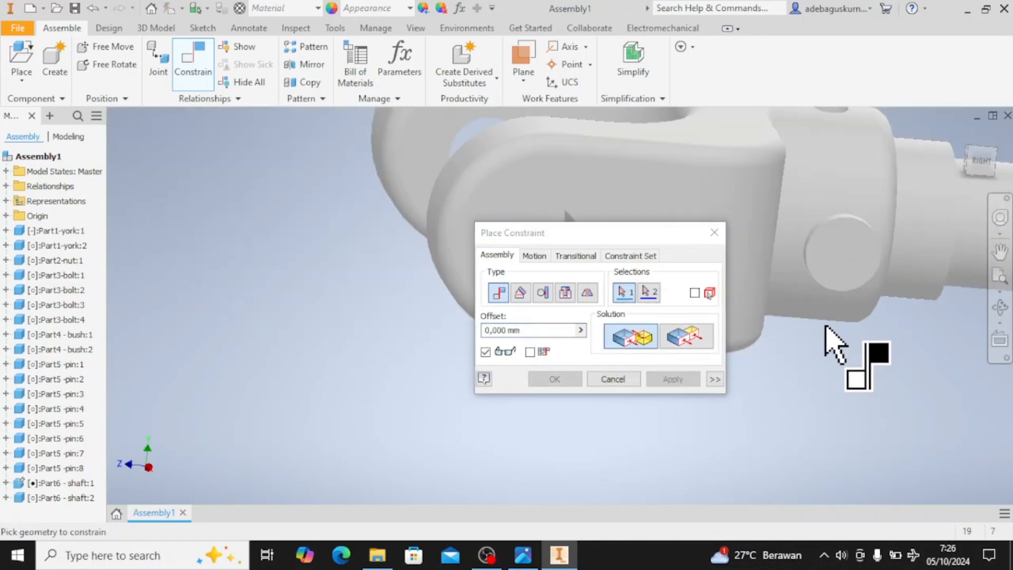
middle_click_drag(834, 328, 859, 328, "shift")
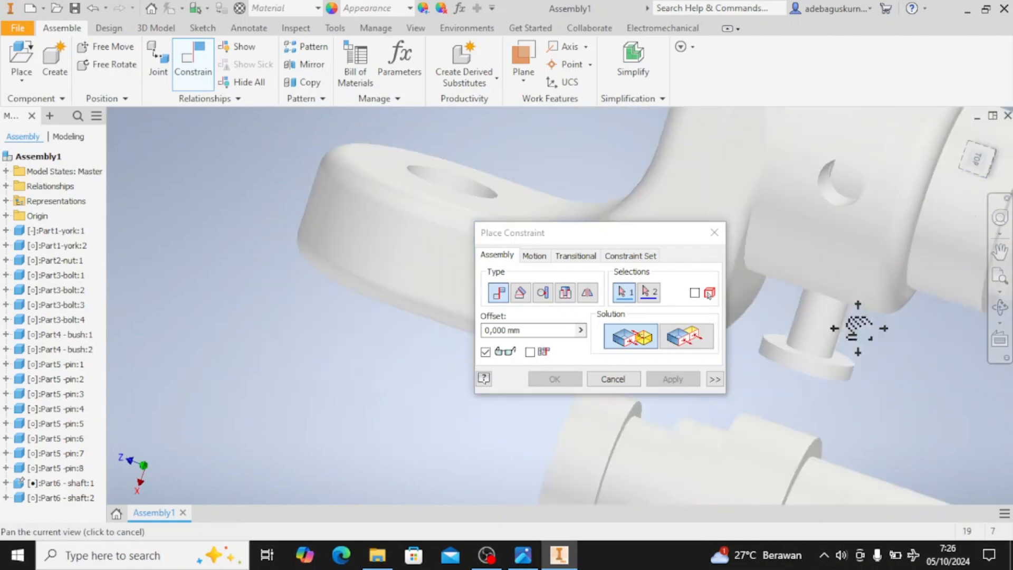
scroll(842, 346, "up", 3)
scroll(840, 347, "down", 4)
scroll(840, 348, "down", 2)
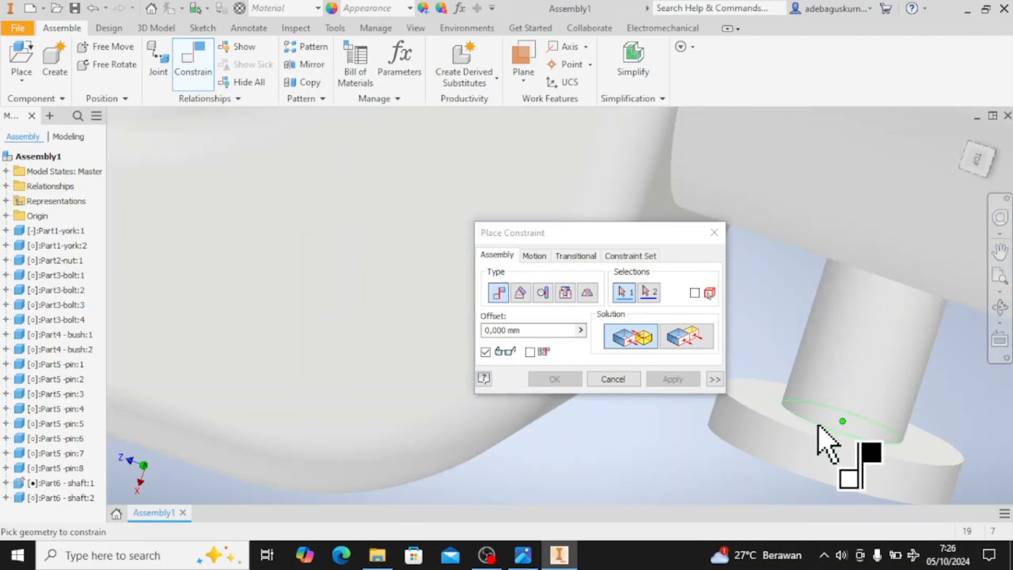
left_click(818, 427)
middle_click_drag(832, 429, 753, 477, "shift")
scroll(778, 418, "up", 5)
middle_click_drag(798, 423, 790, 388, "shift")
scroll(788, 365, "down", 2)
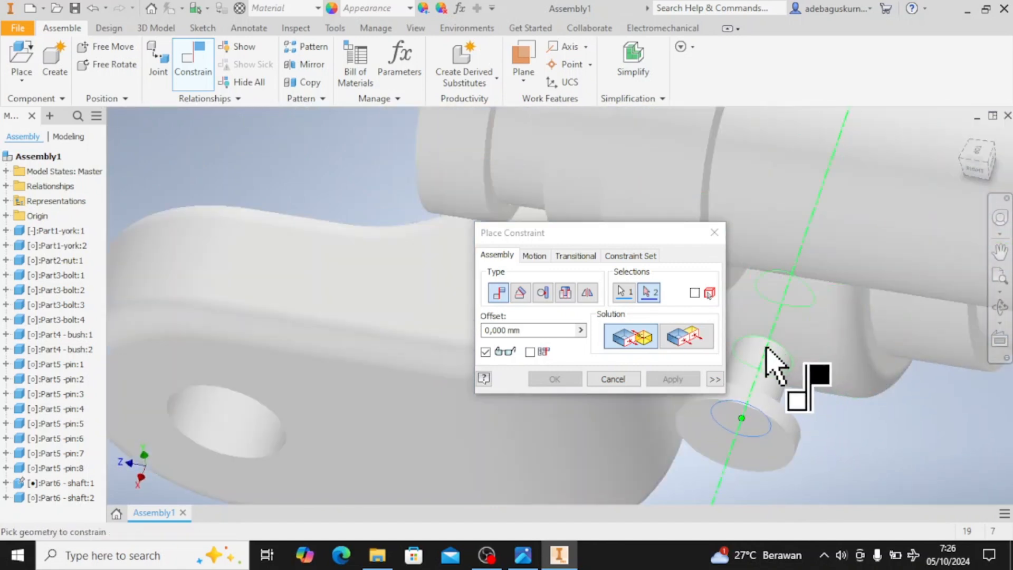
scroll(781, 343, "down", 2)
left_click(814, 352)
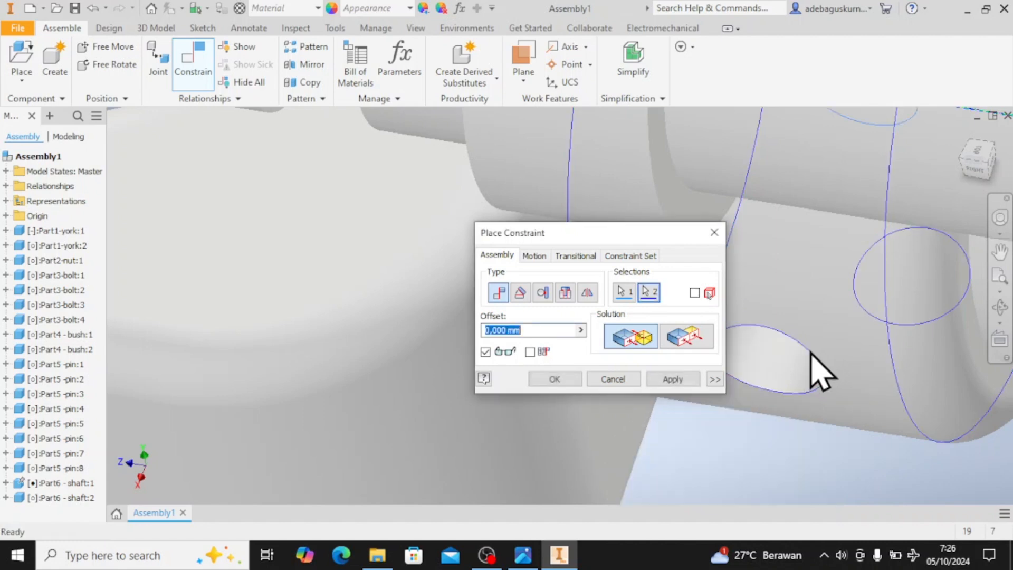
left_click(612, 379)
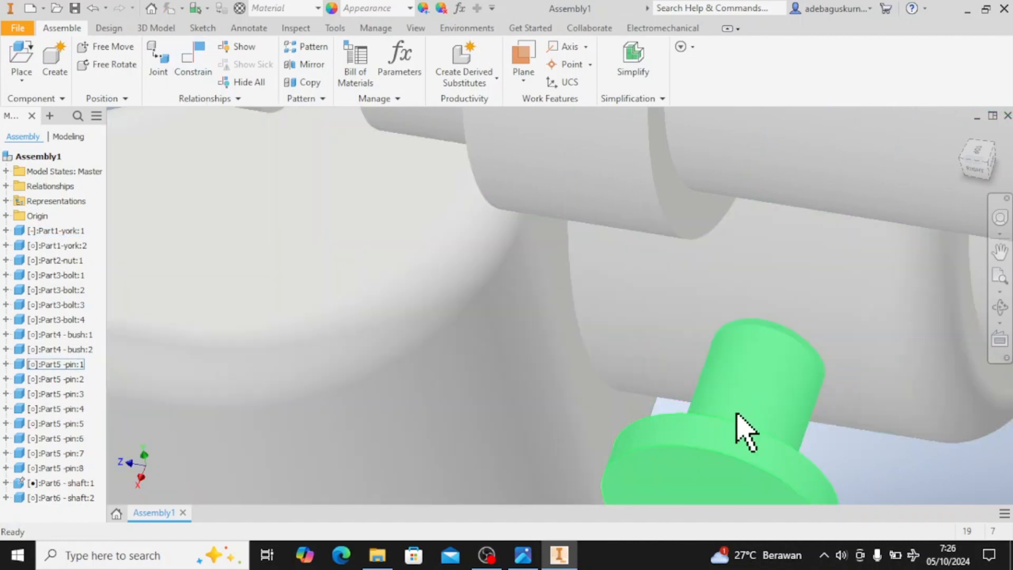
- Slide Part5-pin:1 along its axis until its shank sits in the york hub's side hole
left_click(740, 430)
left_click_drag(769, 317, 831, 240)
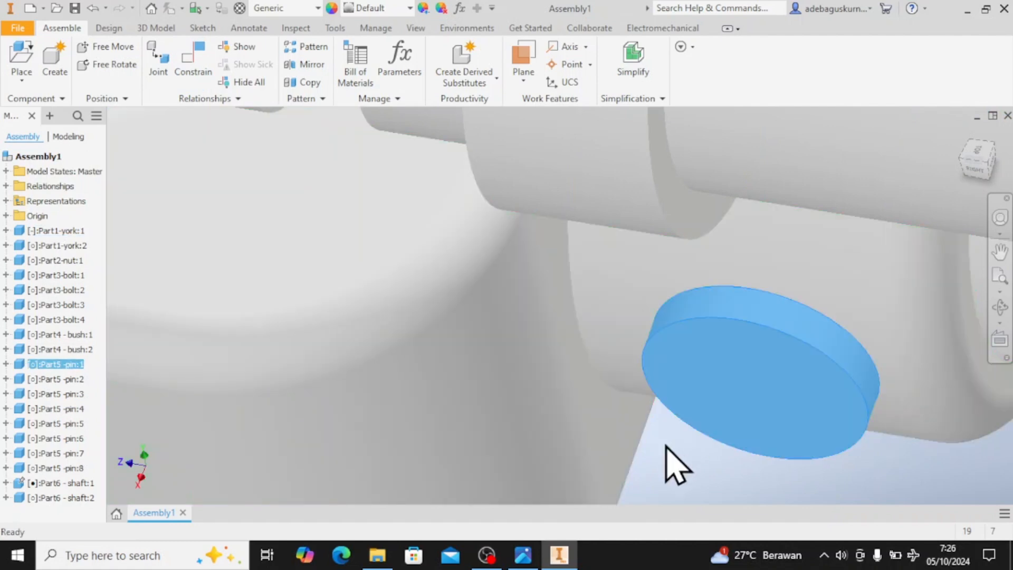
left_click(656, 455)
- Mate a second pin's shank axis to an empty side hole in Part1-york:1's hub with 0 mm offset and the Aligned solution
scroll(656, 455, "down", 3)
scroll(665, 433, "up", 8)
middle_click_drag(679, 449, 776, 384, "shift")
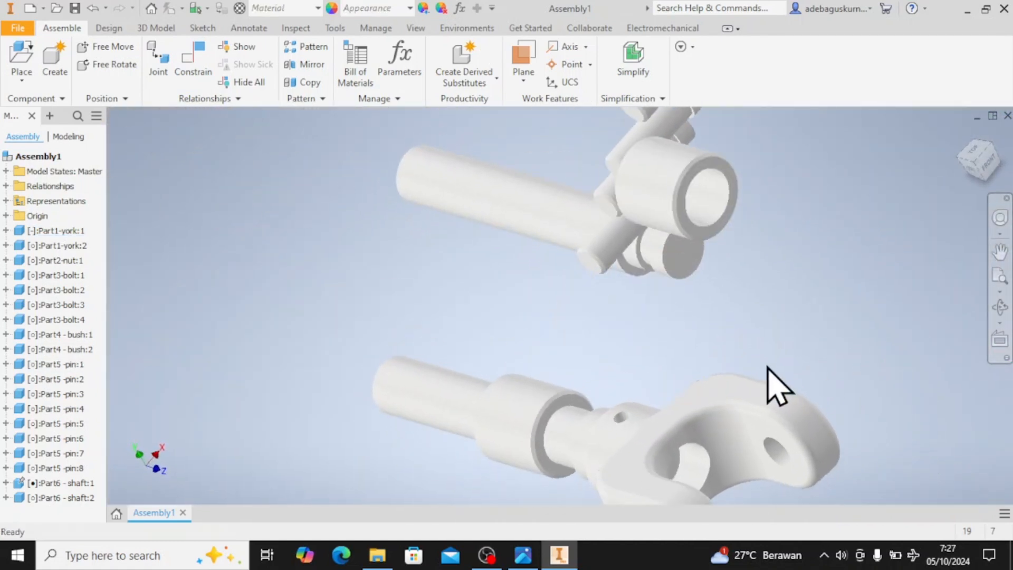
scroll(591, 475, "down", 3)
scroll(589, 446, "up", 7)
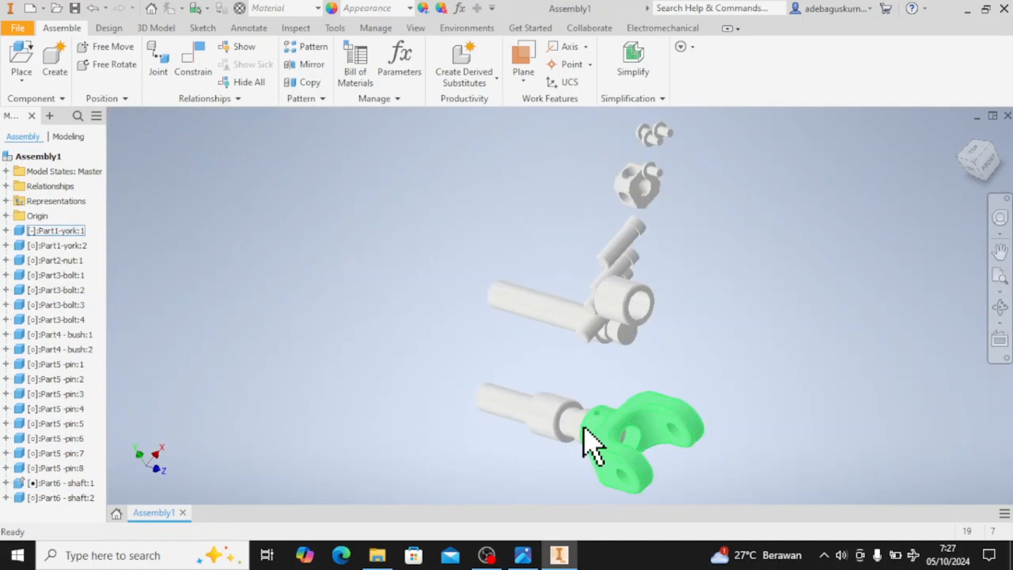
scroll(616, 269, "up", 3)
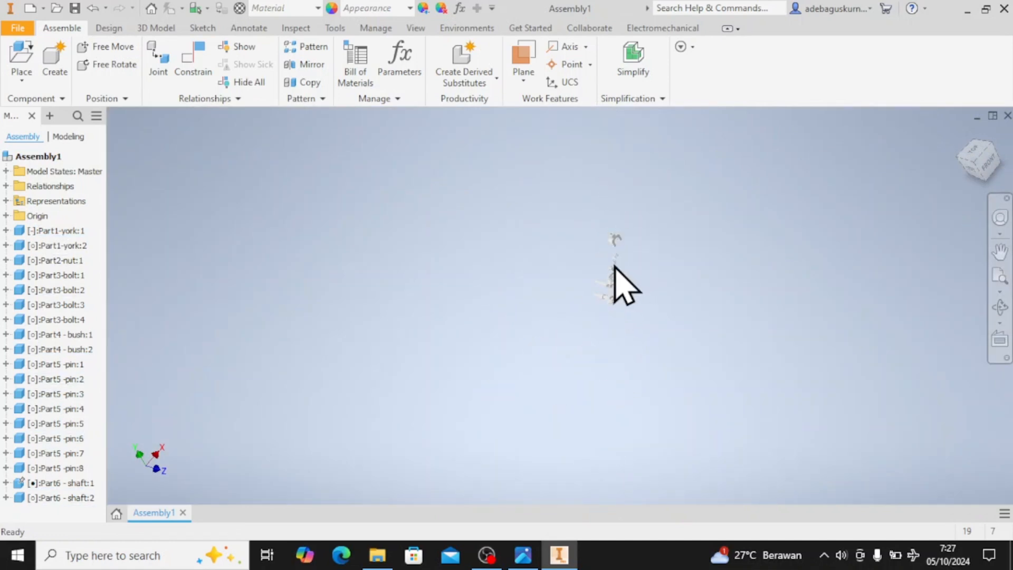
scroll(612, 280, "down", 6)
middle_click_drag(618, 264, 570, 388)
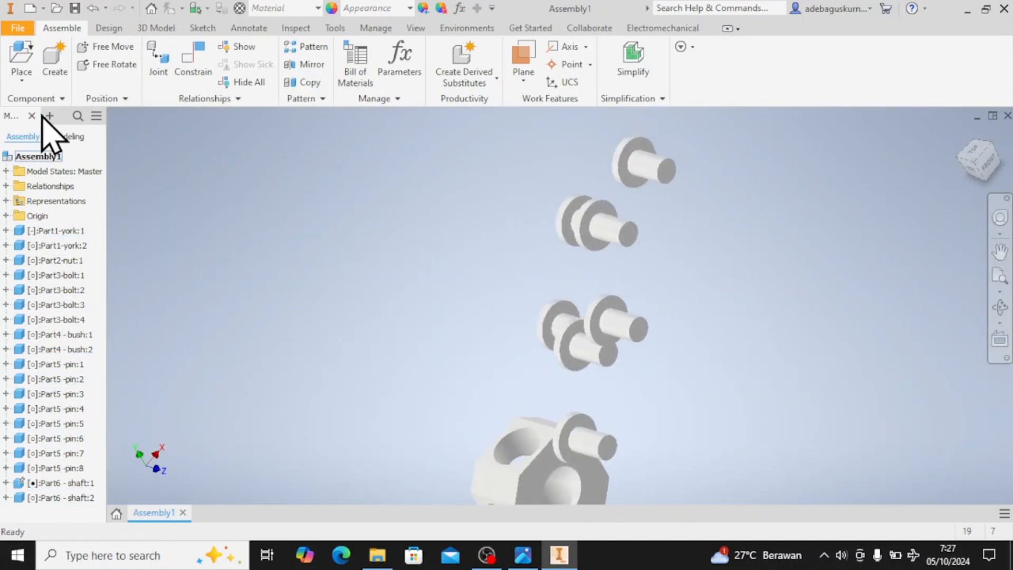
left_click(193, 60)
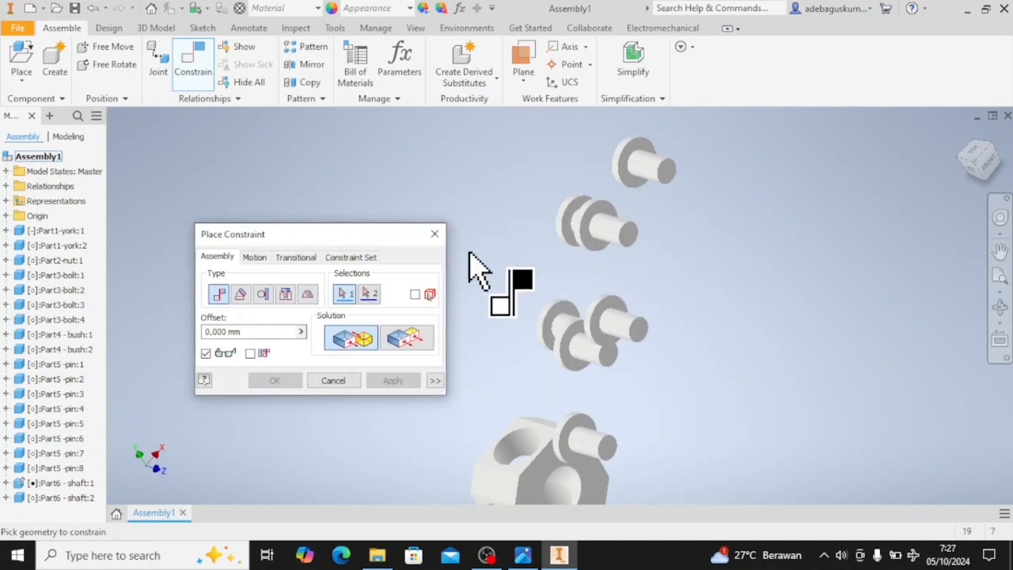
scroll(606, 348, "down", 4)
scroll(606, 348, "up", 7)
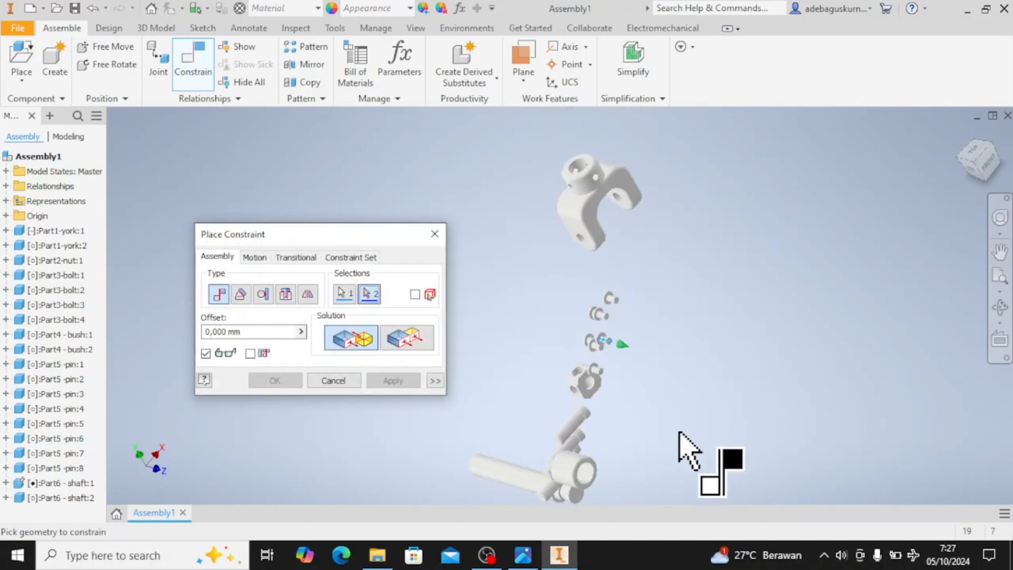
middle_click_drag(678, 432, 776, 256)
scroll(735, 371, "down", 3)
scroll(736, 372, "down", 6)
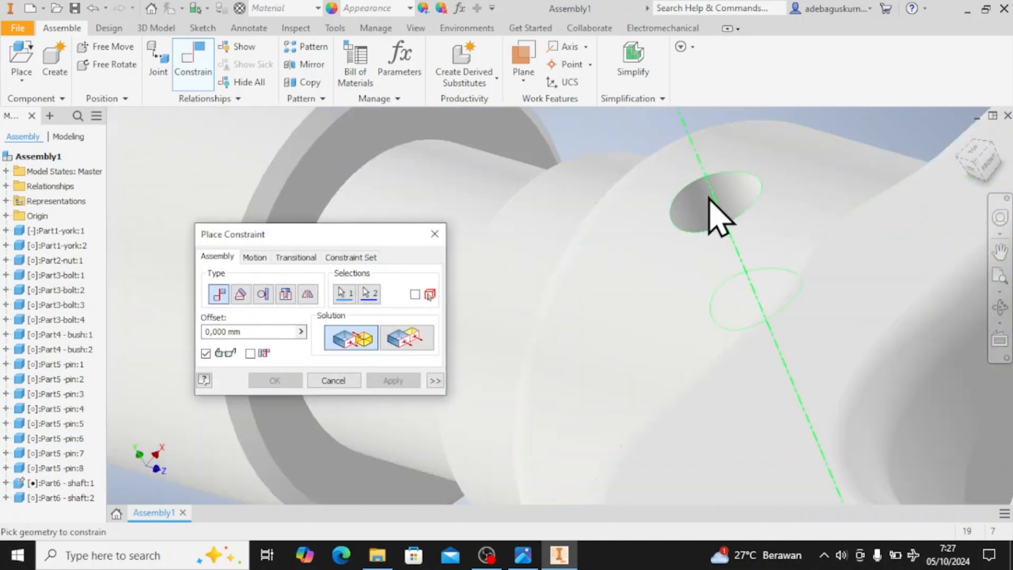
left_click(716, 214)
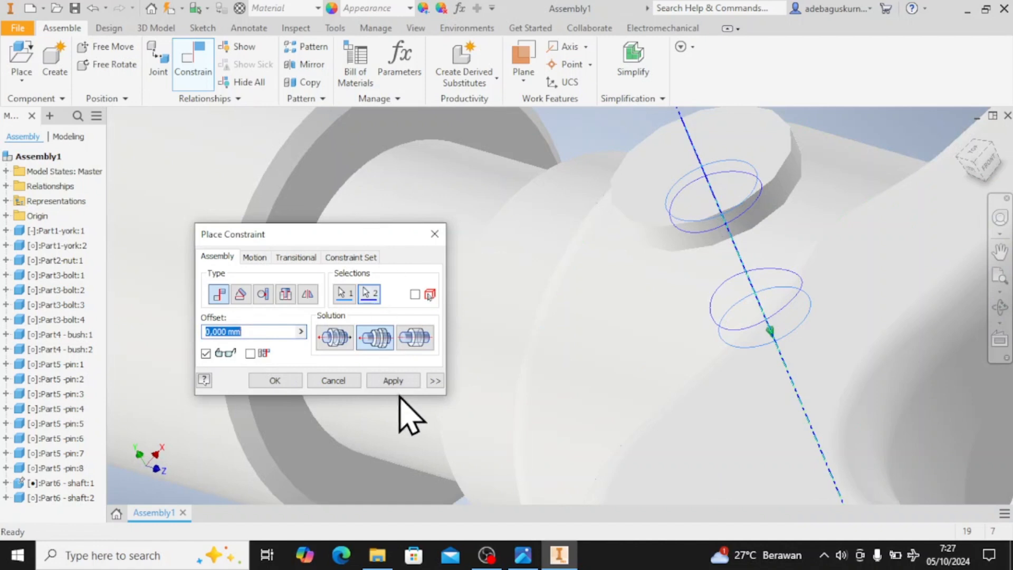
left_click(393, 380)
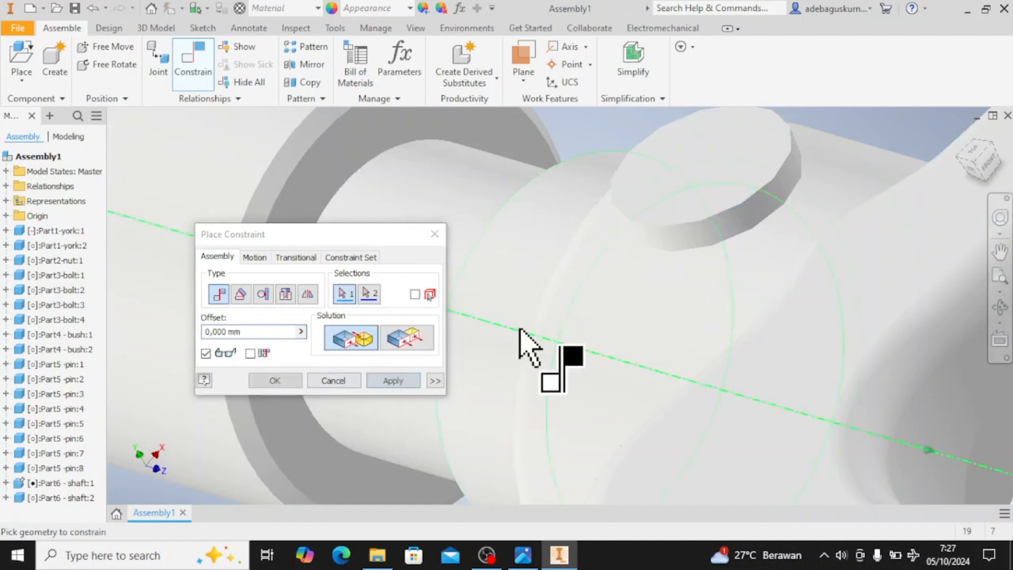
- Mate a third pin's shank axis to the next empty side hole around the york's hub, using the Aligned solution with 0 mm offset
scroll(599, 322, "up", 5)
scroll(639, 267, "down", 5)
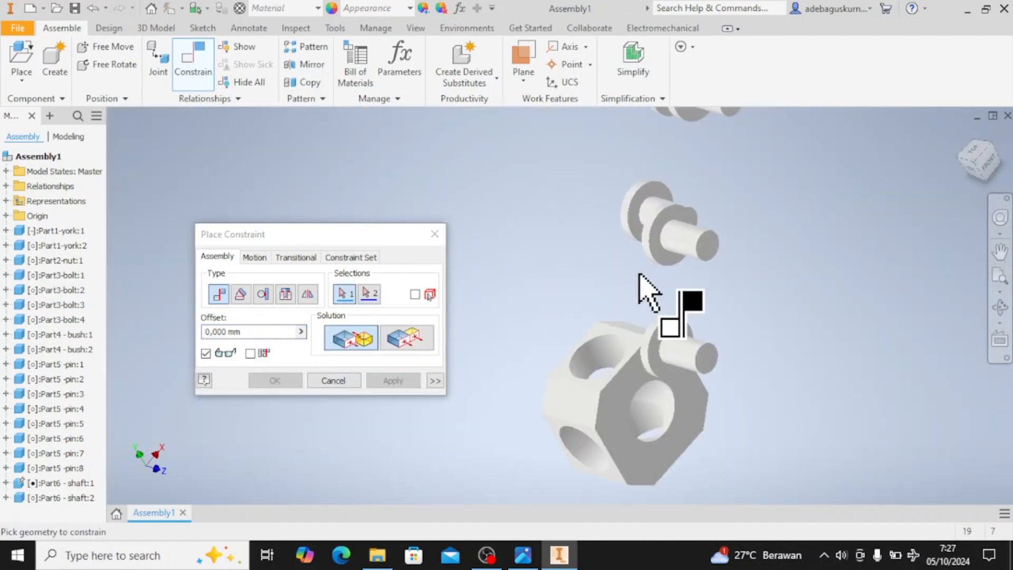
left_click(711, 242)
scroll(702, 264, "up", 5)
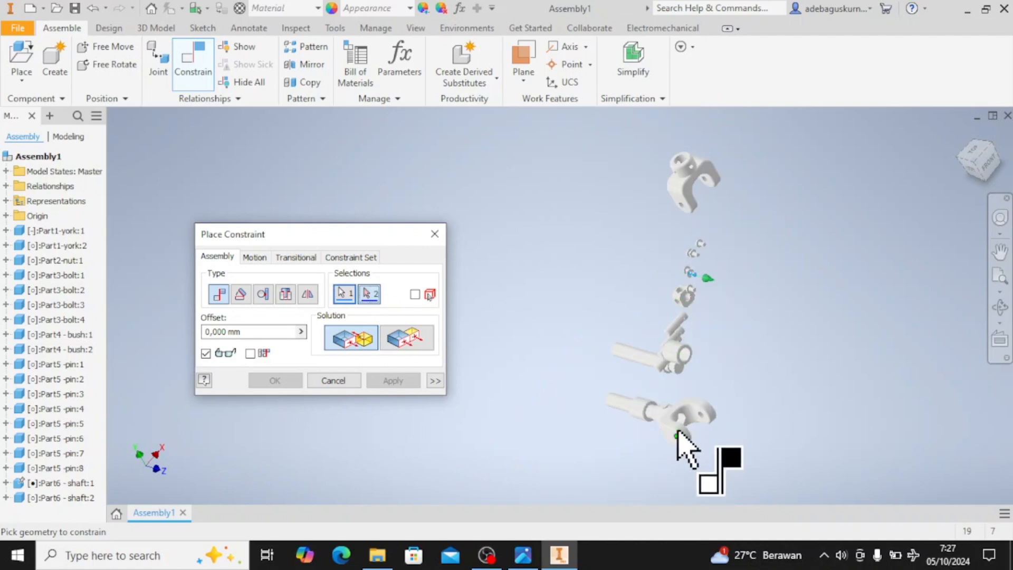
scroll(678, 441, "down", 5)
middle_click_drag(636, 417, 669, 315)
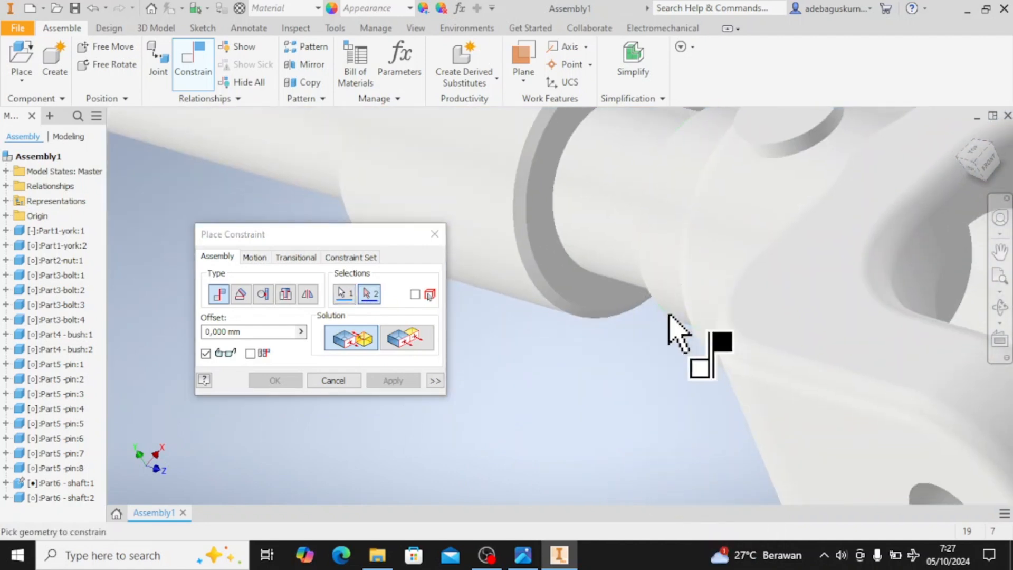
scroll(669, 315, "up", 5)
middle_click_drag(692, 362, 722, 350, "shift")
scroll(724, 353, "down", 5)
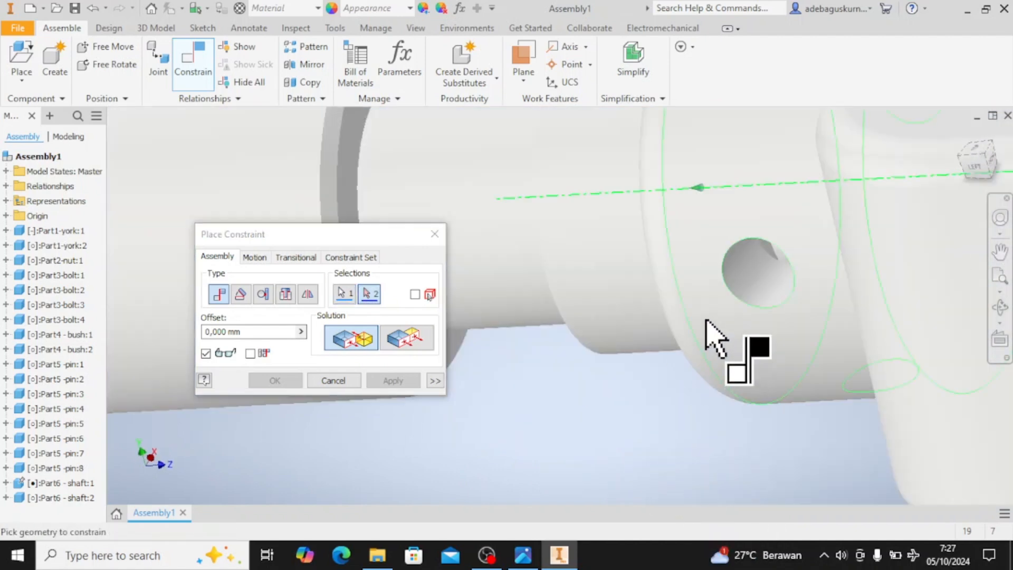
left_click(764, 285)
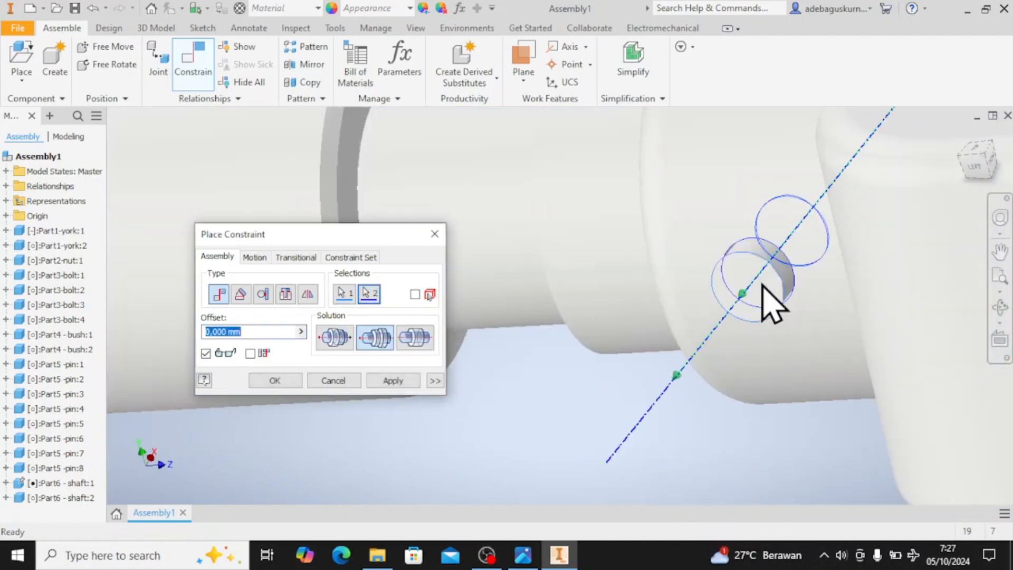
left_click(393, 380)
- Mate a fourth pin's shank axis to the remaining empty hole in the york's hub with 0 mm offset and the Opposed solution
scroll(604, 369, "up", 8)
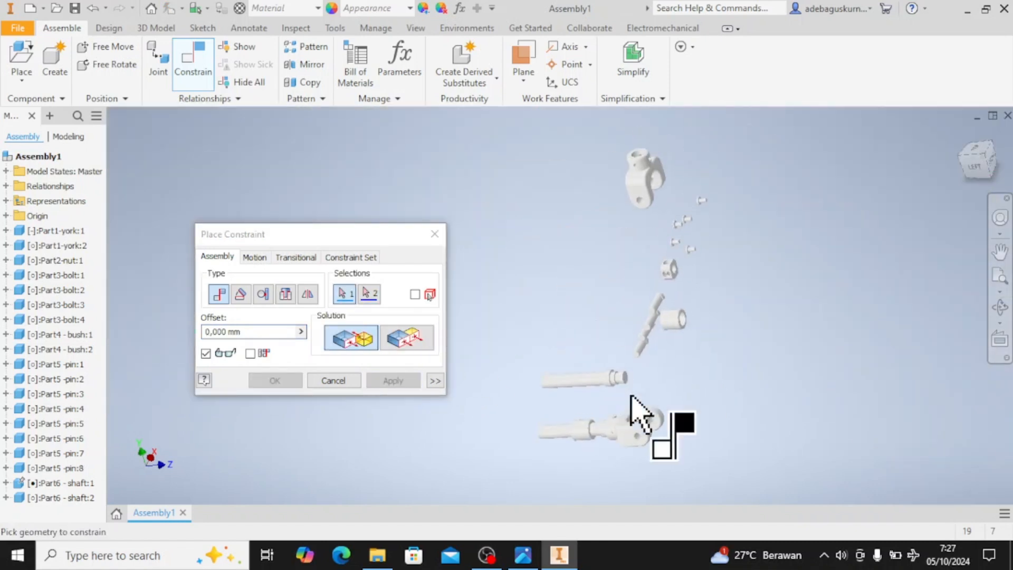
scroll(689, 271, "down", 10)
left_click(645, 208)
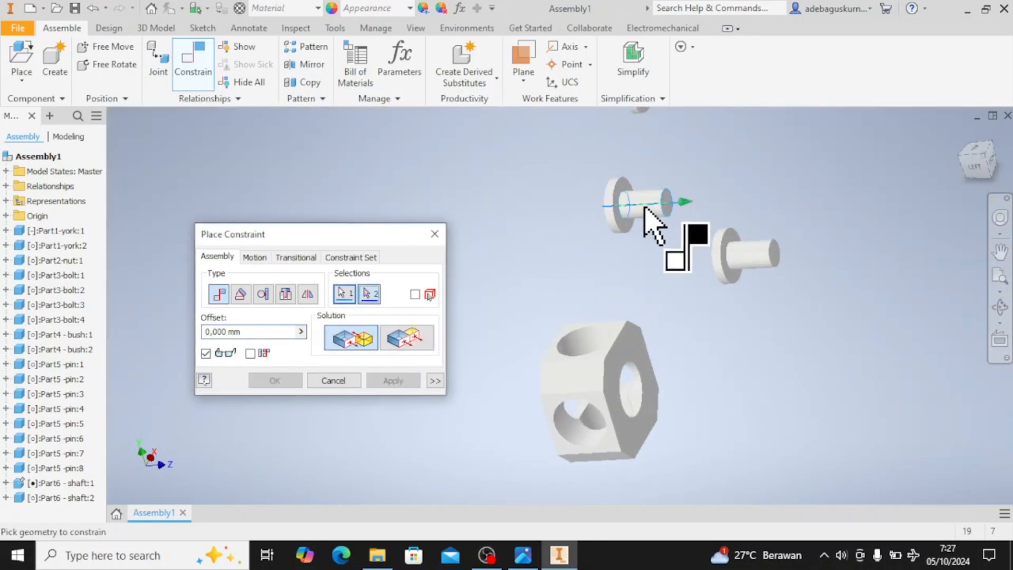
scroll(658, 292, "up", 8)
middle_click_drag(640, 409, 620, 326, "shift")
scroll(596, 424, "down", 5)
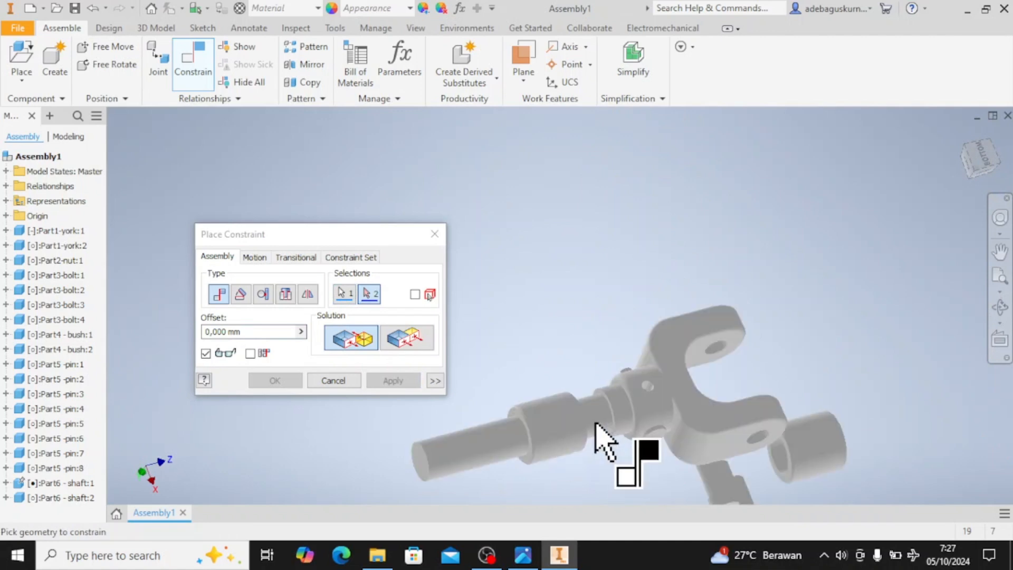
scroll(628, 406, "down", 5)
left_click(746, 305)
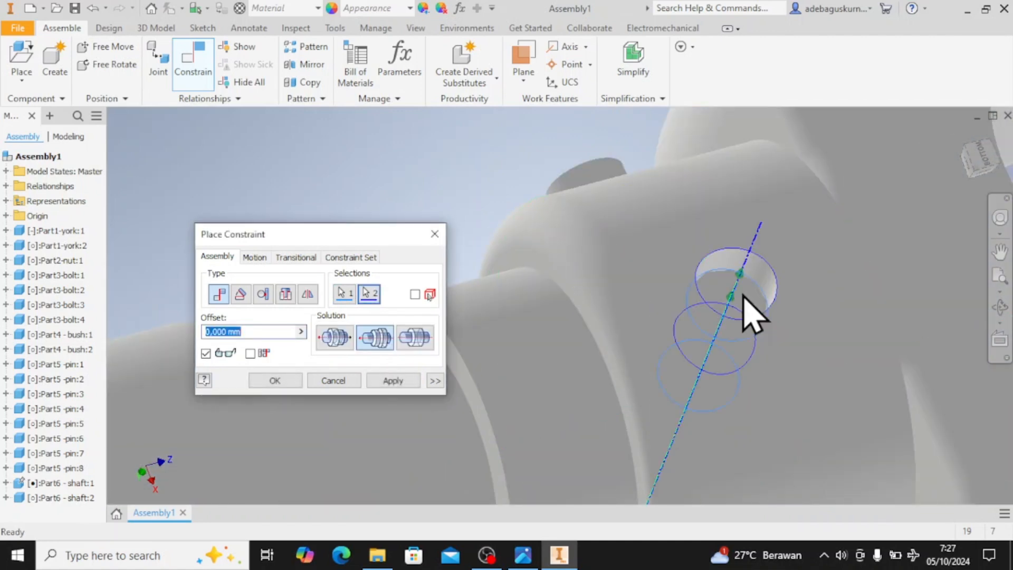
left_click(338, 344)
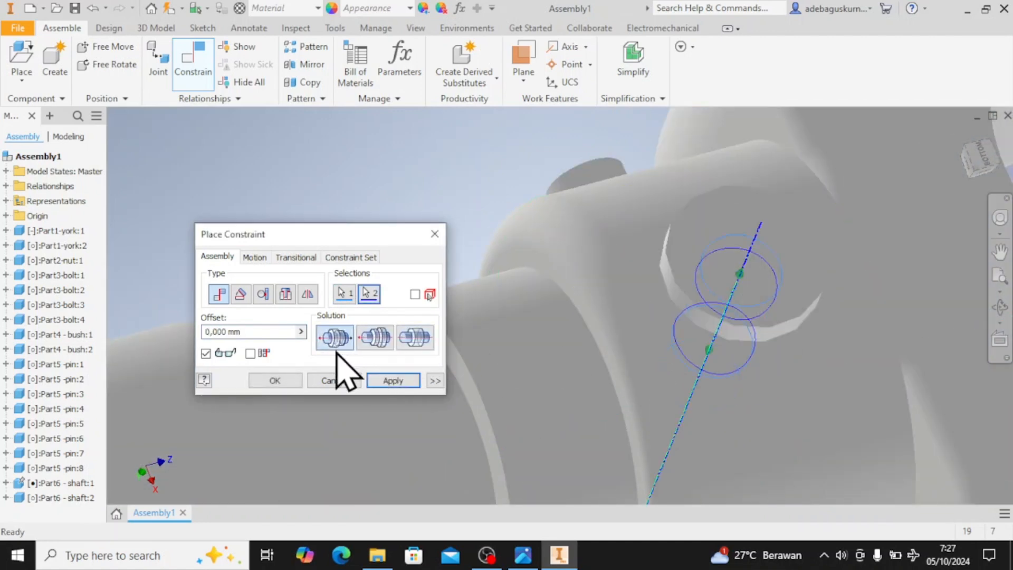
left_click(283, 381)
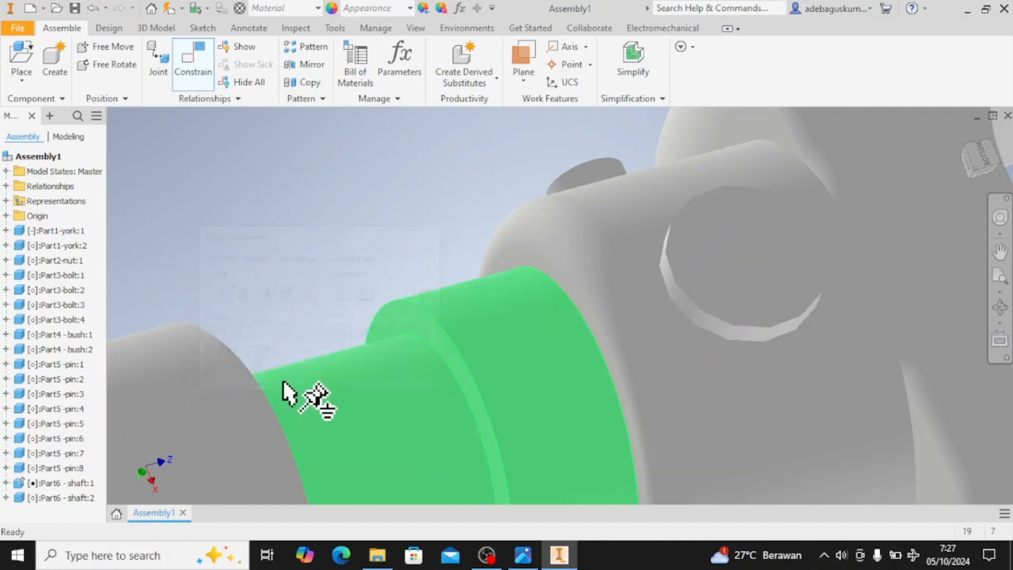
- Test the pins' sliding along their hole axes and pull Part5-pin:6 clear of the york's hub
scroll(622, 377, "down", 3)
scroll(615, 385, "up", 8)
middle_click_drag(619, 393, 755, 396, "shift")
scroll(616, 410, "up", 3)
scroll(633, 414, "down", 6)
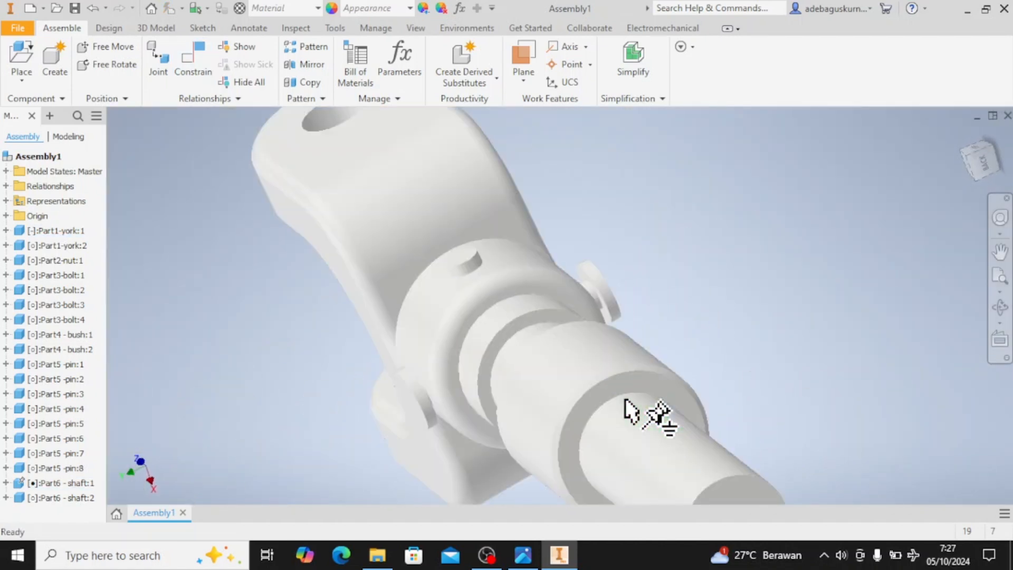
left_click_drag(601, 299, 594, 287)
left_click_drag(464, 266, 462, 254)
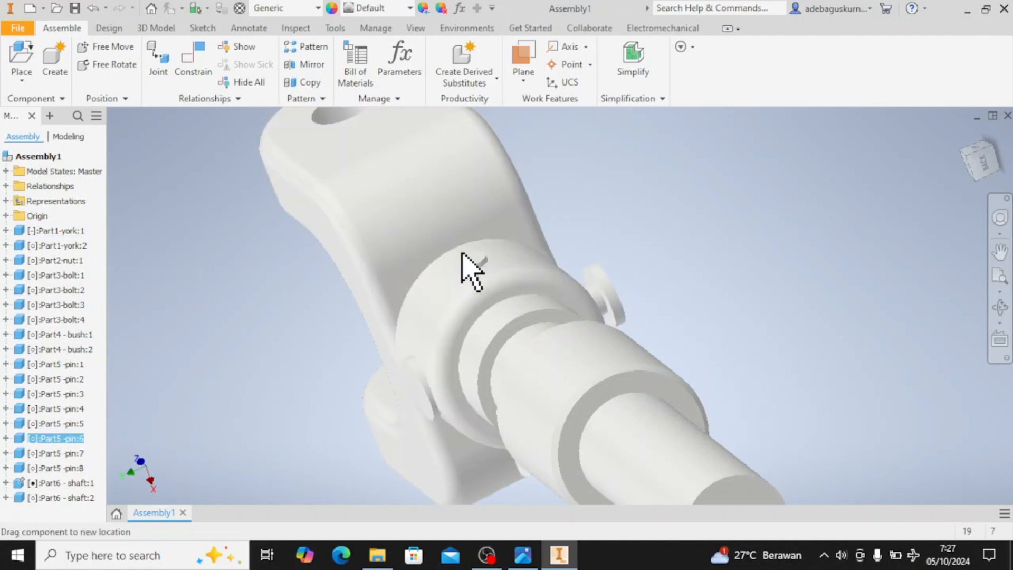
left_click_drag(448, 220, 430, 182)
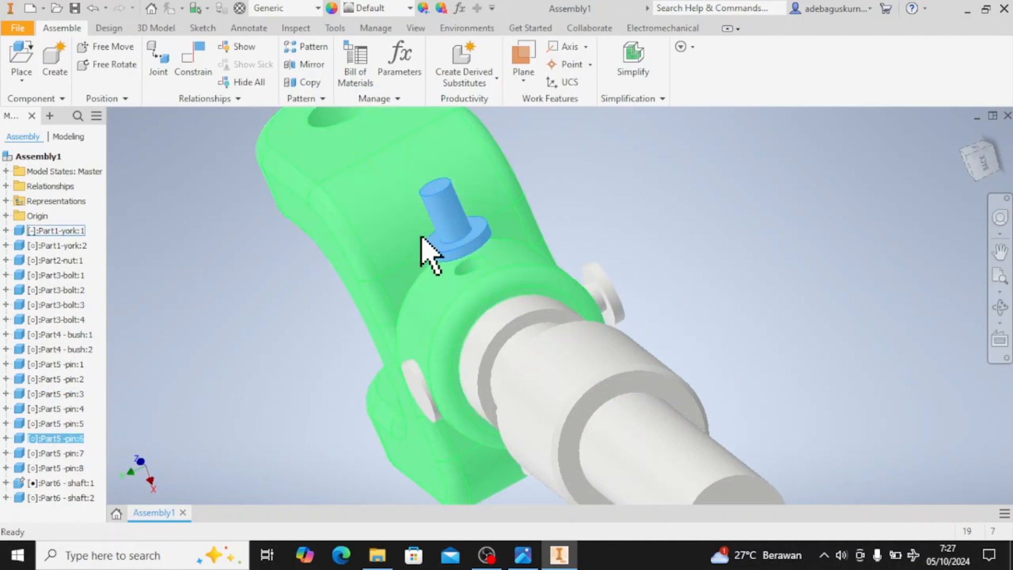
- Edit constraint Mate:6 of Part5-pin:6 to the Opposed solution so its shank points into the hub
left_click(5, 439)
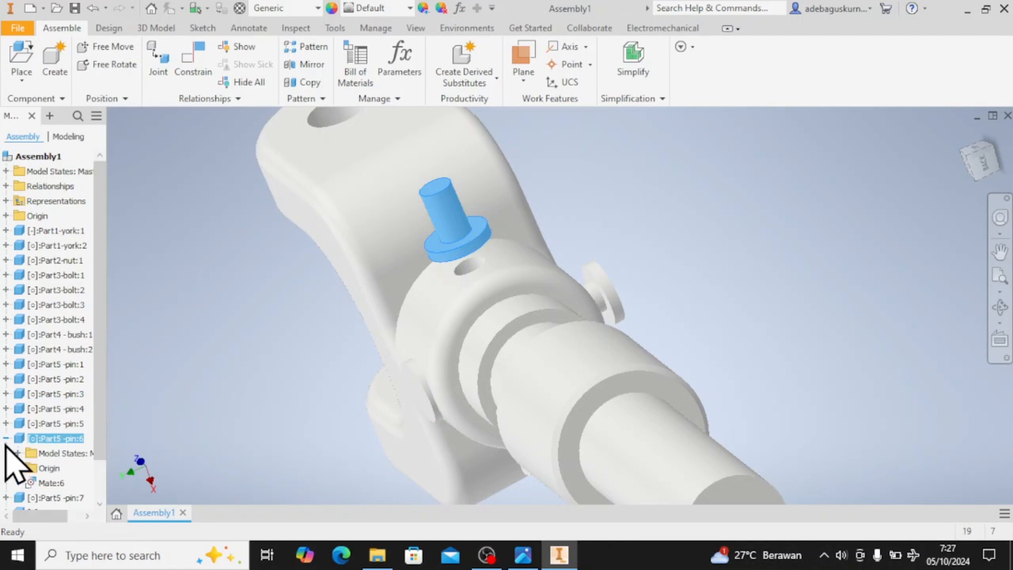
left_click(50, 483)
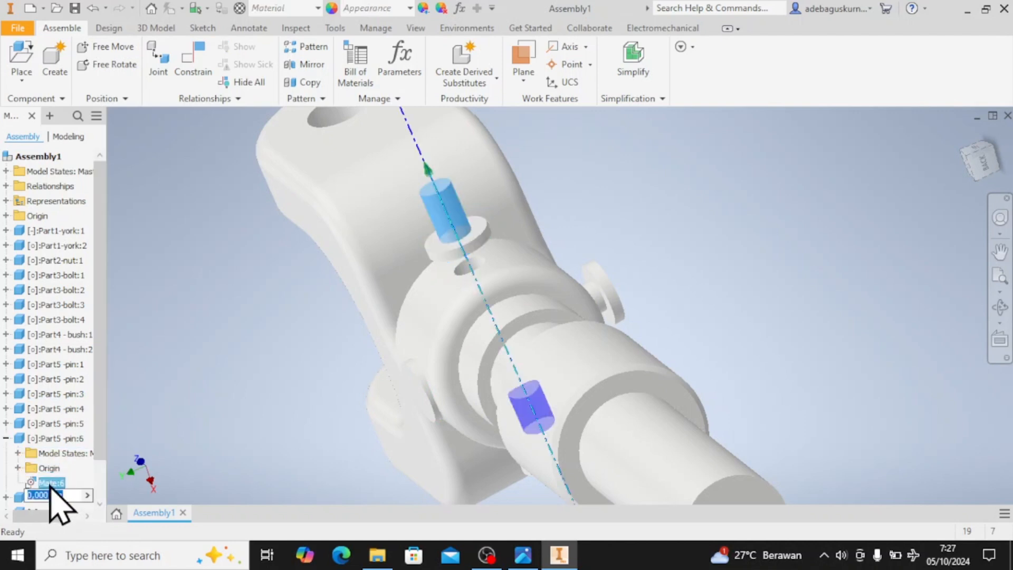
right_click(50, 489)
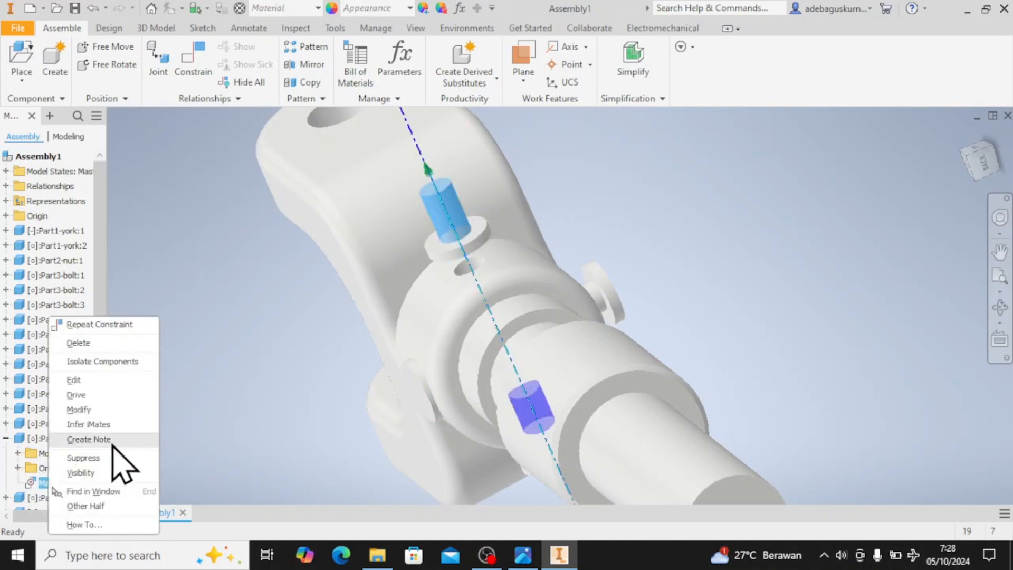
left_click(100, 378)
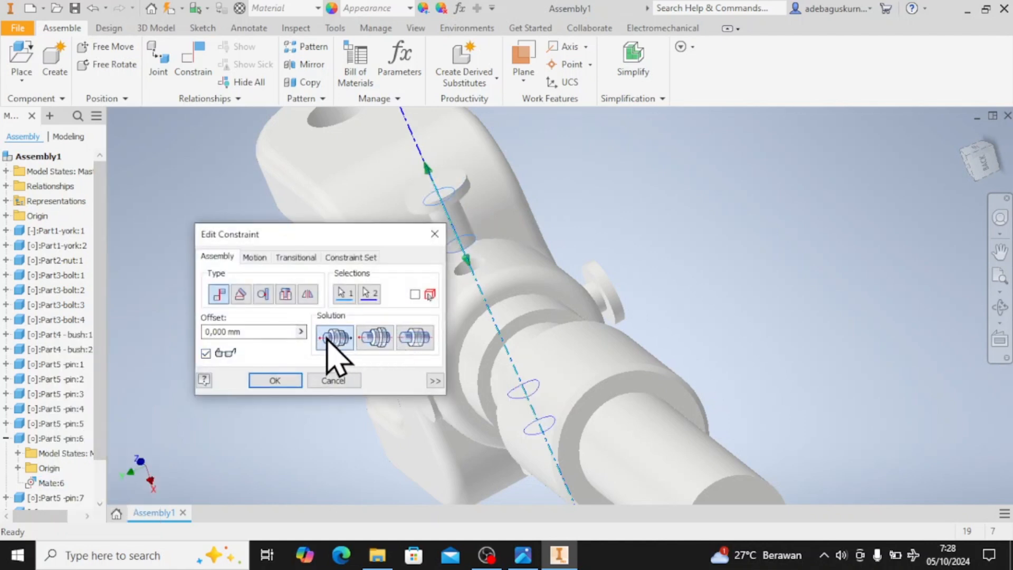
left_click(275, 380)
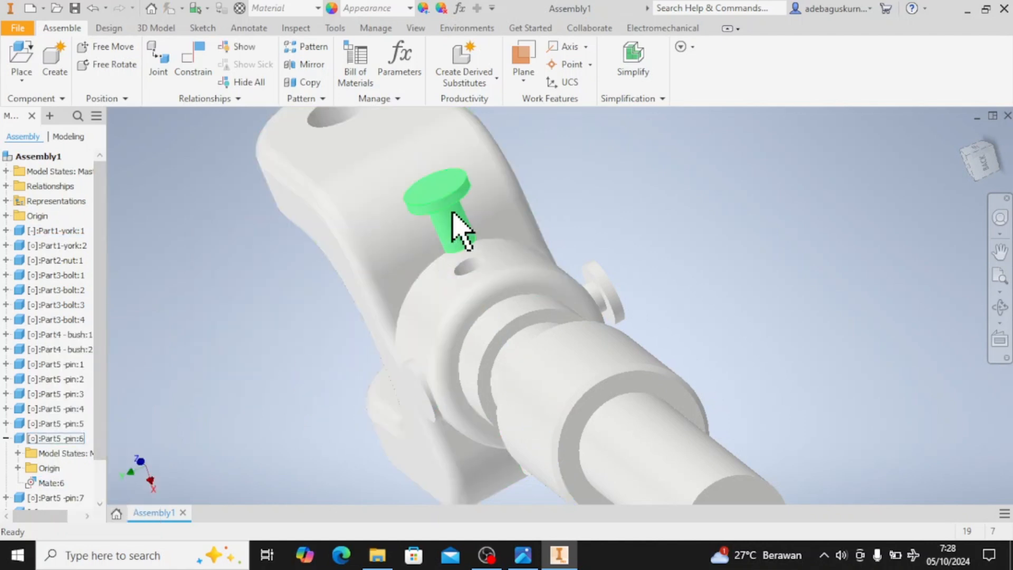
- Slide the loose pins along their axes into the side holes around the york's hub
left_click_drag(452, 227, 481, 323)
left_click_drag(620, 297, 606, 294)
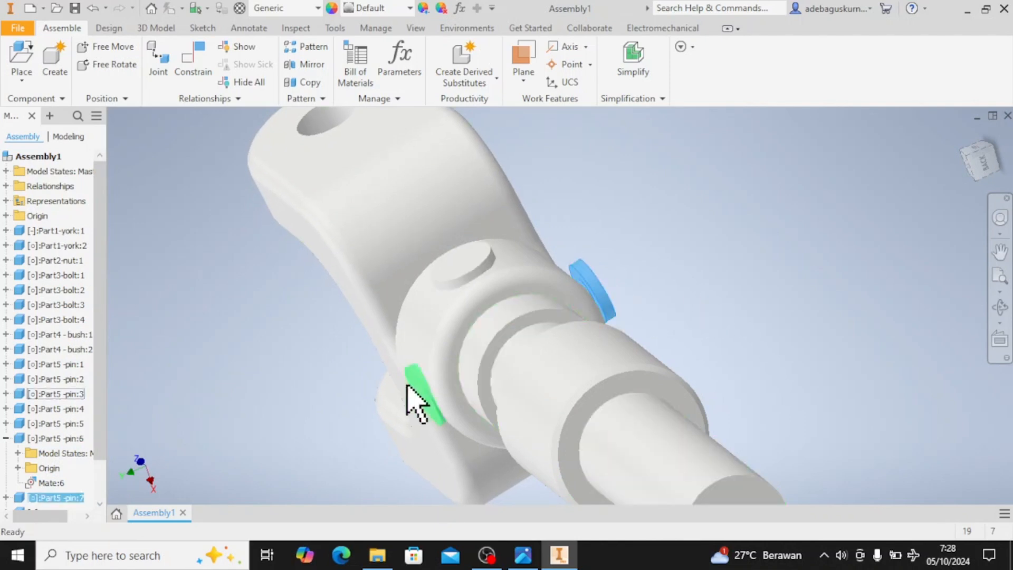
left_click_drag(421, 404, 417, 410)
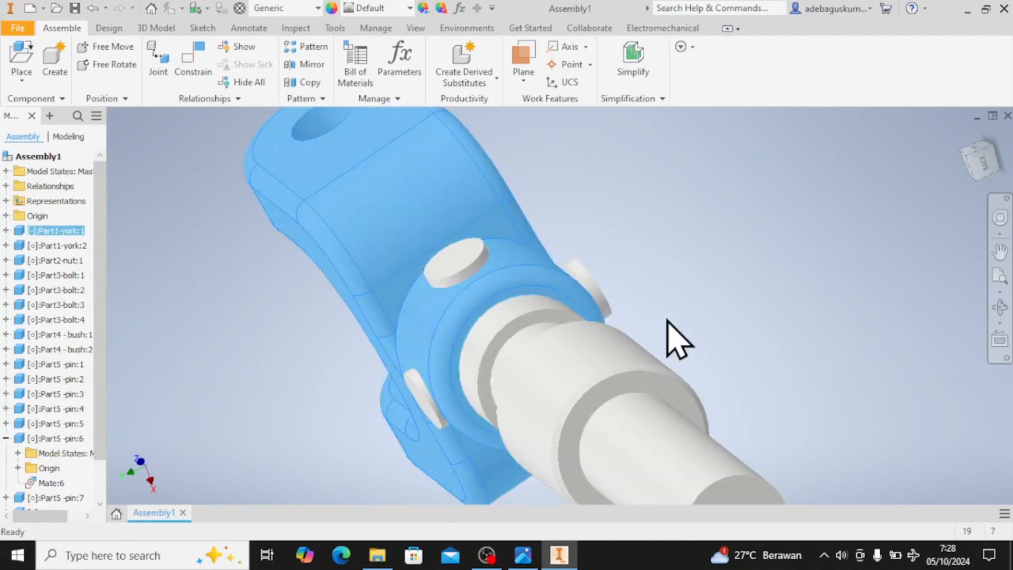
left_click(674, 333)
- Check the reference drawing for how the bolts fit the york
left_click_drag(987, 165, 977, 139)
left_click_drag(640, 349, 641, 323)
scroll(710, 364, "down", 5)
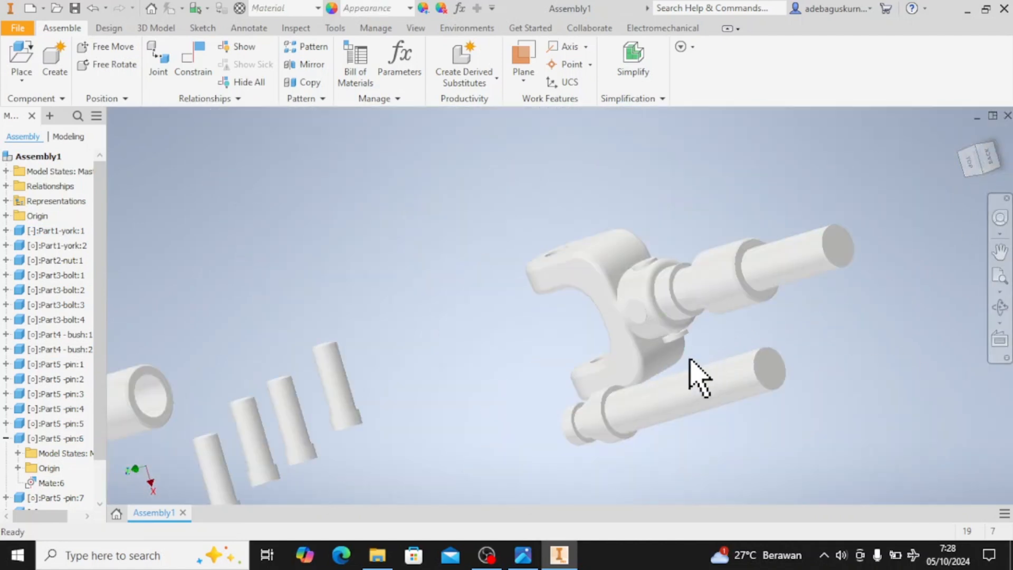
left_click(525, 555)
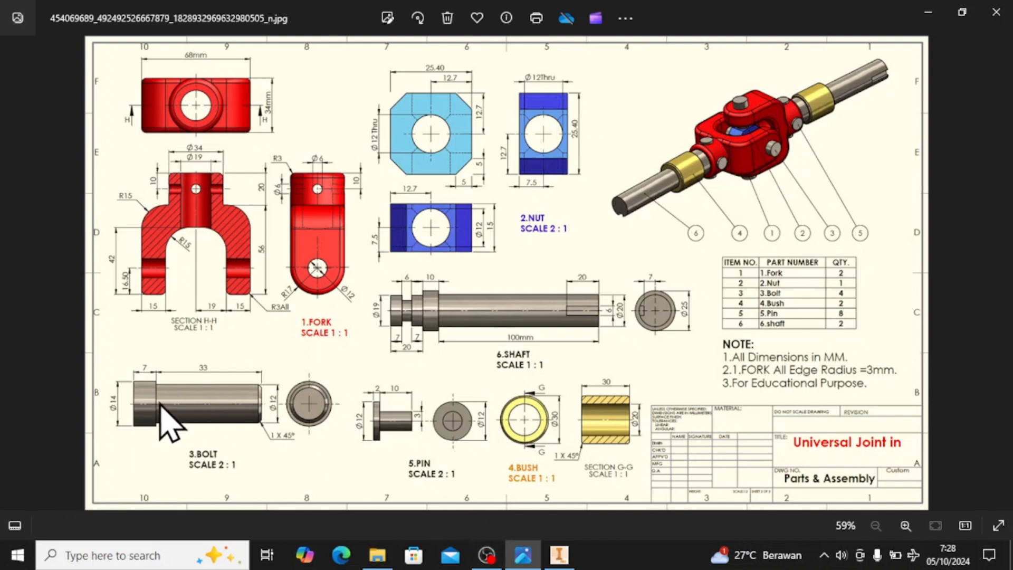
left_click(559, 554)
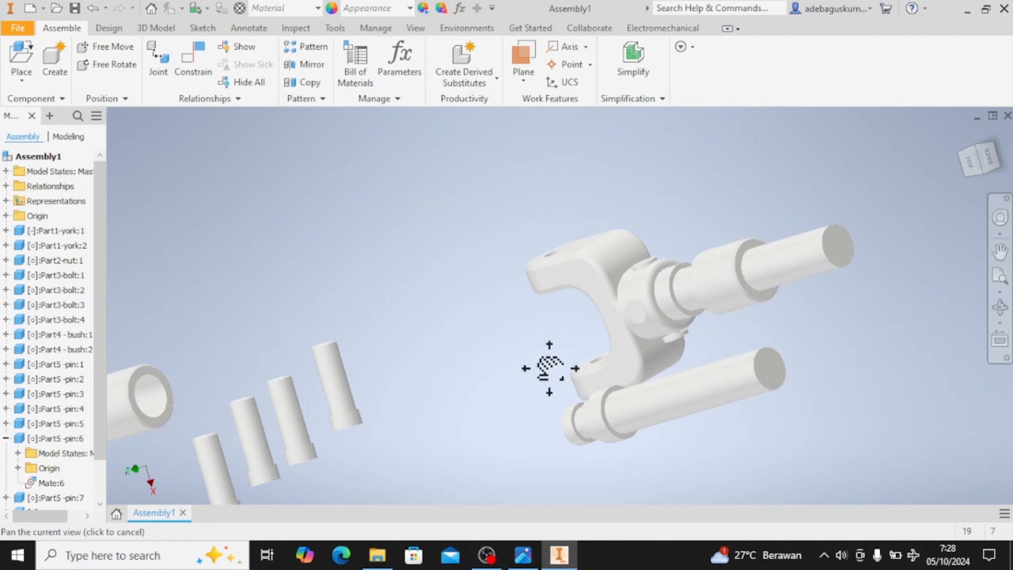
- Mate Part3-bolt:4's axis to the york's arm hole with 0 mm offset and the Opposed solution
middle_click_drag(549, 362, 694, 210, "shift")
middle_click_drag(595, 321, 486, 381, "shift")
middle_click_drag(520, 306, 453, 407)
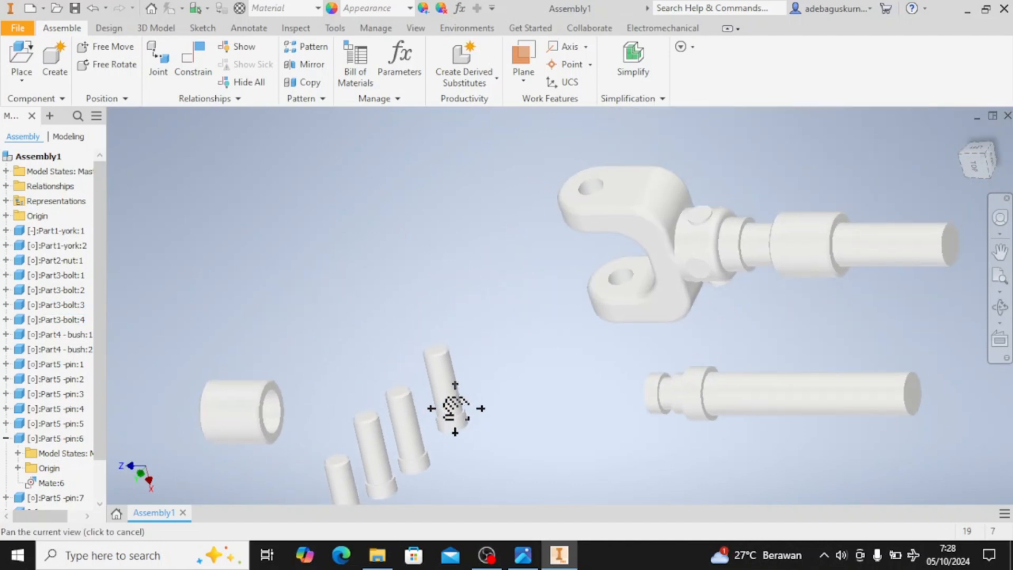
left_click(201, 85)
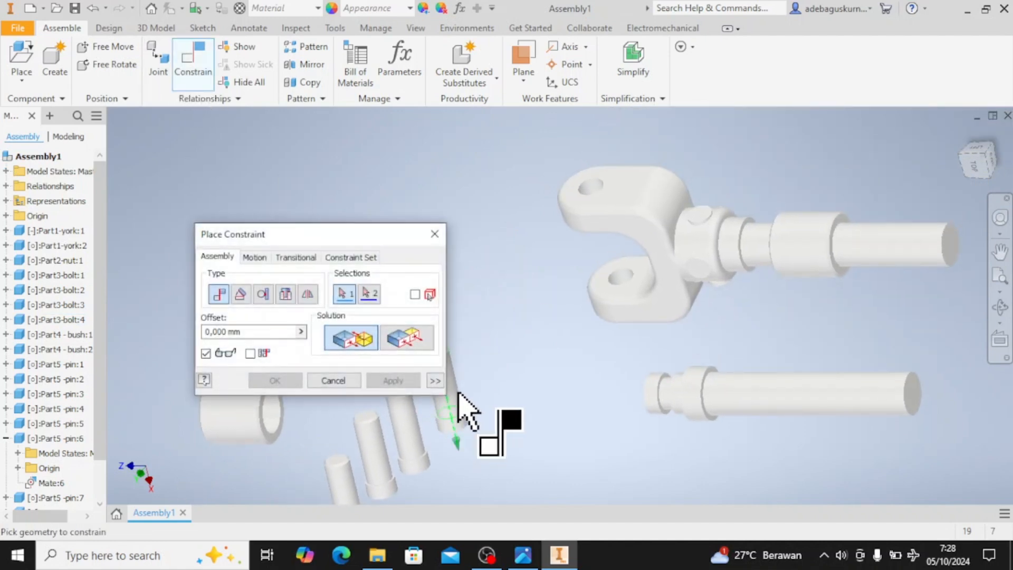
scroll(609, 198, "up", 5)
left_click(568, 183)
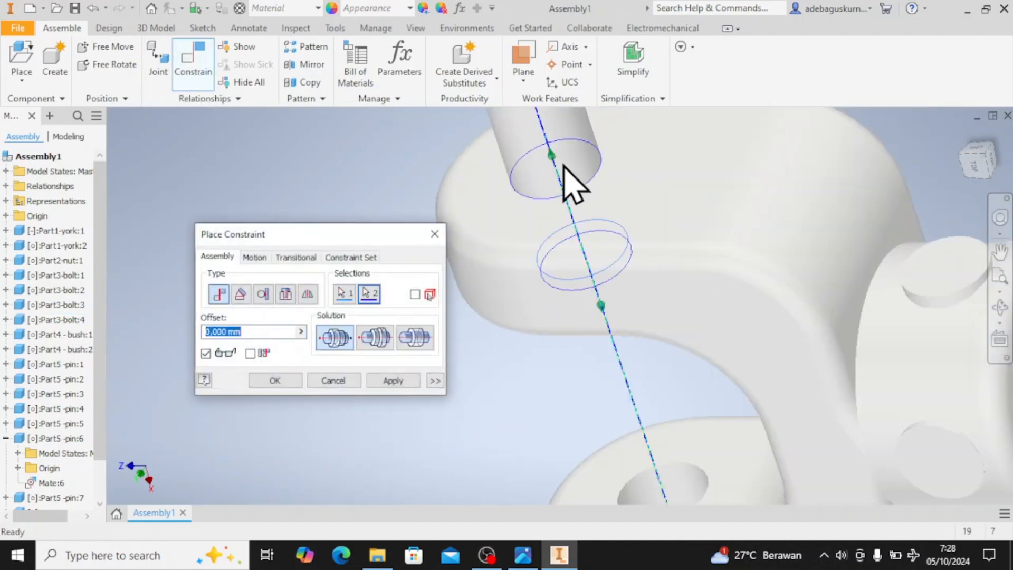
scroll(596, 243, "down", 5)
scroll(624, 323, "up", 5)
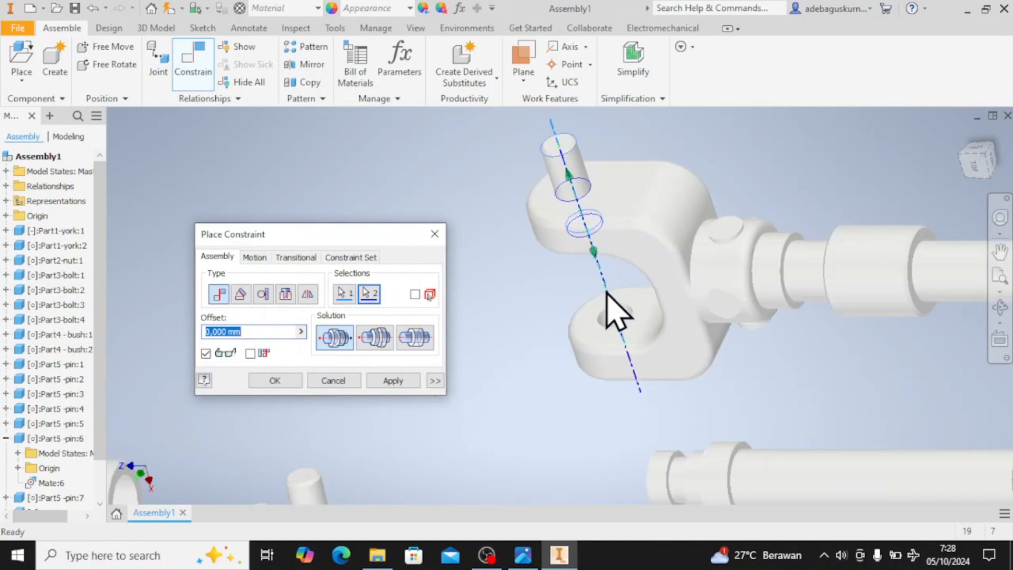
left_click(390, 380)
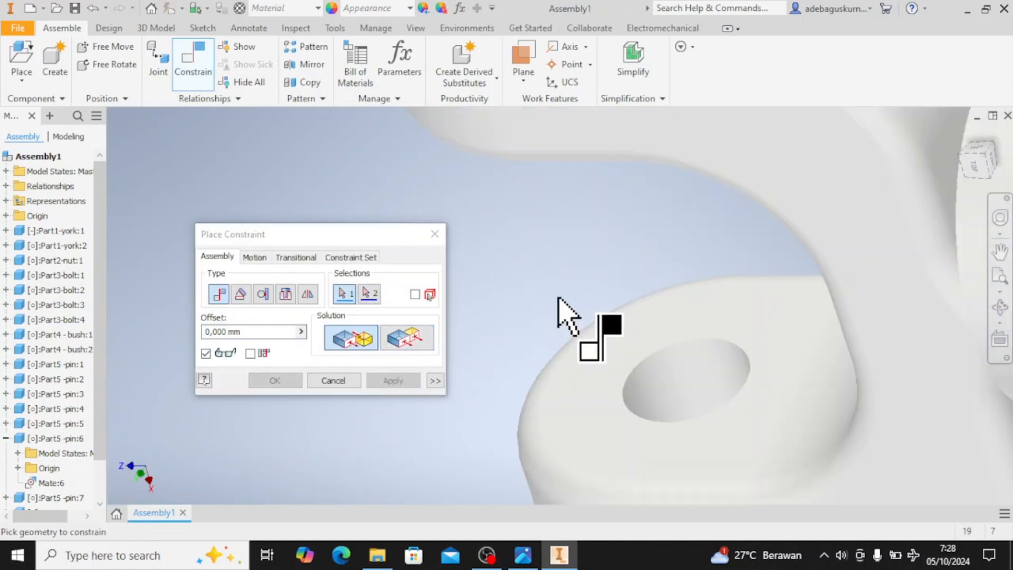
scroll(580, 322, "down", 5)
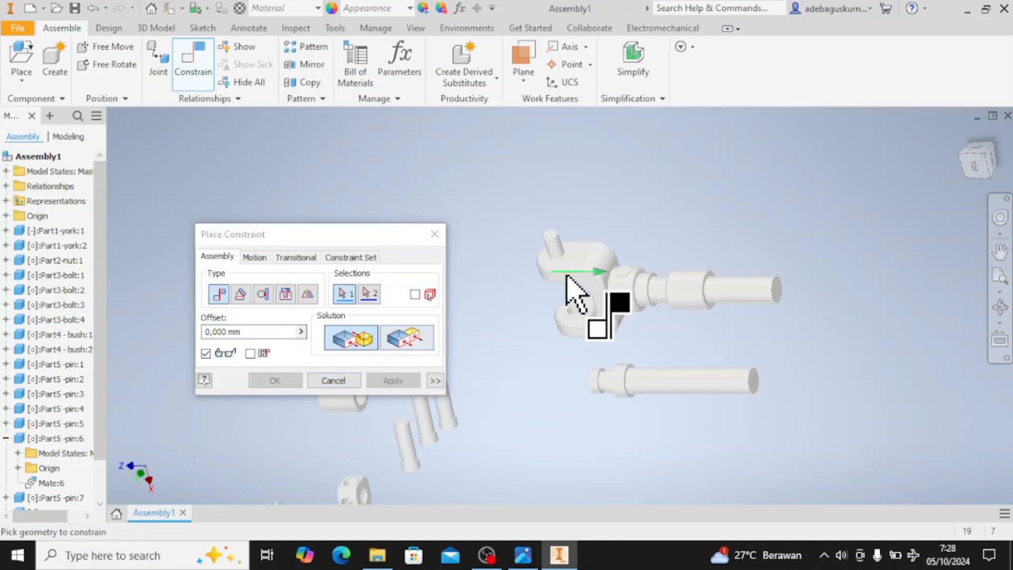
left_click(346, 385)
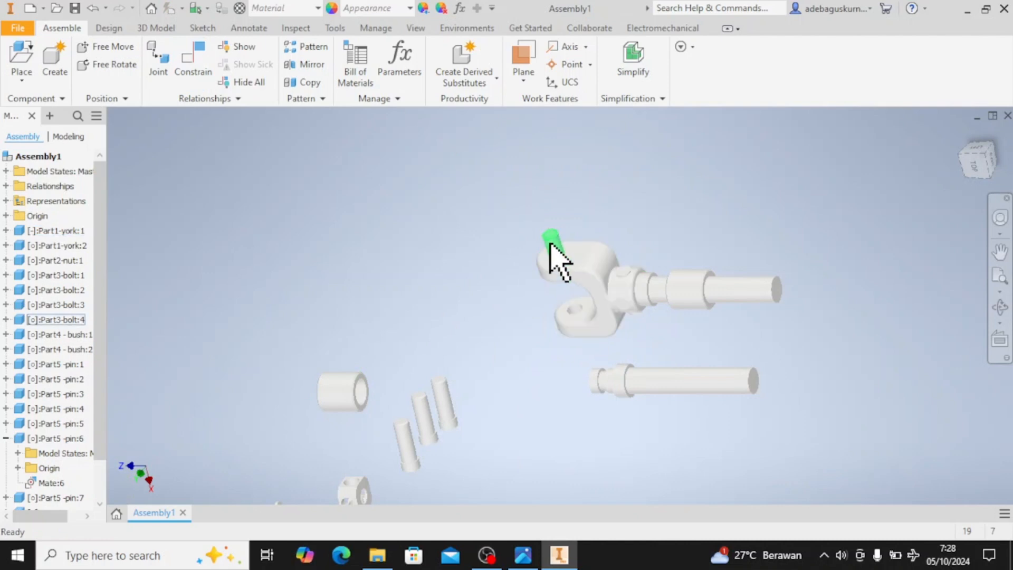
- Slide Part3-bolt:4 through to the york's lower arm and mate its head shoulder to that arm's outer face with 0 mm offset
left_click_drag(549, 255, 640, 377)
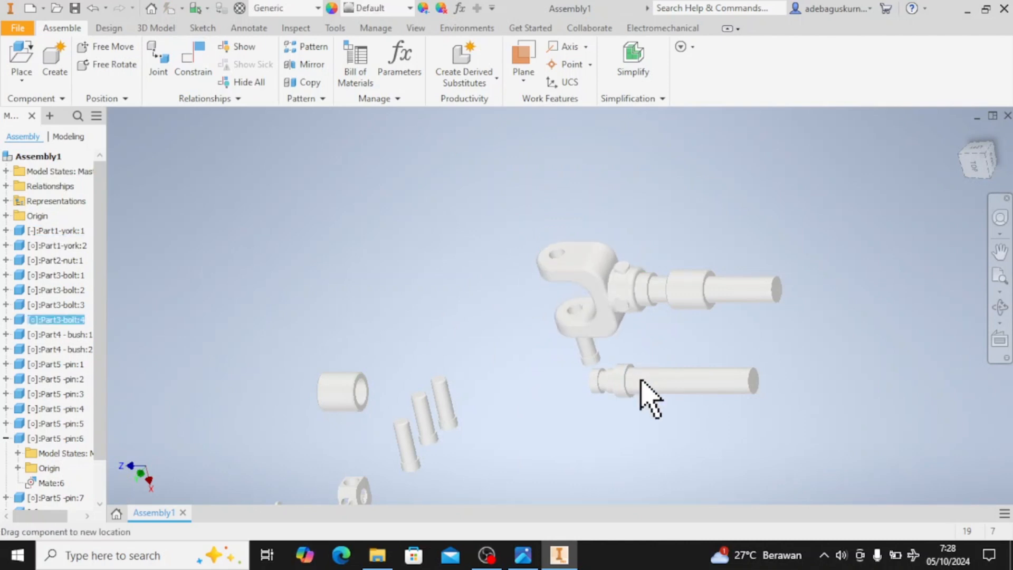
scroll(586, 373, "down", 5)
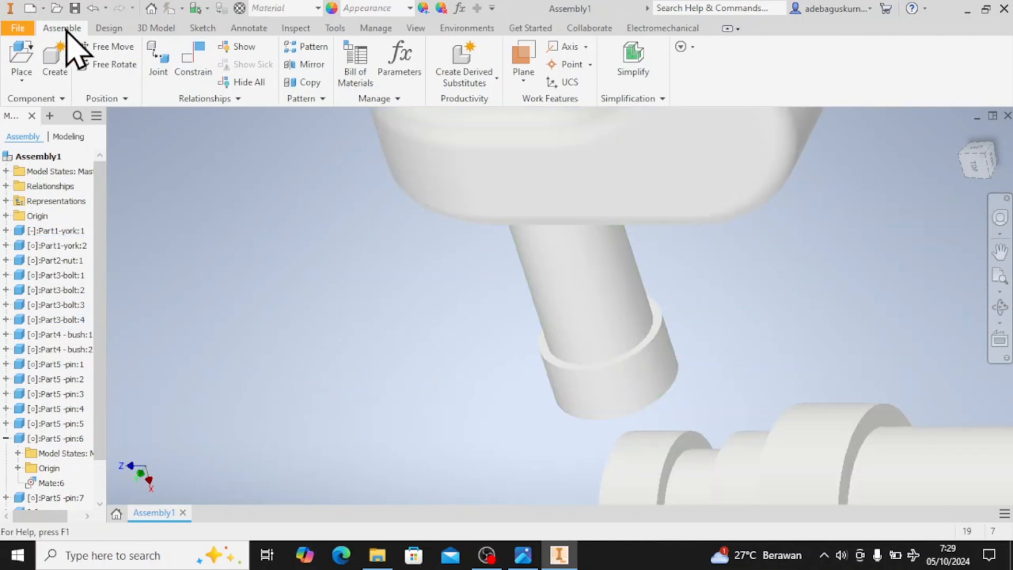
left_click(191, 62)
scroll(655, 353, "down", 3)
left_click(642, 330)
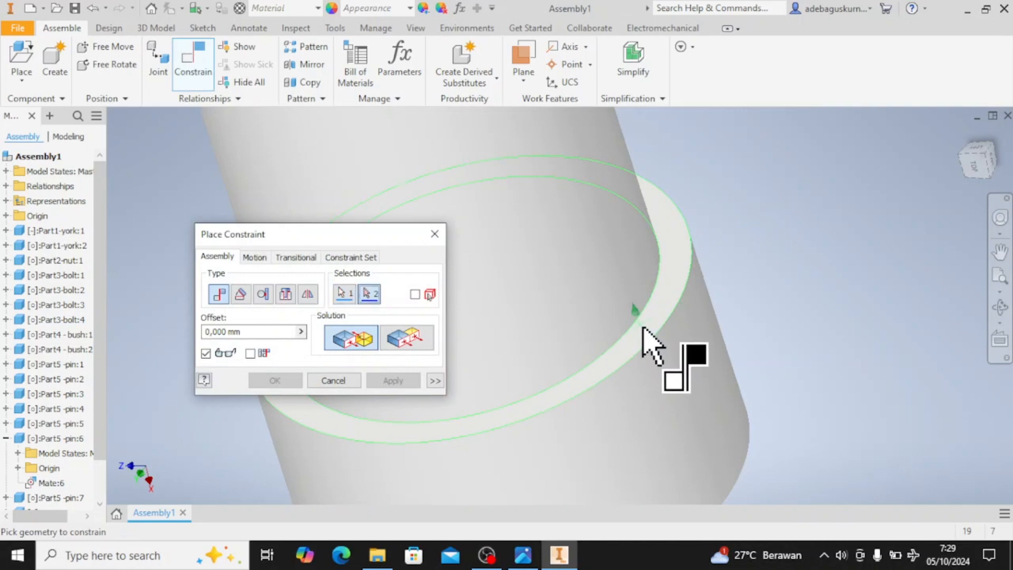
scroll(649, 335, "up", 3)
middle_click_drag(678, 351, 651, 267, "shift")
left_click(672, 161)
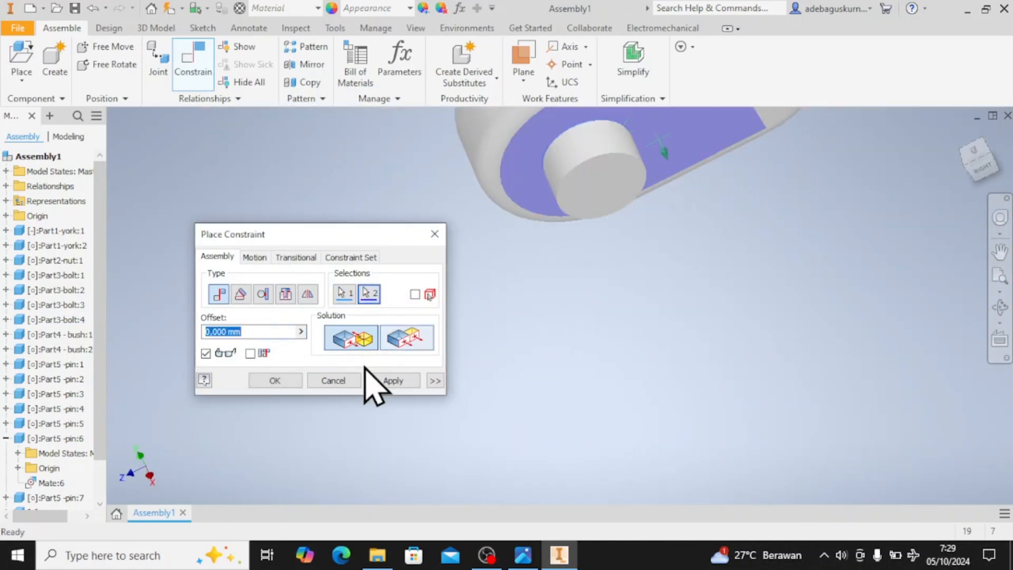
left_click(393, 381)
left_click(349, 380)
- Mate Part3-bolt:2's axis to the hole in the york's upper arm with 0 mm offset and the Aligned solution
scroll(449, 380, "up", 3)
mouse_move(480, 380)
middle_mouse_down("shift")
mouse_move(472, 361)
mouse_move(482, 389)
middle_mouse_up("shift")
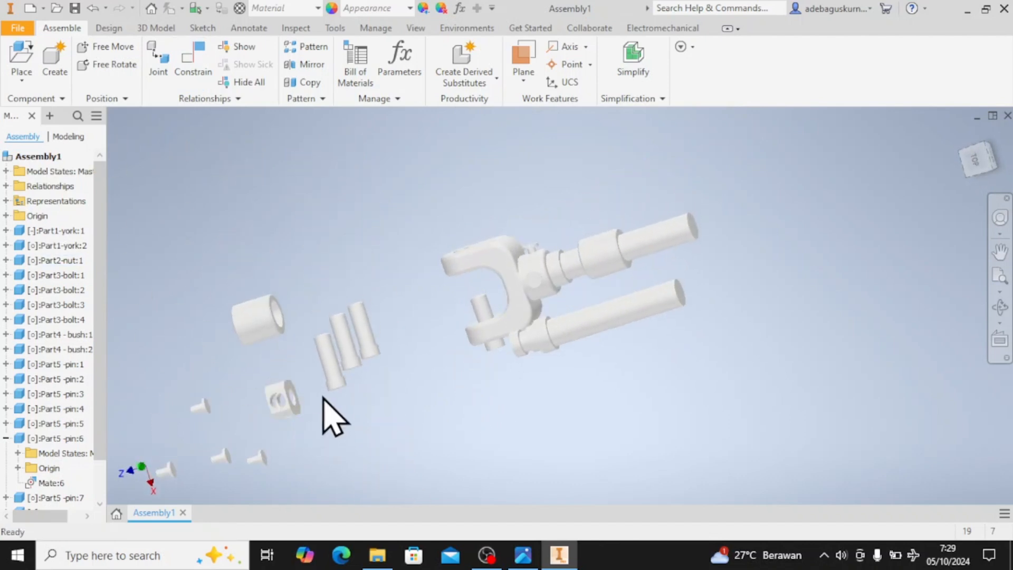
left_click(193, 60)
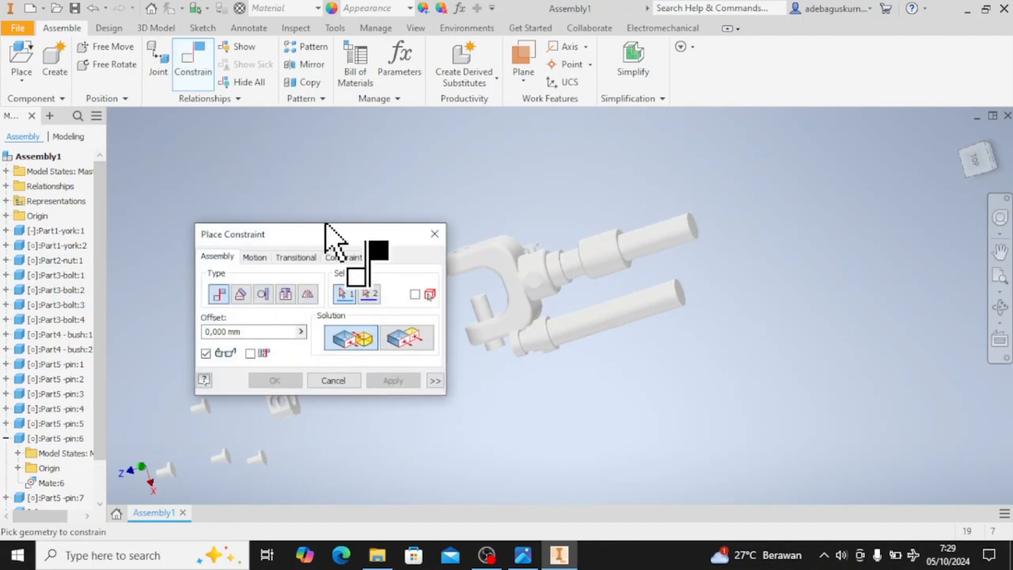
left_click_drag(325, 224, 689, 282)
left_click(332, 375)
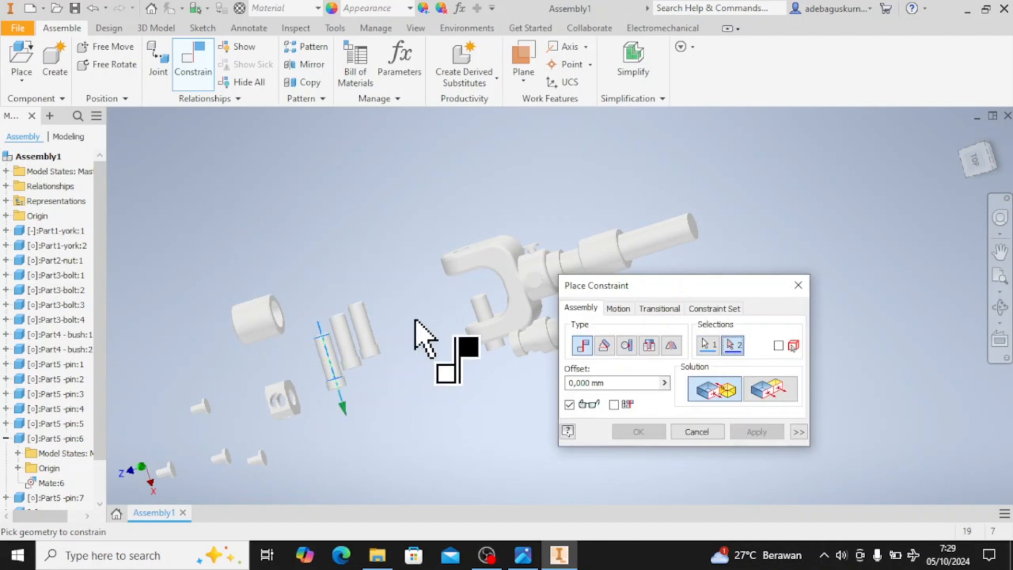
scroll(423, 332, "up", 6)
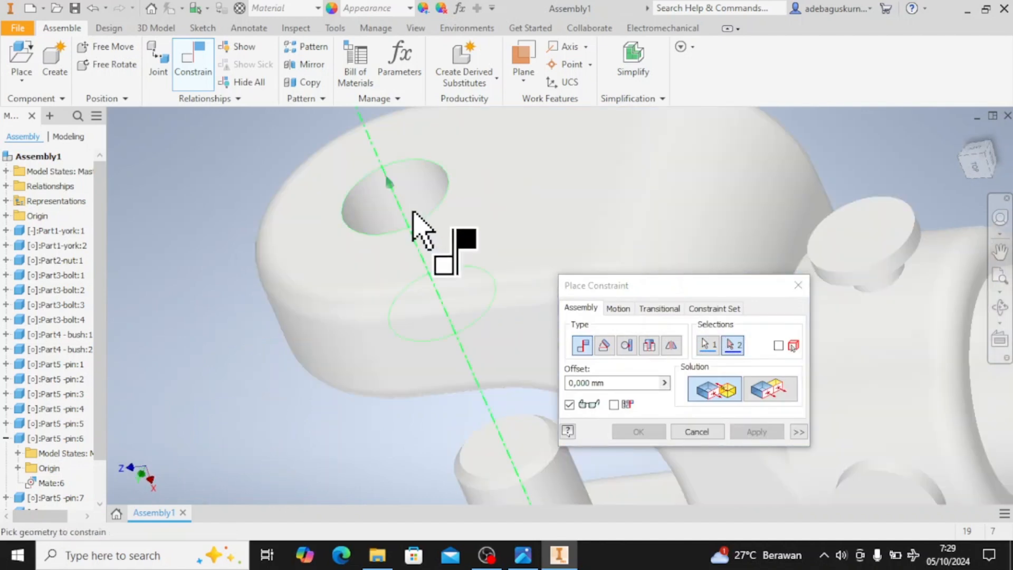
left_click(420, 228)
left_click(744, 390)
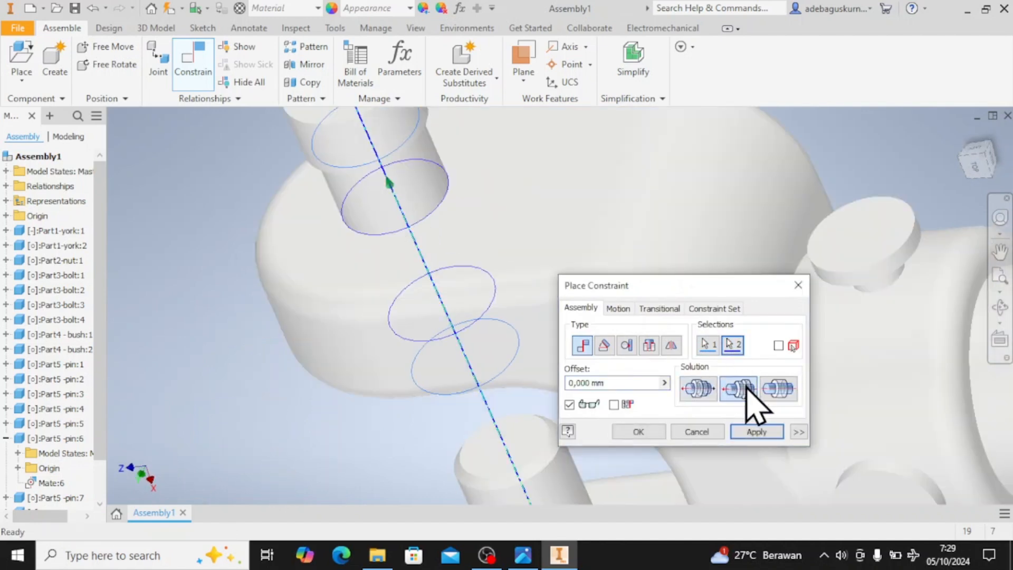
left_click(757, 432)
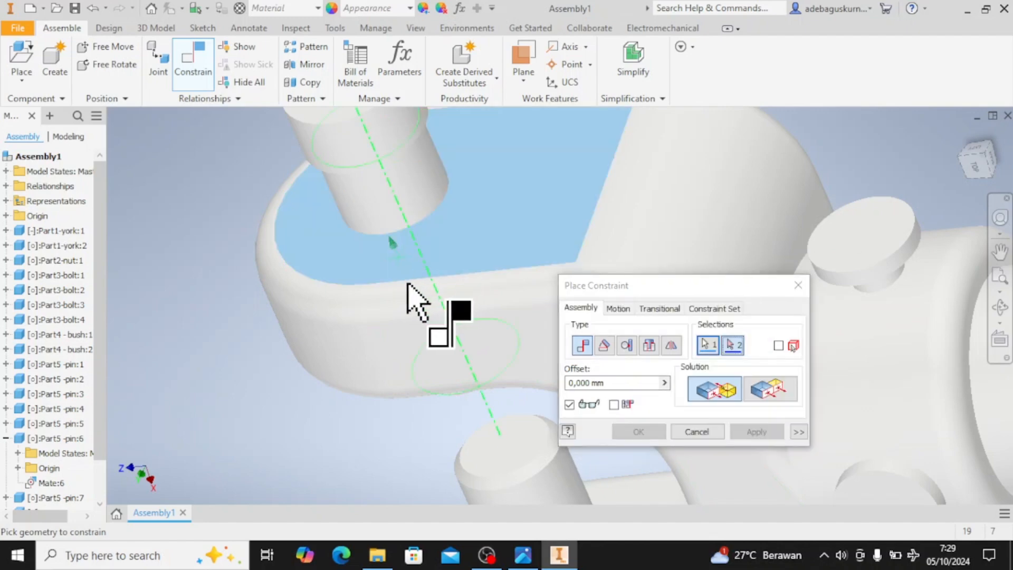
- Mate the shoulder under Part3-bolt:2's head to the outer face of the york's upper arm with 0 mm offset
middle_click_drag(407, 301, 401, 274, "shift")
middle_click_drag(401, 275, 389, 343)
scroll(334, 238, "up", 4)
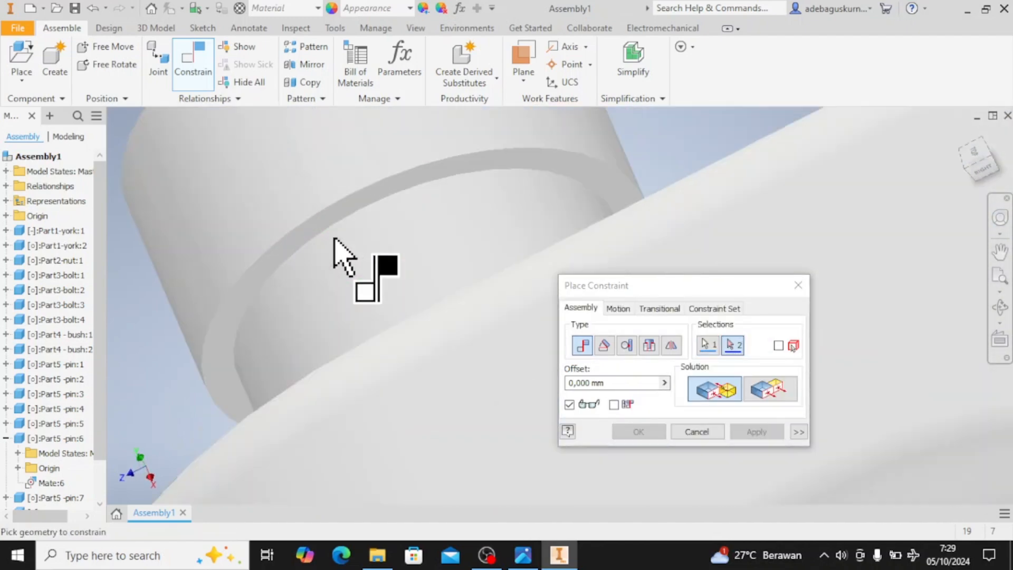
left_click(343, 205)
left_click(760, 432)
left_click(715, 434)
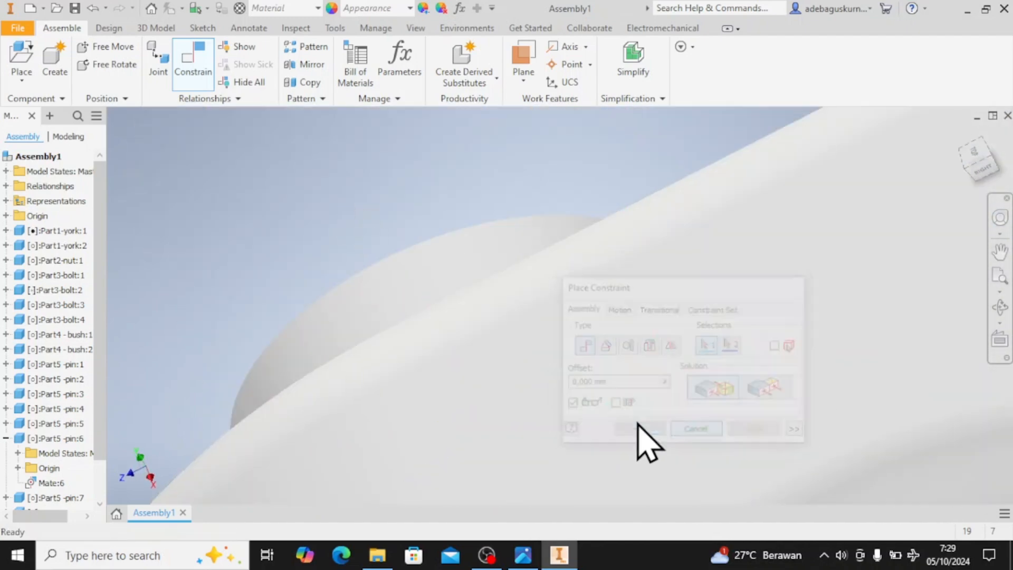
- Move the nut away from the loose parts towards the york's fork
scroll(549, 412, "down", 3)
scroll(542, 404, "down", 3)
middle_click_drag(572, 414, 596, 328, "shift")
scroll(586, 454, "down", 4)
scroll(583, 403, "up", 5)
middle_click_drag(583, 402, 575, 254)
left_click_drag(264, 468, 633, 237)
left_click(634, 237)
middle_click_drag(633, 237, 530, 390)
- Check the nut's place in the reference drawing and reposition Part2-nut:1 in the open space between the loose bolts and the york
left_click(523, 556)
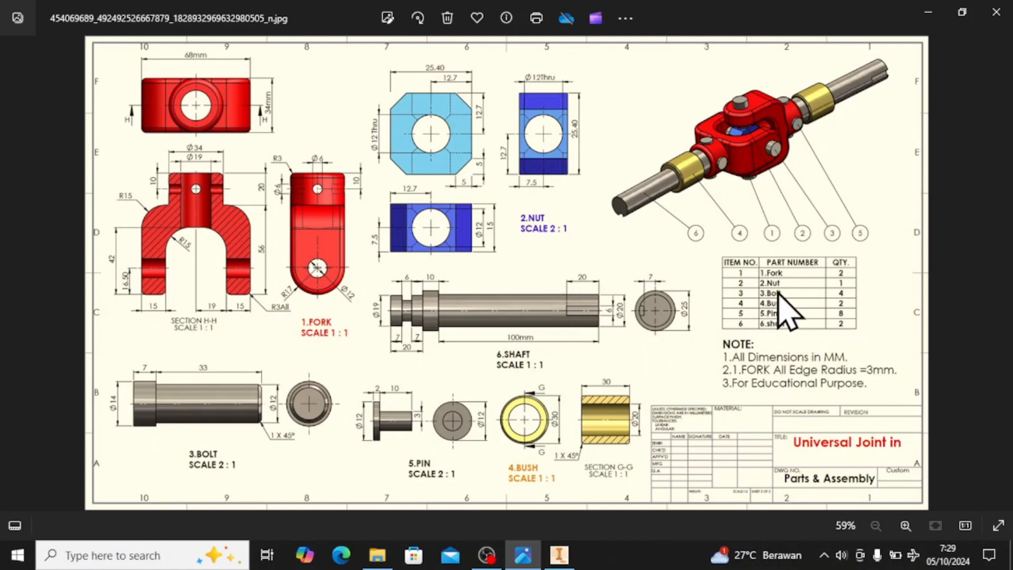
left_click(560, 556)
middle_click_drag(534, 389, 509, 470)
left_click_drag(520, 448, 666, 283)
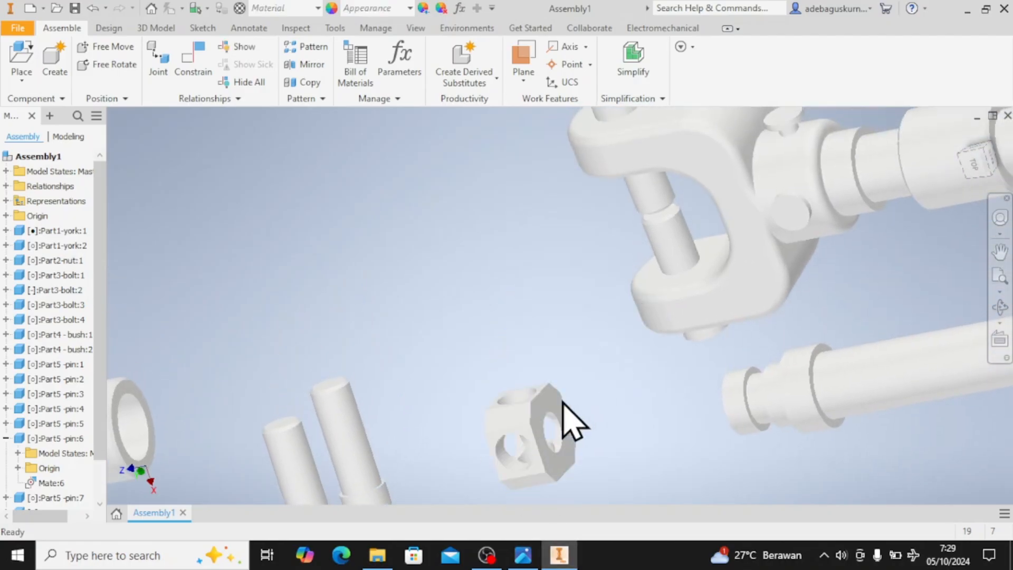
left_click_drag(562, 404, 497, 418)
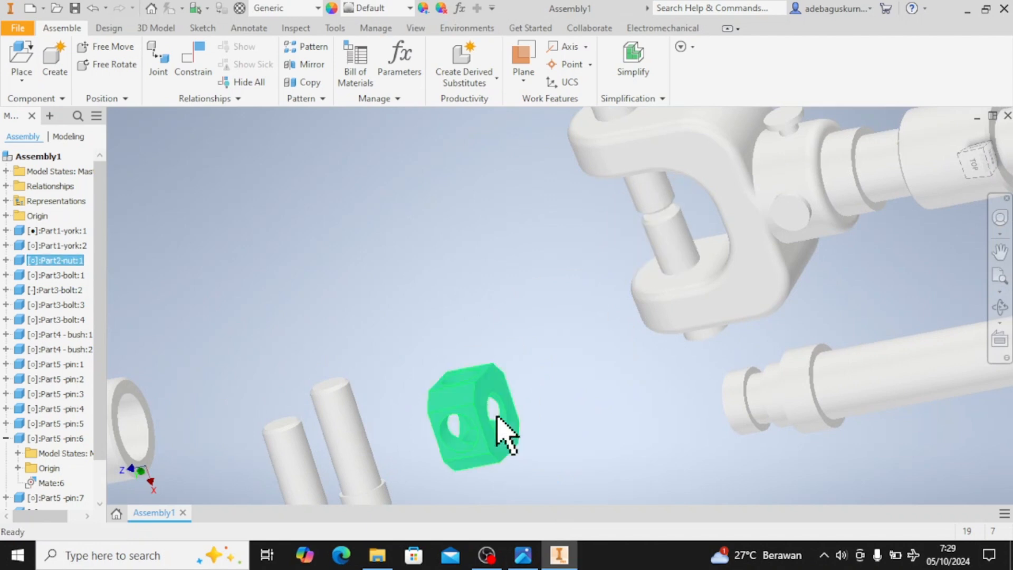
left_click(549, 460)
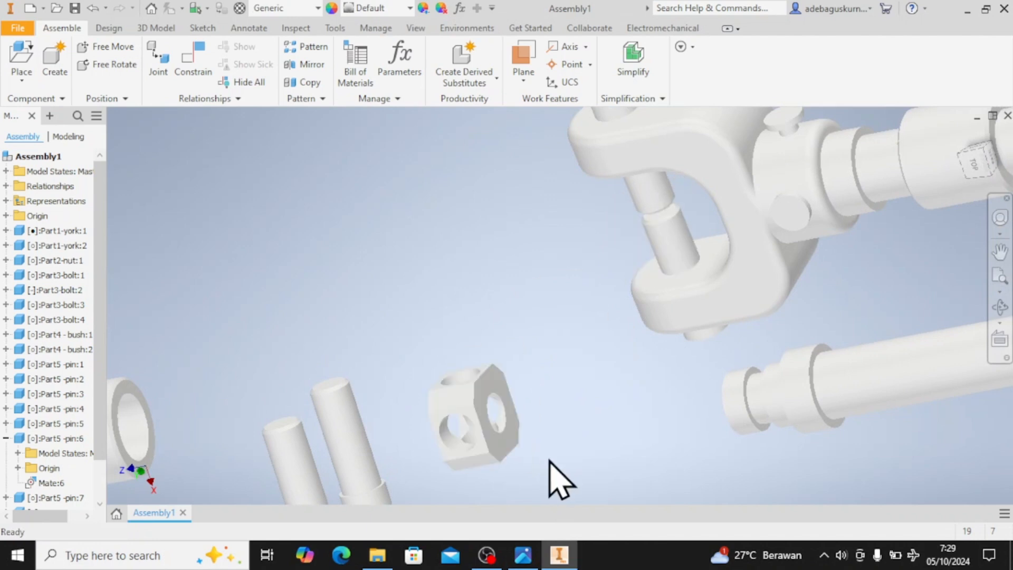
- Mate the nut's through-hole axis to the bolt axis in the york with 0 mm offset and move the nut midway between the arms
left_click(193, 69)
scroll(472, 390, "down", 5)
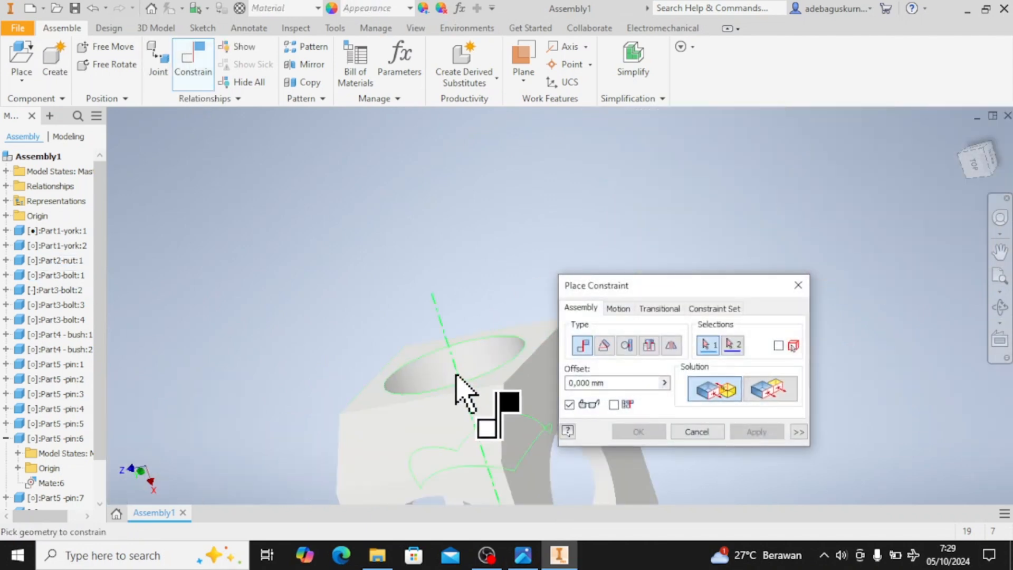
left_click(457, 376)
scroll(463, 391, "up", 6)
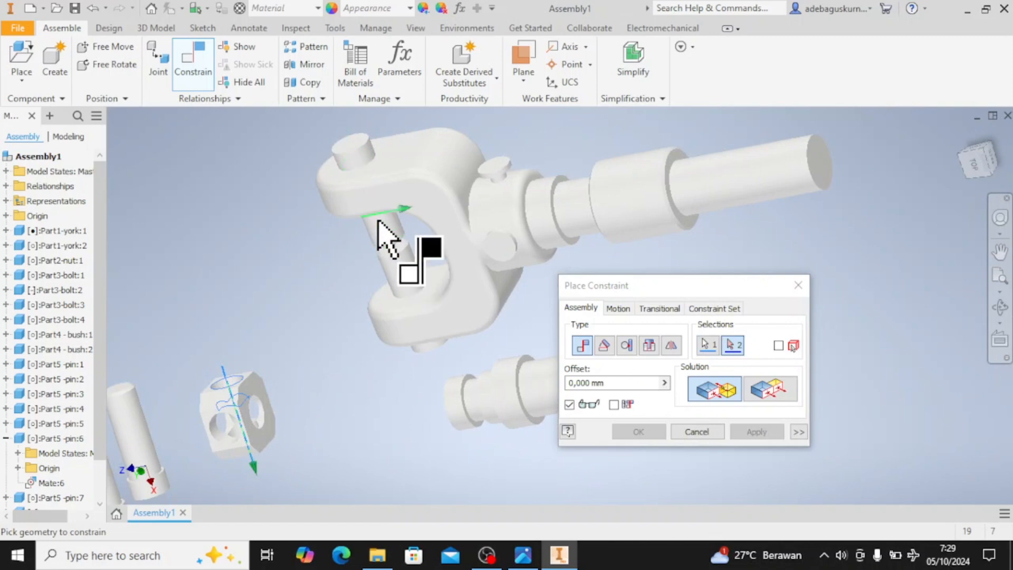
left_click(379, 248)
left_click(763, 429)
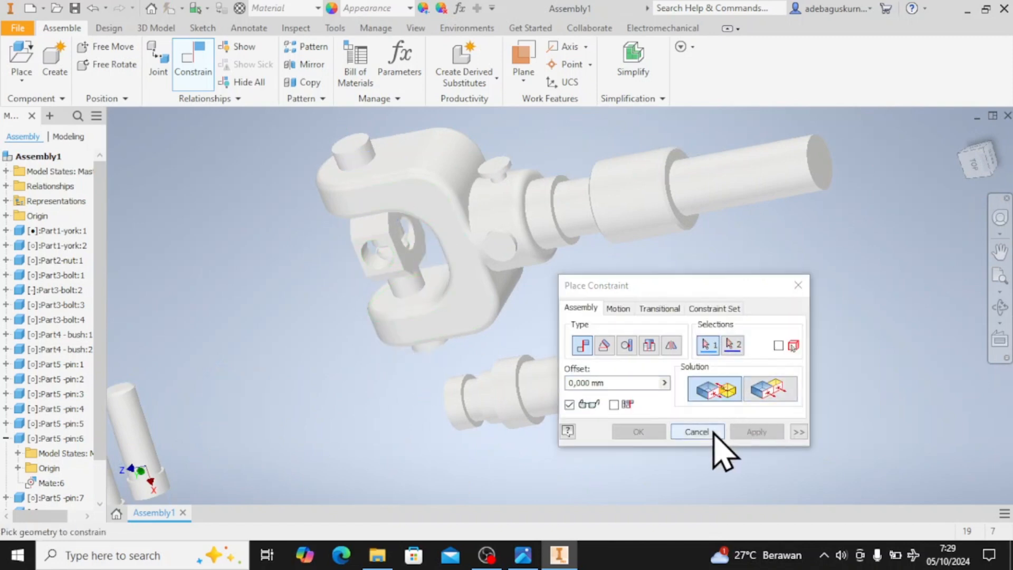
left_click(697, 432)
left_click_drag(409, 303, 391, 293)
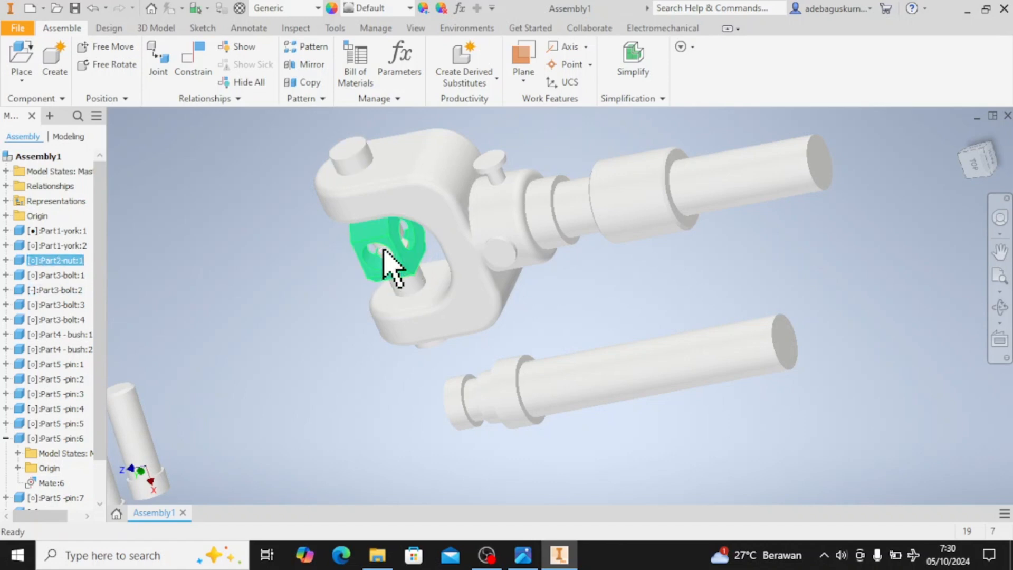
left_click_drag(384, 250, 415, 252)
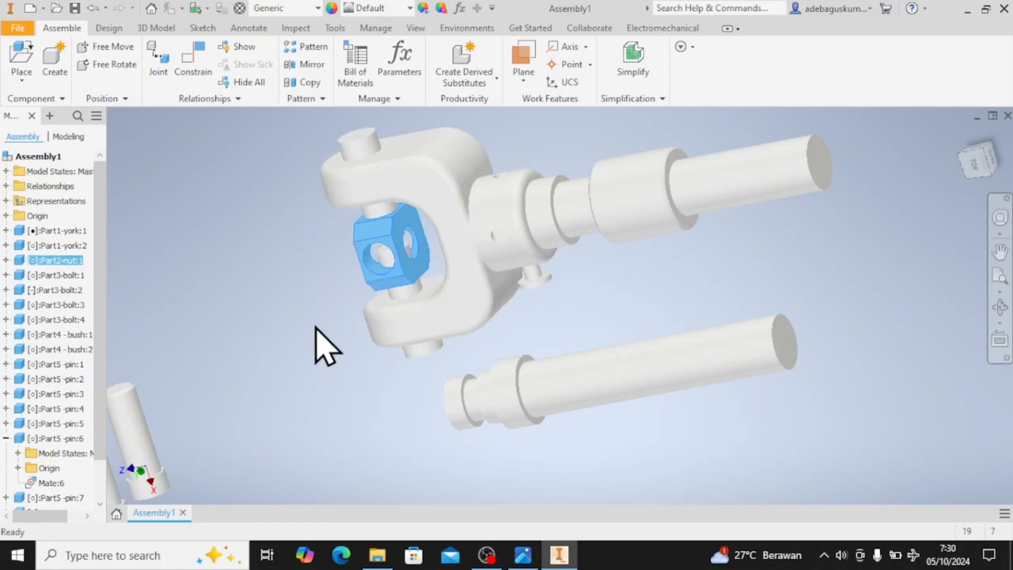
- Select the nut's upper face and the inner face of the york's upper arm as a mate constraint pair
middle_click_drag(331, 324, 427, 317, "shift")
scroll(384, 253, "up", 3)
scroll(384, 254, "down", 5)
middle_click_drag(382, 257, 388, 381)
left_click(191, 49)
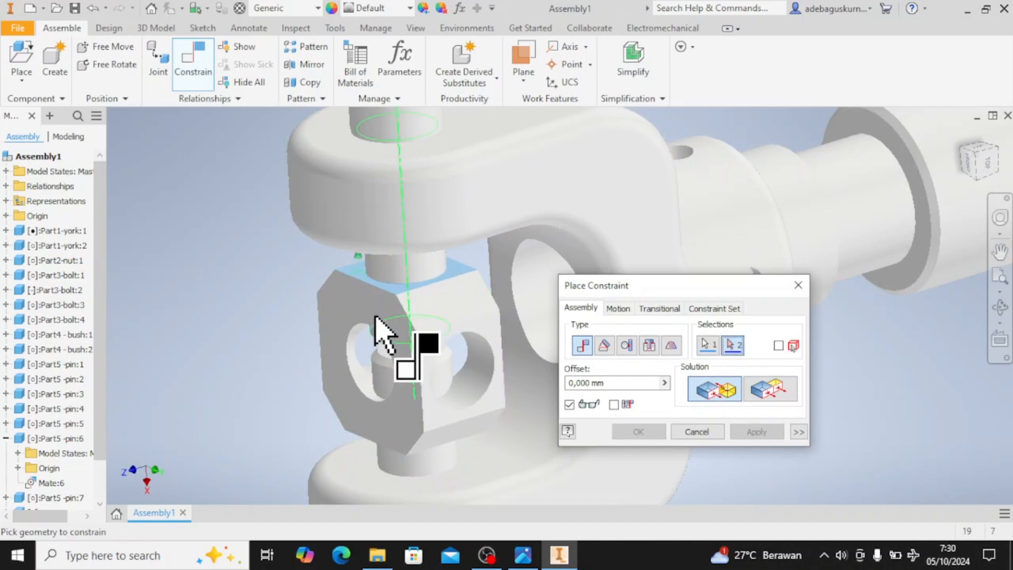
middle_click_drag(381, 333, 385, 294, "shift")
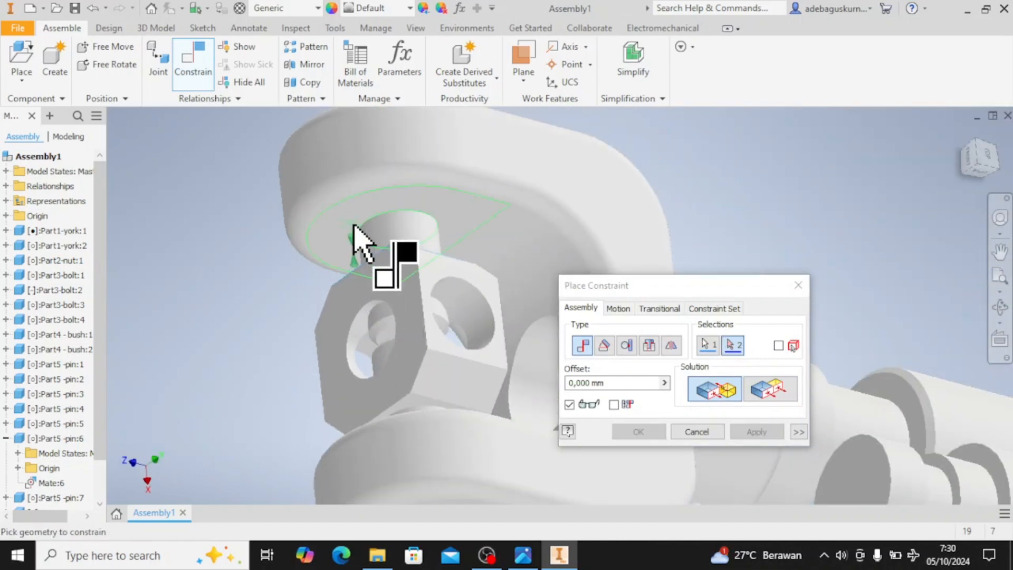
left_click(342, 248)
- Try offsets of 10 mm and 5 mm between the nut and the york's upper arm in a front view
left_click(964, 164)
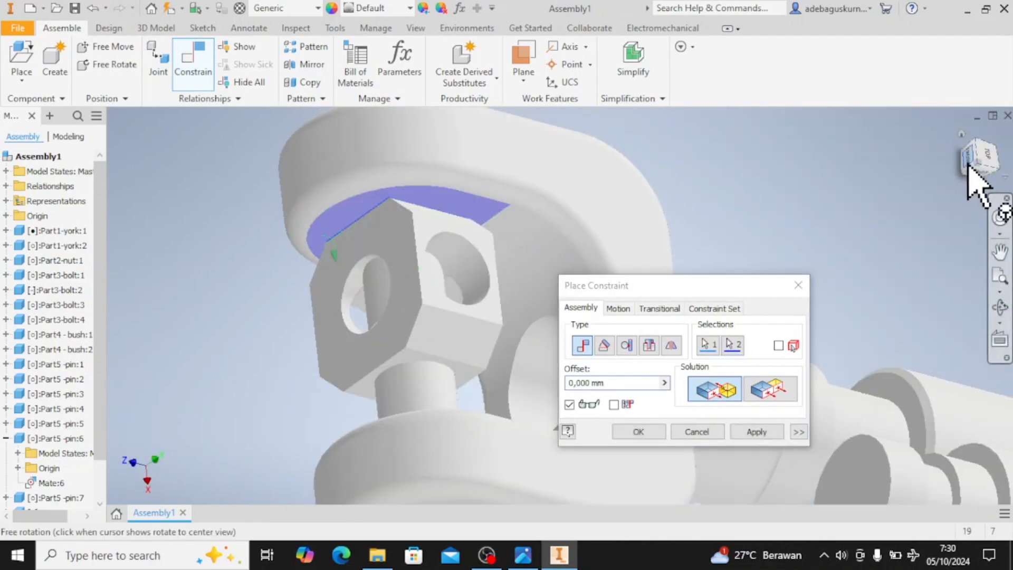
scroll(765, 176, "down", 4)
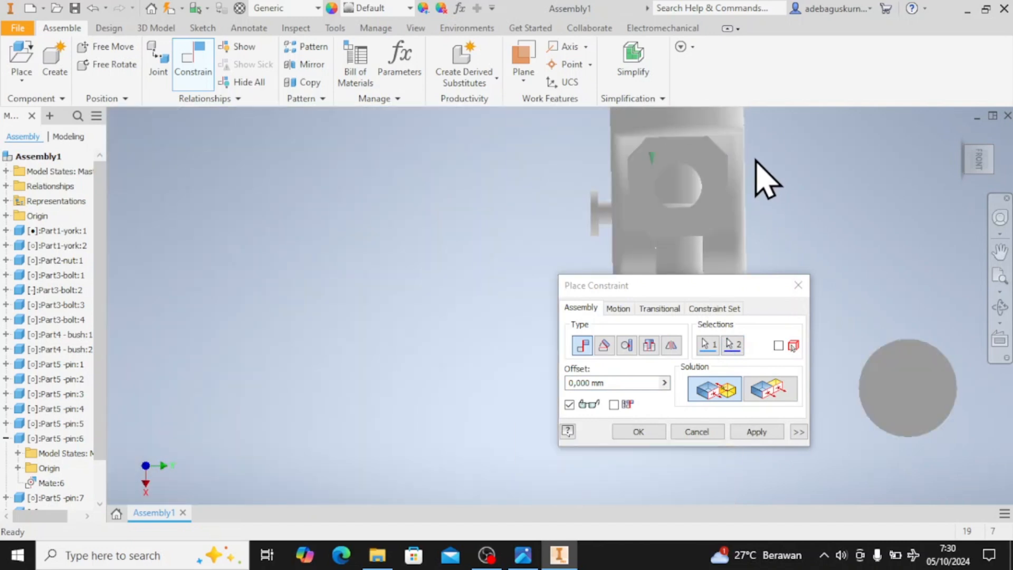
left_click_drag(680, 288, 418, 201)
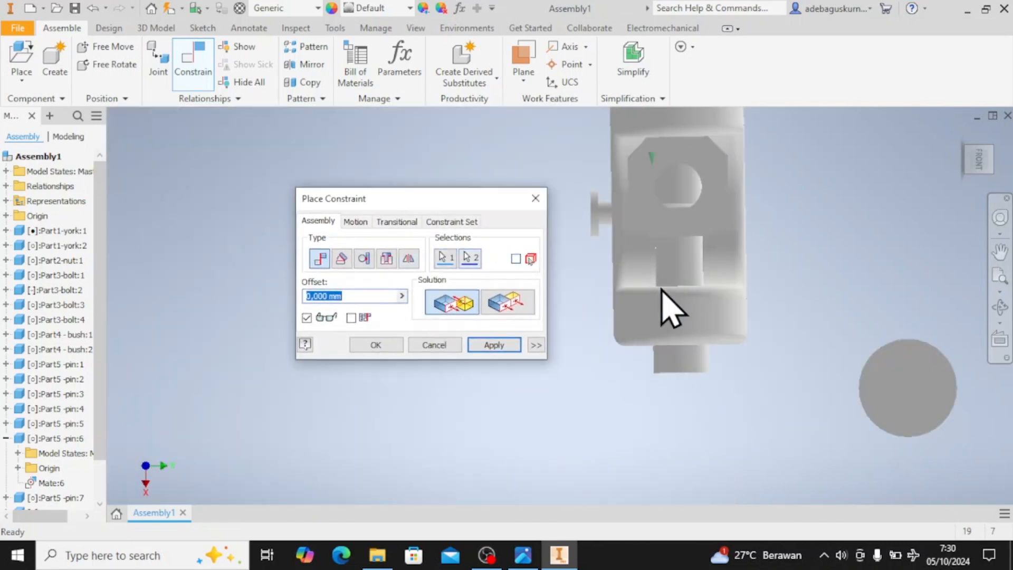
scroll(720, 291, "up", 5)
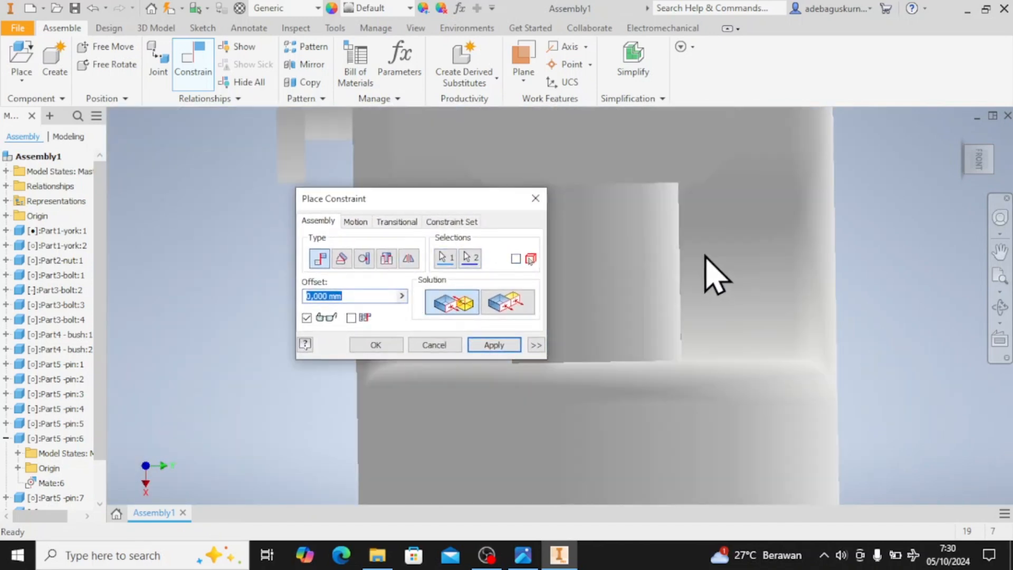
type("10")
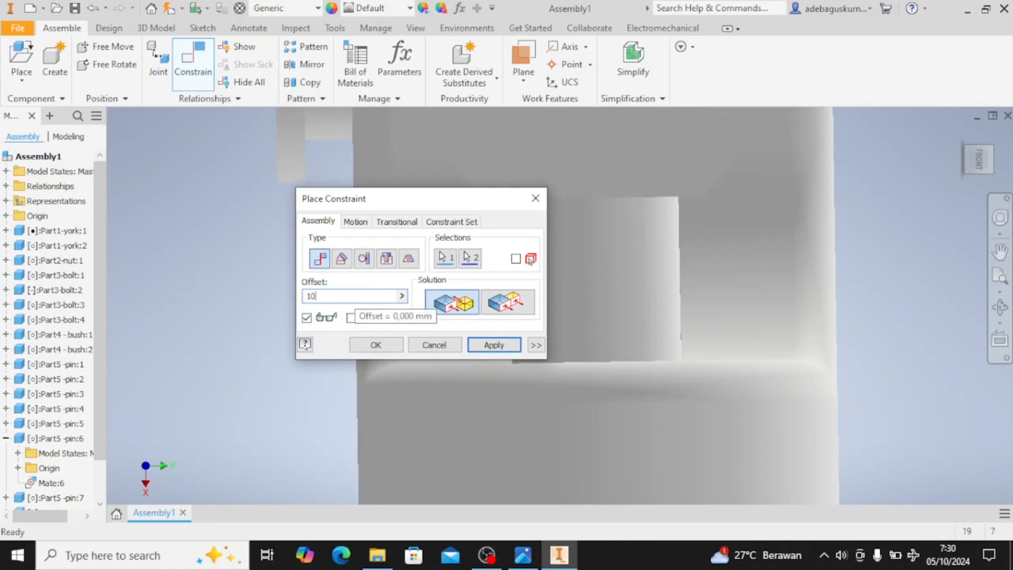
left_click(144, 296)
scroll(193, 265, "down", 5)
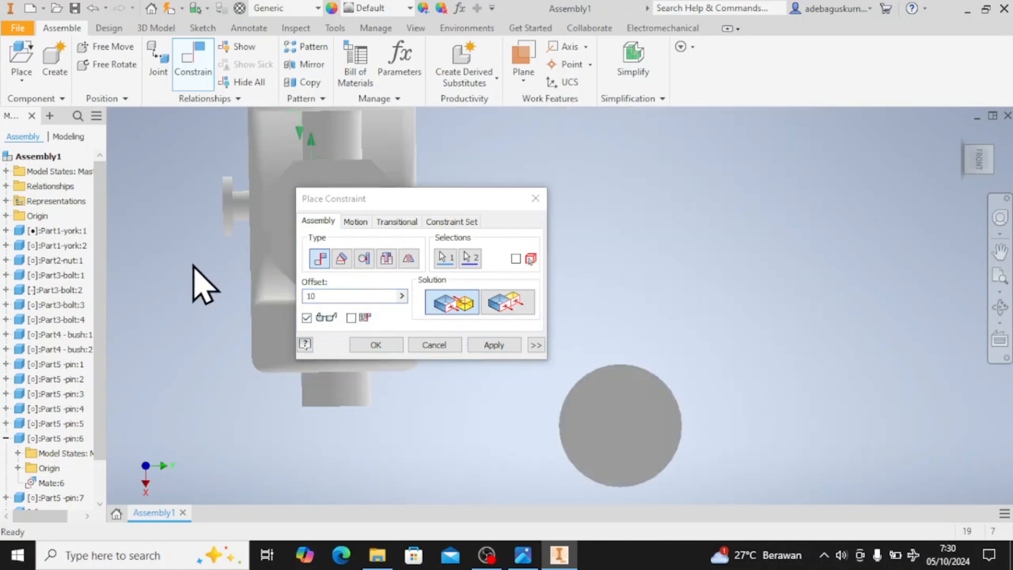
middle_click_drag(200, 238, 143, 242)
left_click_drag(359, 296, 257, 296)
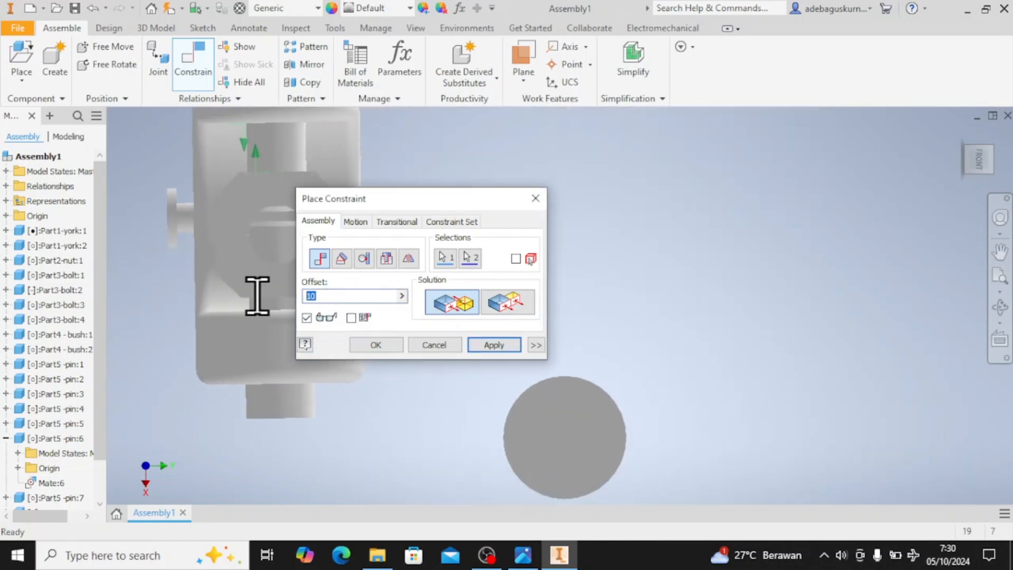
left_click(666, 238)
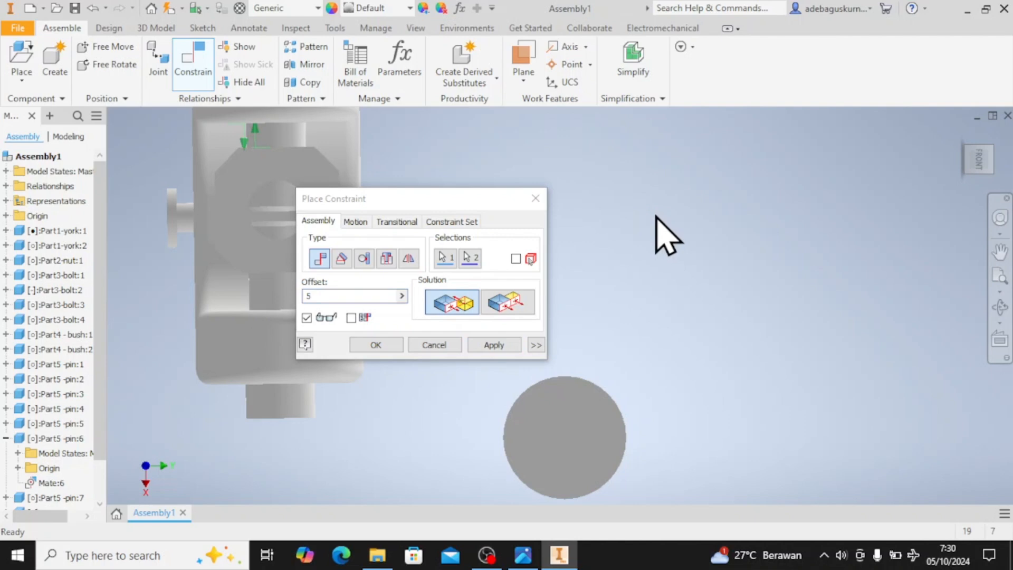
- Set the mate offset between the nut and the york's upper arm to 6 mm and apply the constraint
left_click_drag(337, 296, 259, 295)
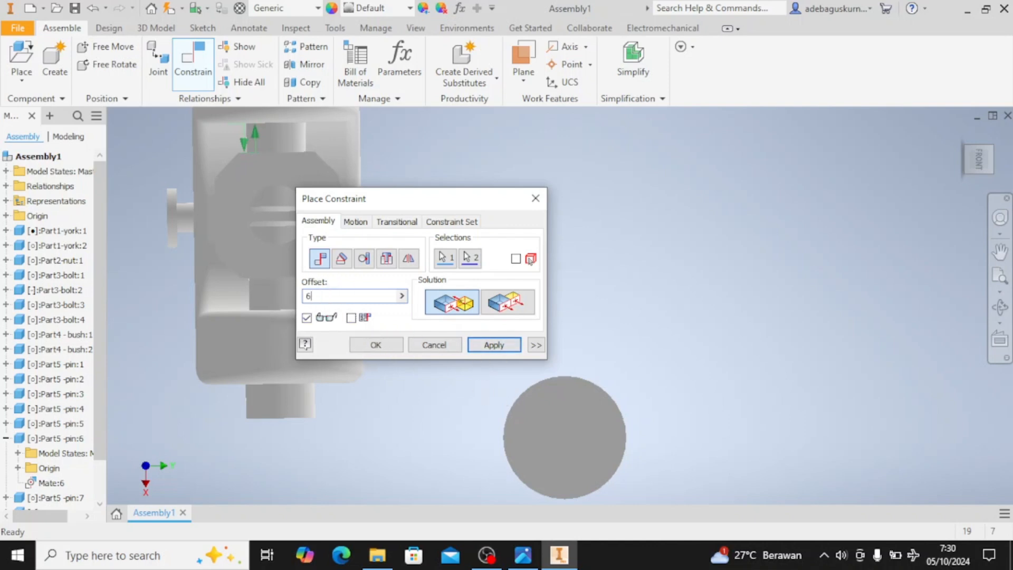
left_click(485, 350)
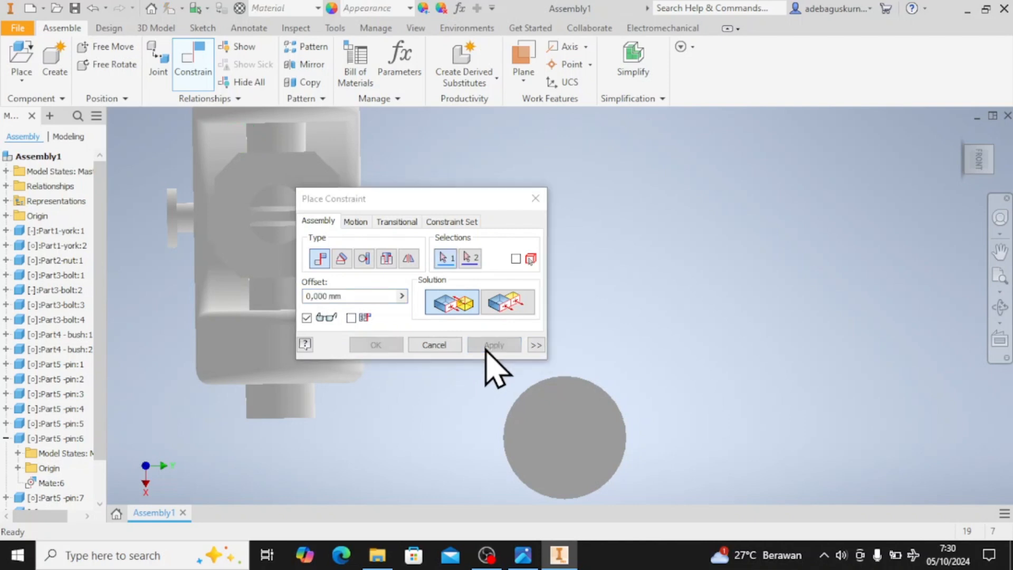
left_click(434, 346)
- Examine the york and shaft assembly from several sides and compare the shaft's free end with the reference drawing
middle_click_drag(410, 305, 342, 328, "shift")
scroll(354, 340, "down", 4)
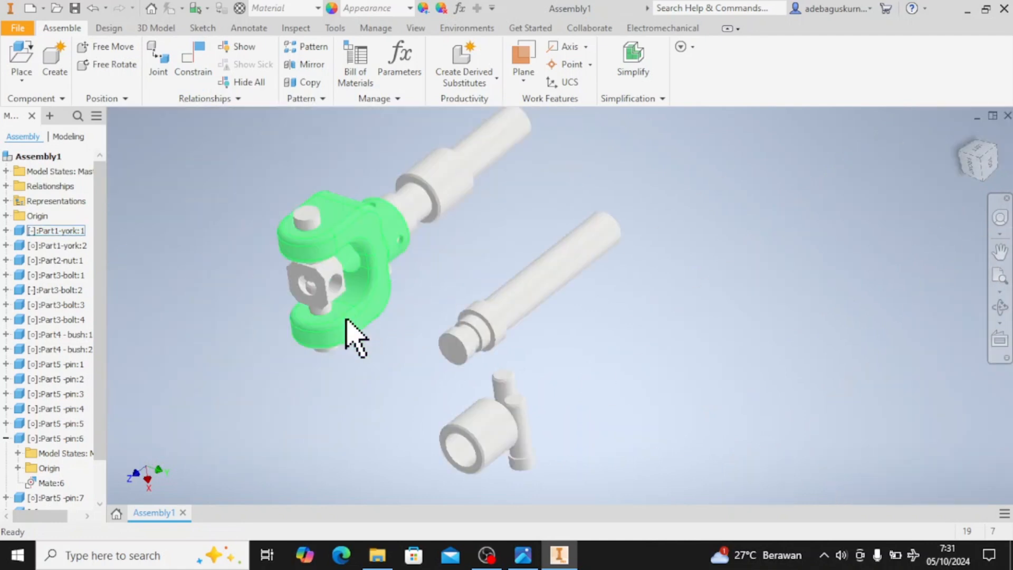
left_click(522, 555)
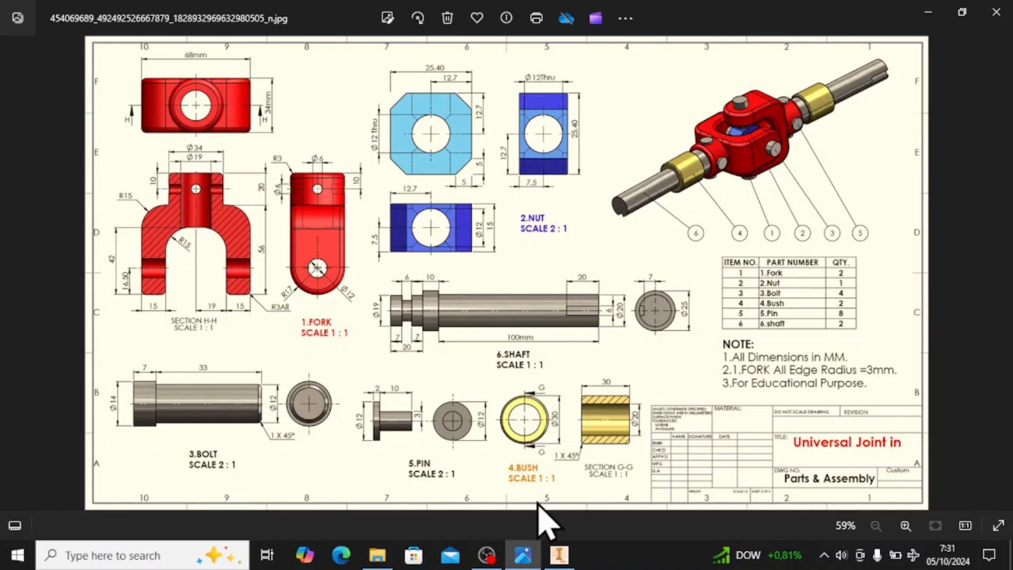
left_click(559, 555)
middle_click_drag(464, 344, 548, 388)
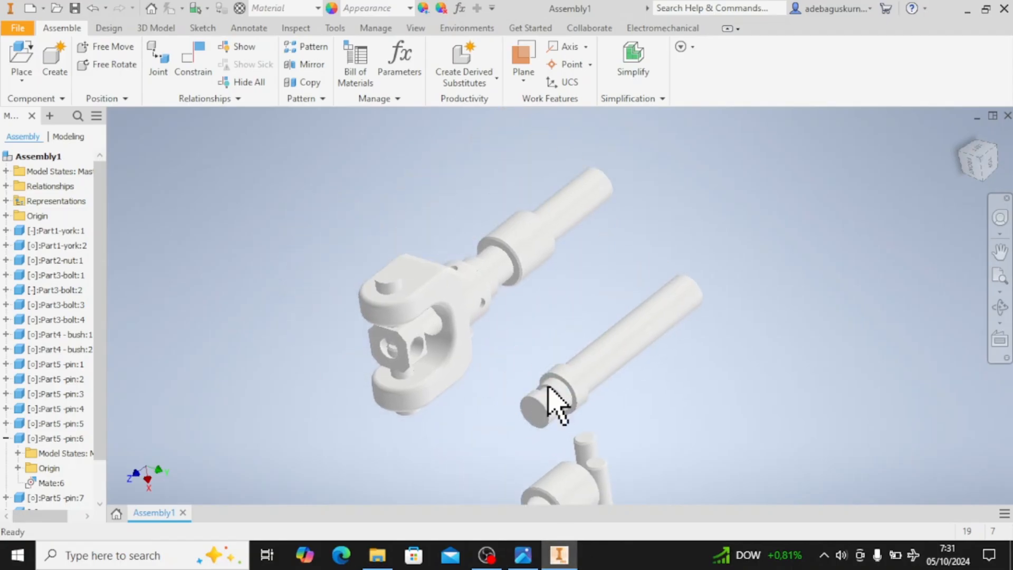
scroll(583, 329, "down", 2)
scroll(595, 290, "up", 2)
middle_click_drag(595, 290, 463, 327, "shift")
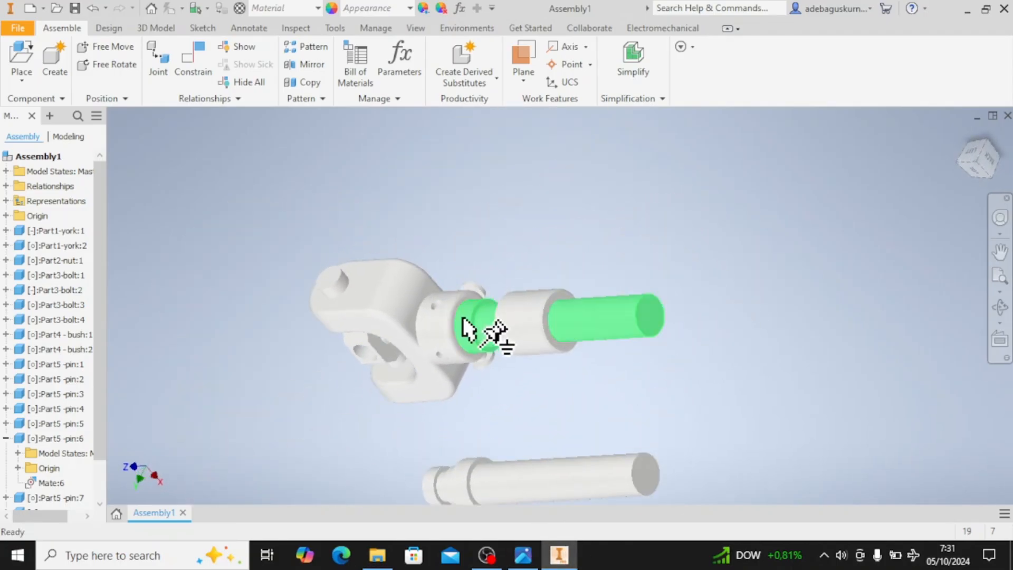
left_click(524, 564)
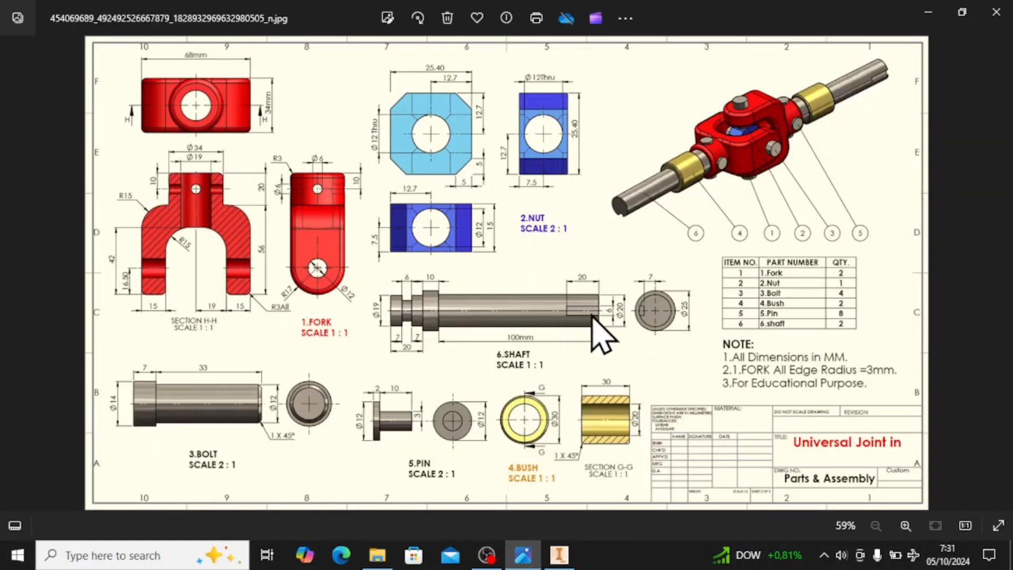
left_click(559, 555)
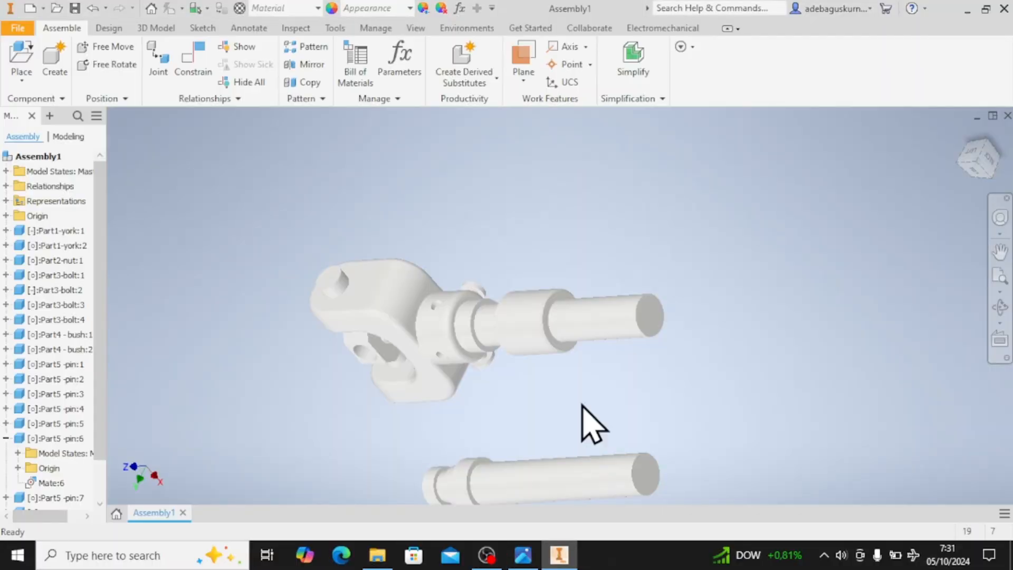
- Edit the assembled shaft in place and start a 2D sketch on its free end face
scroll(653, 341, "down", 3)
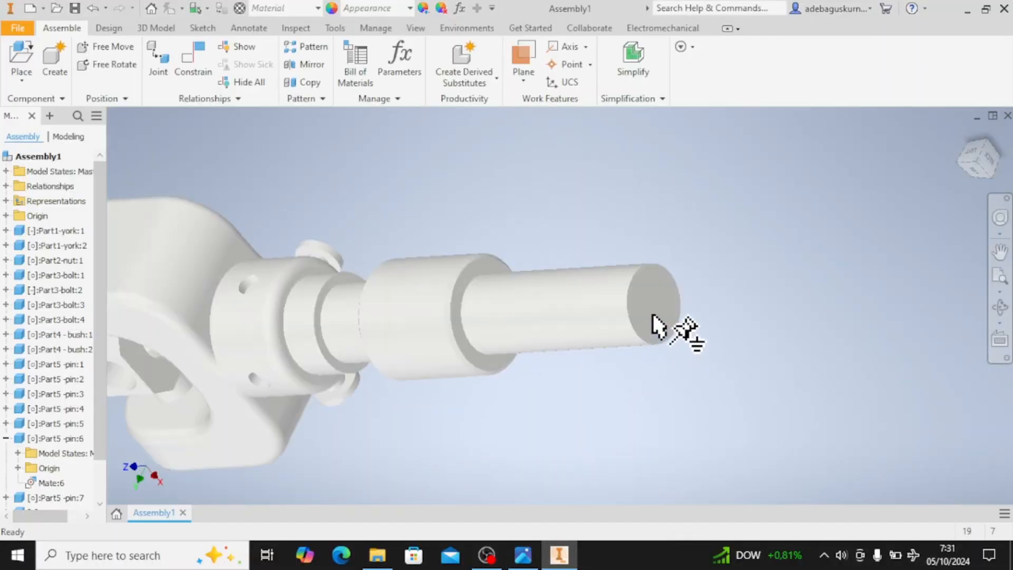
left_click(653, 317)
right_click(649, 317)
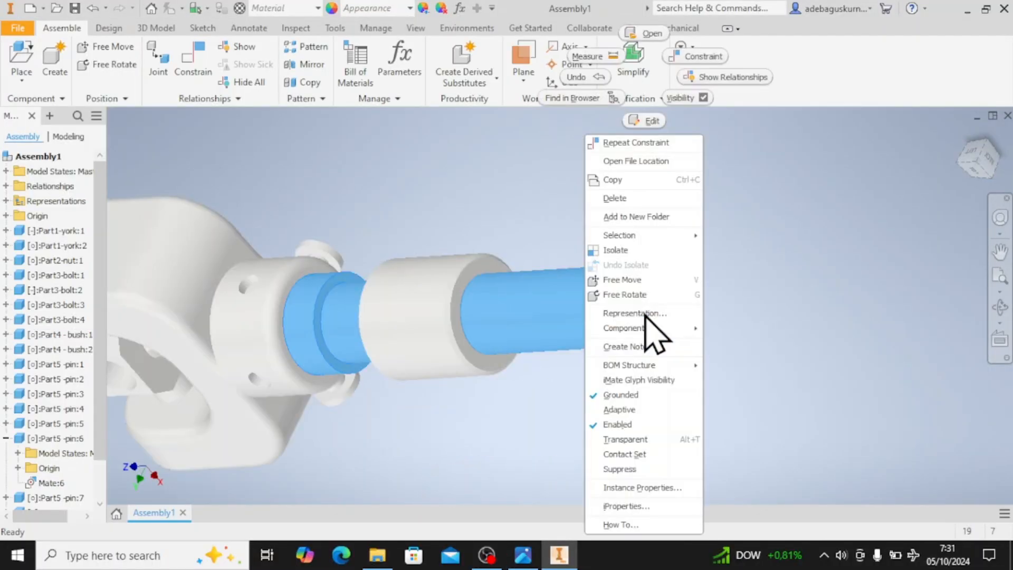
left_click(638, 121)
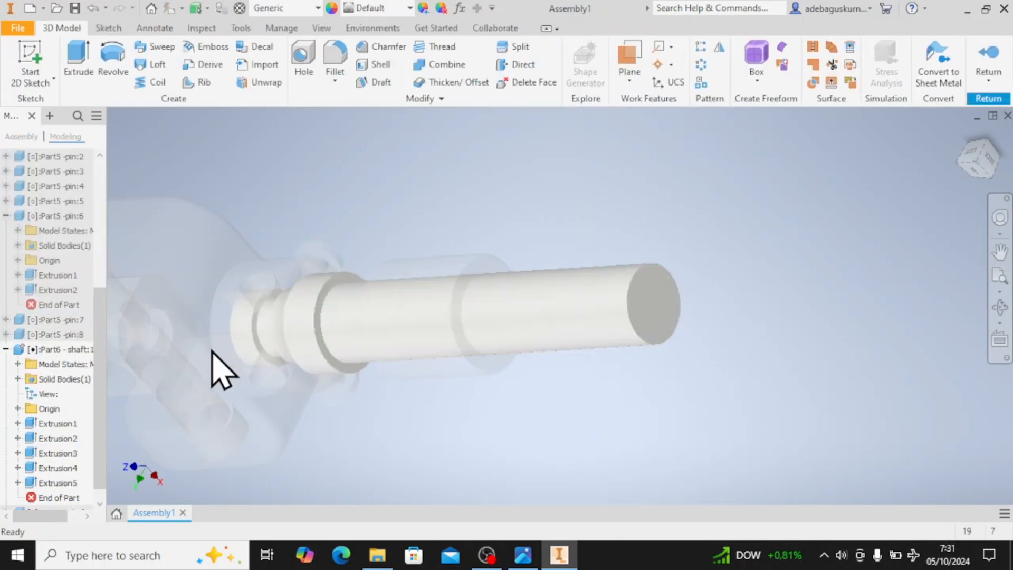
left_click(24, 69)
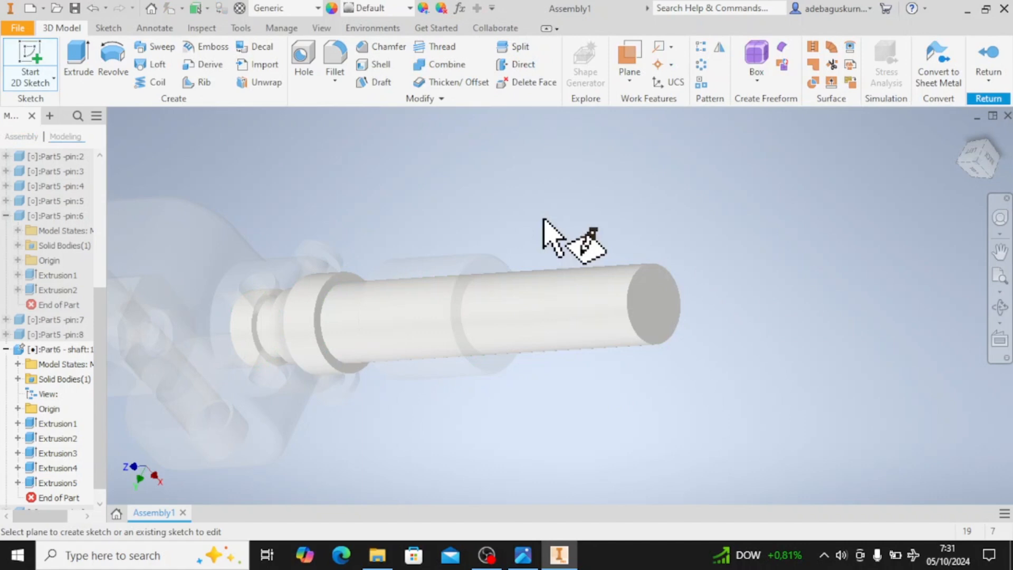
left_click(646, 317)
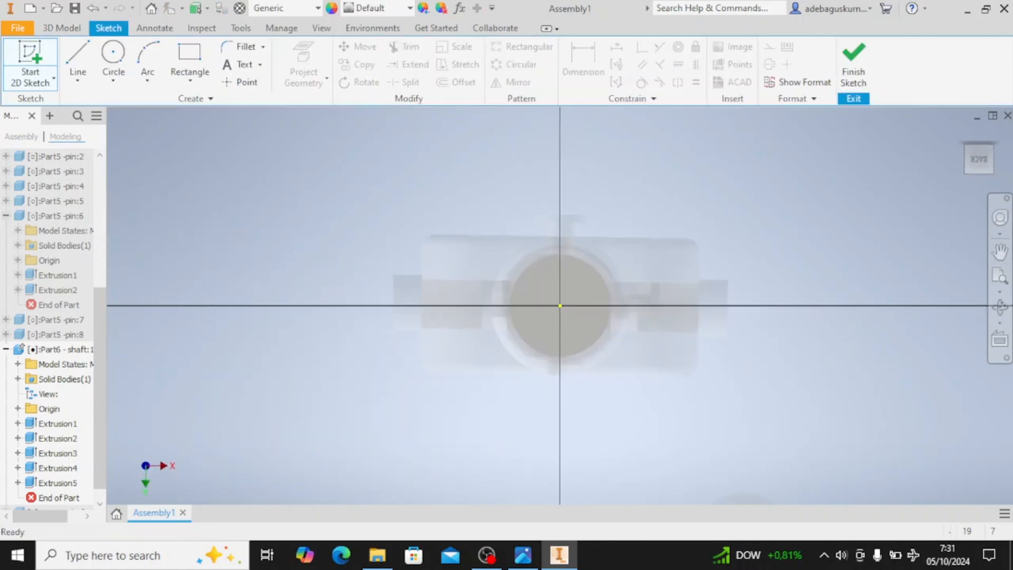
mouse_move(975, 159)
left_mouse_down()
mouse_move(971, 180)
mouse_move(977, 155)
left_mouse_up()
left_click(982, 164)
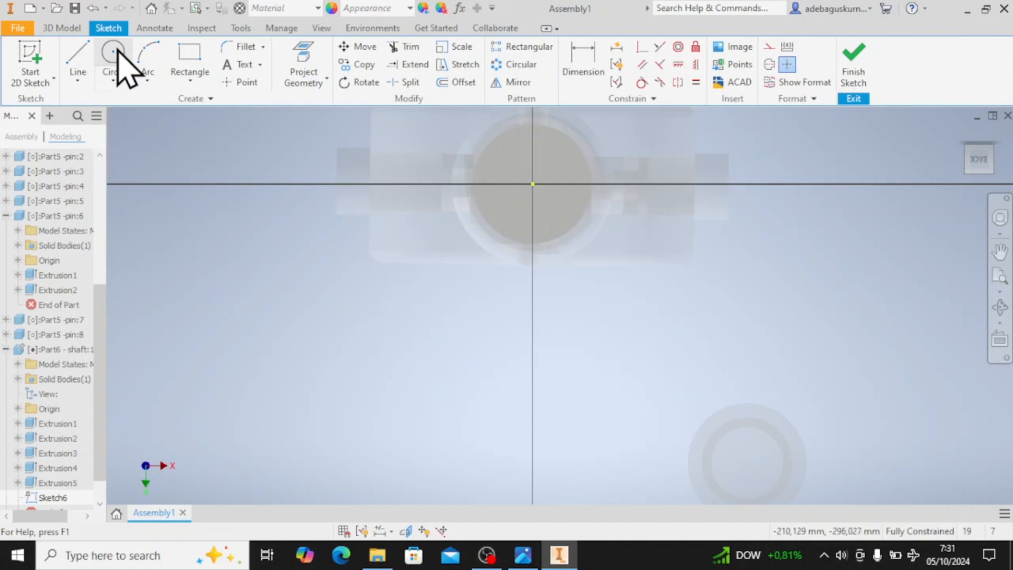
- Sketch a small rectangle about 4.8 mm high from the point where the shaft's circular edge meets the horizontal axis
left_click(191, 62)
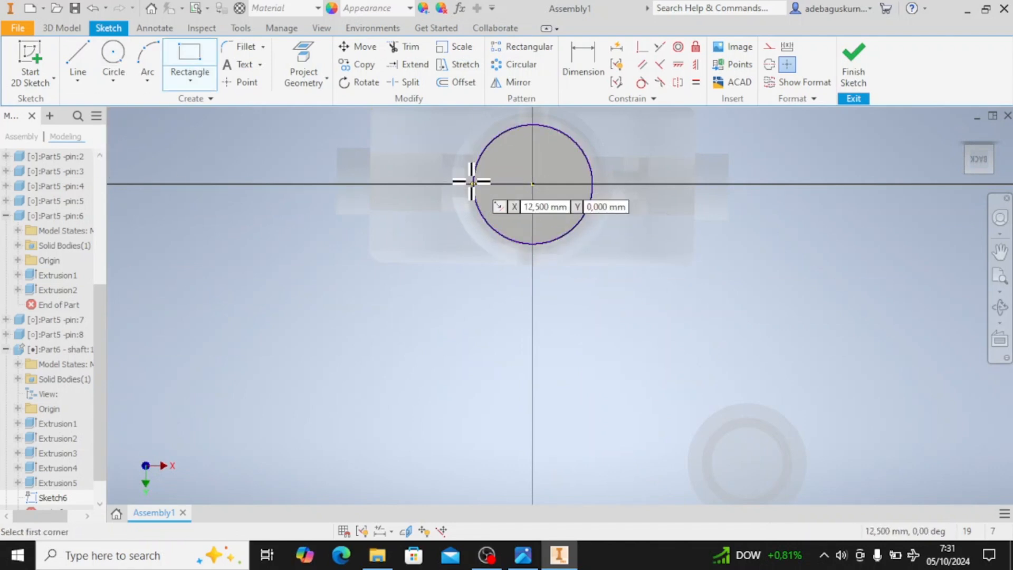
left_click(473, 184)
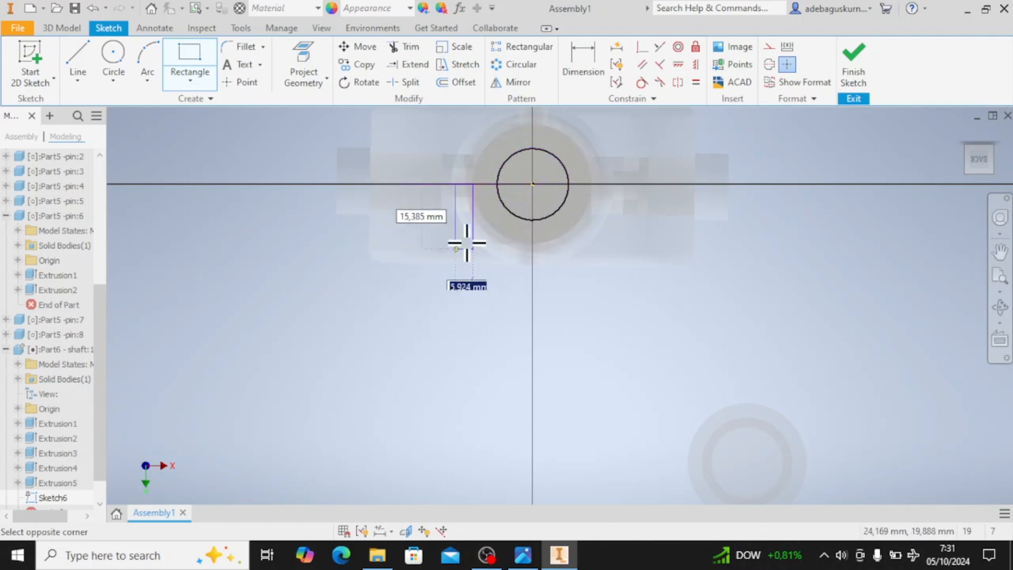
left_click(486, 207)
scroll(486, 223, "up", 5)
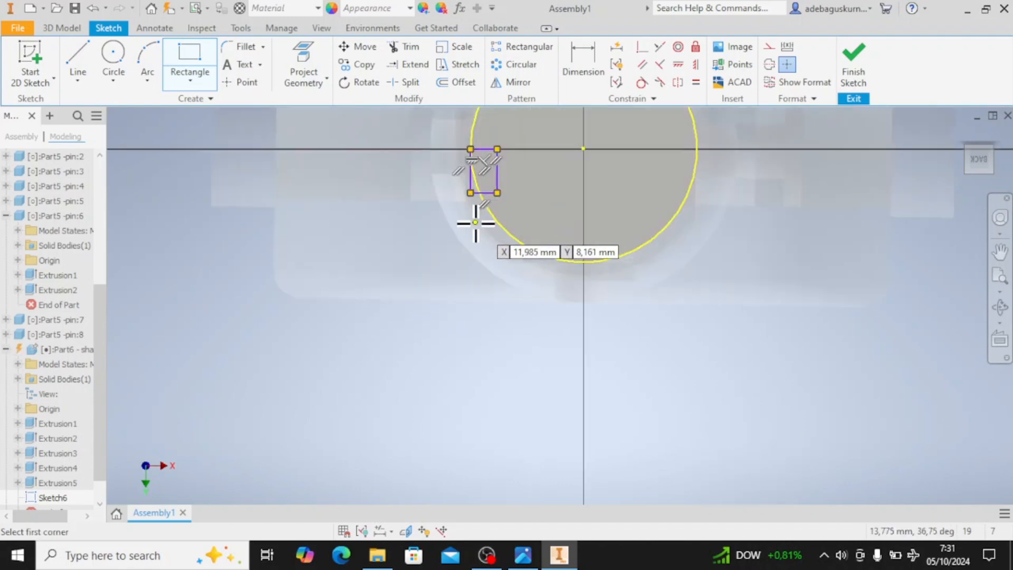
- Check the keyway in the reference drawing, then dimension the rectangle's inner edge 7 mm from the shaft centre and its height 6 mm
left_click(527, 565)
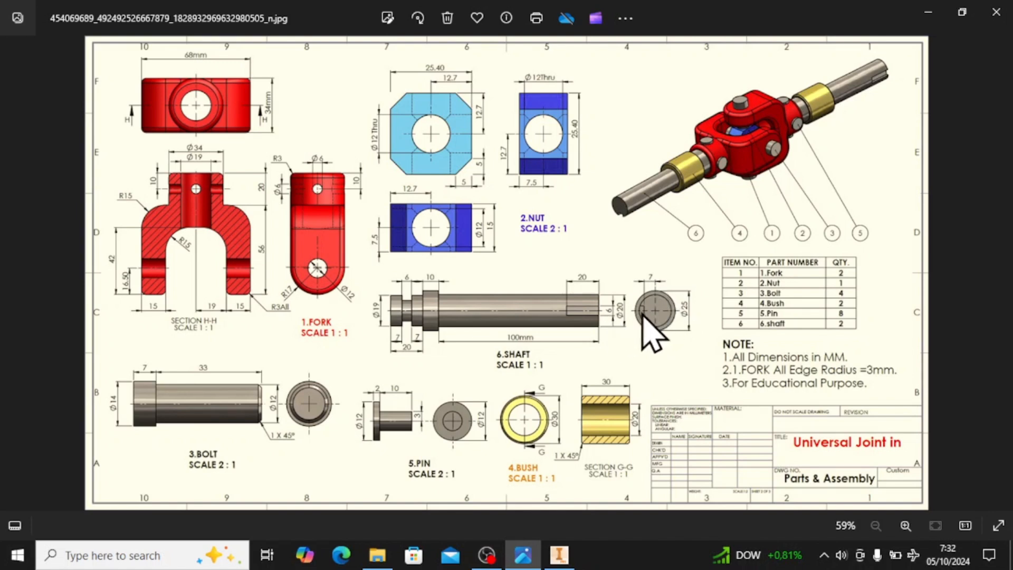
left_click(555, 559)
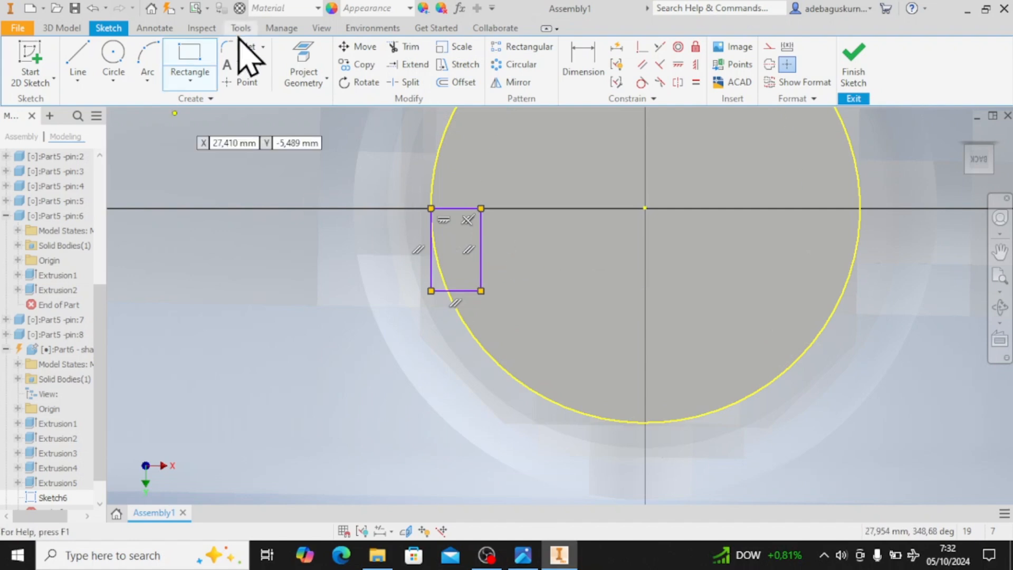
left_click(575, 66)
left_click(482, 269)
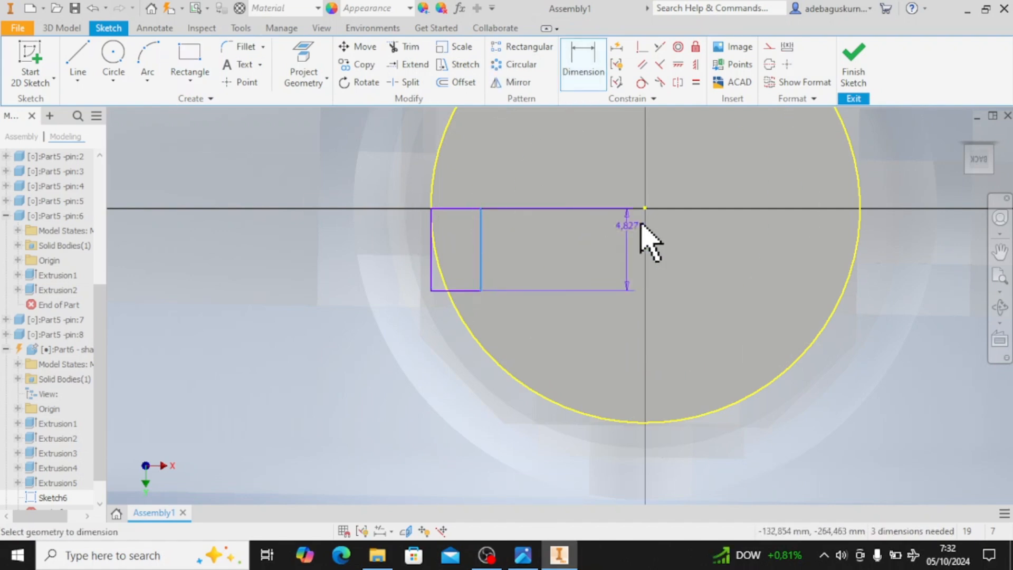
left_click(645, 232)
left_click(575, 296)
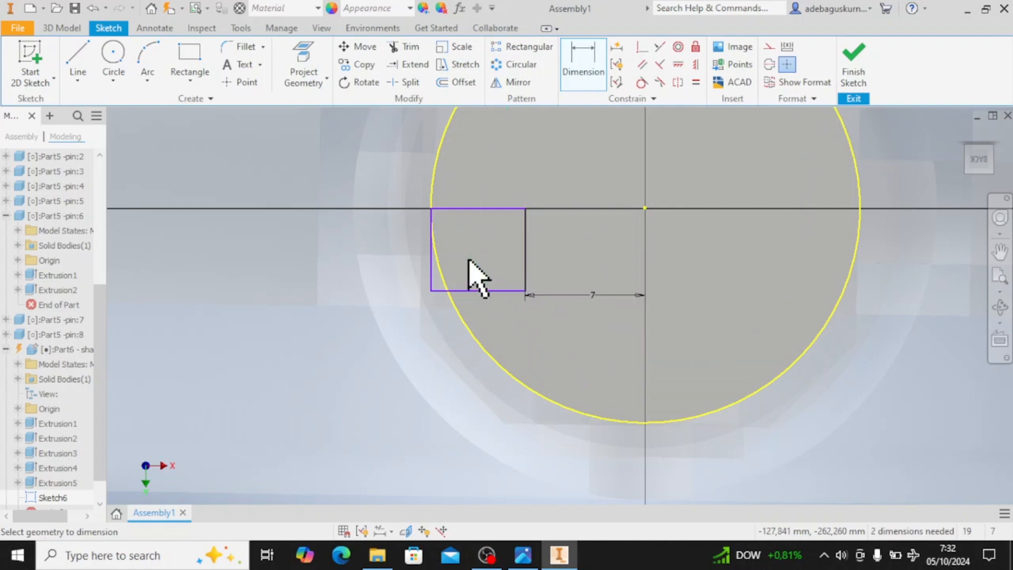
left_click(554, 254)
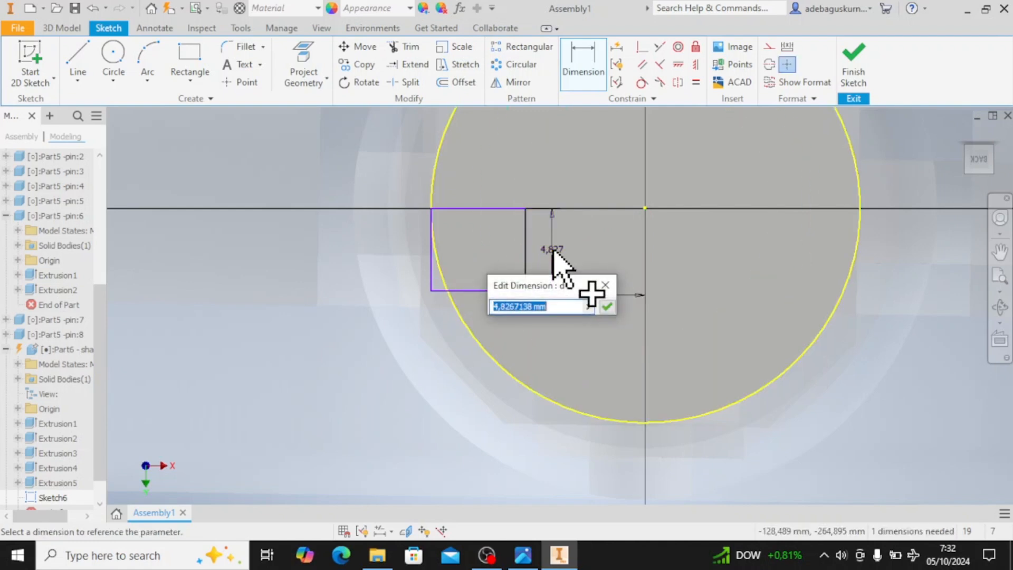
type("6")
key("Return")
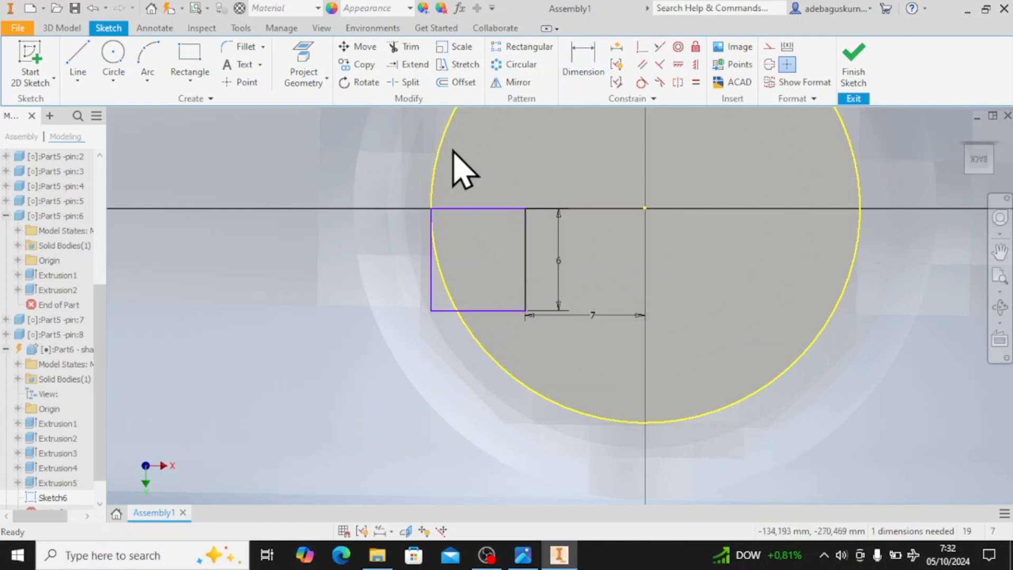
- Align the midpoint of the rectangle's inner edge horizontally with the shaft's centre point
left_click(677, 65)
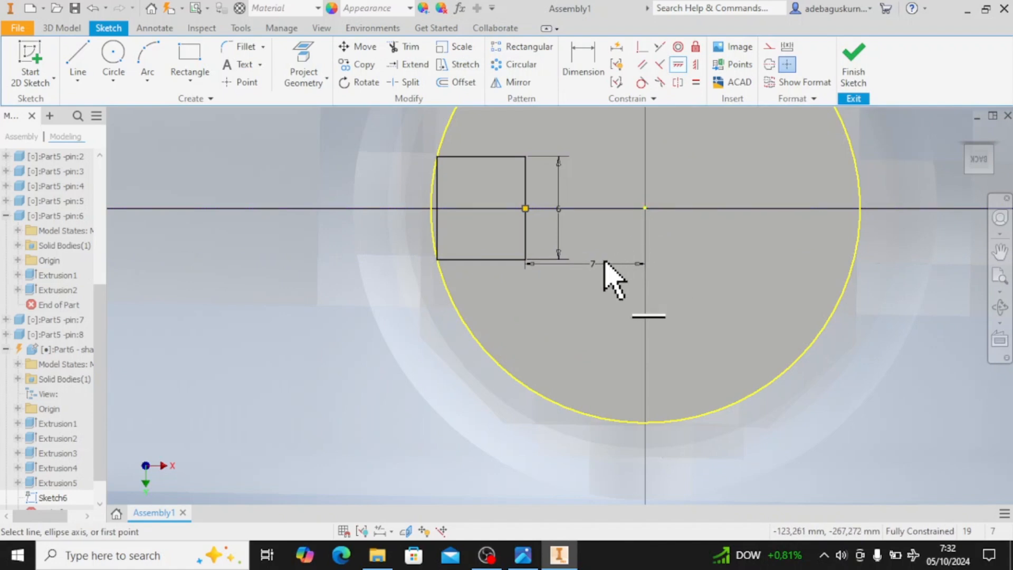
scroll(597, 266, "down", 2)
scroll(600, 290, "up", 3)
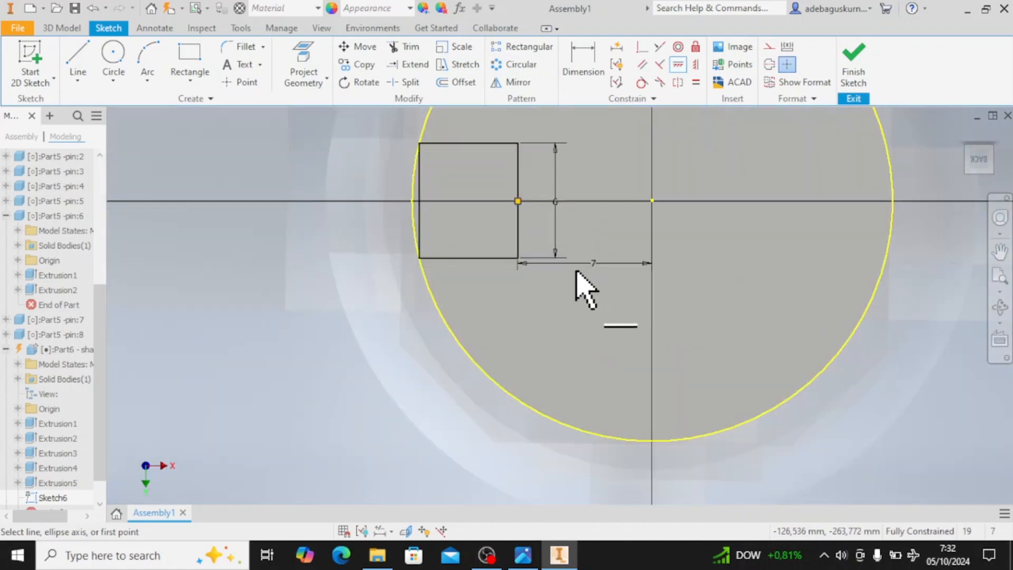
- Try to stretch the keyway rectangle's outer edge beyond the shaft's circular edge
key("Escape")
mouse_move(418, 214)
left_mouse_down()
mouse_move(389, 225)
mouse_move(419, 226)
mouse_move(387, 217)
mouse_move(425, 219)
left_mouse_up()
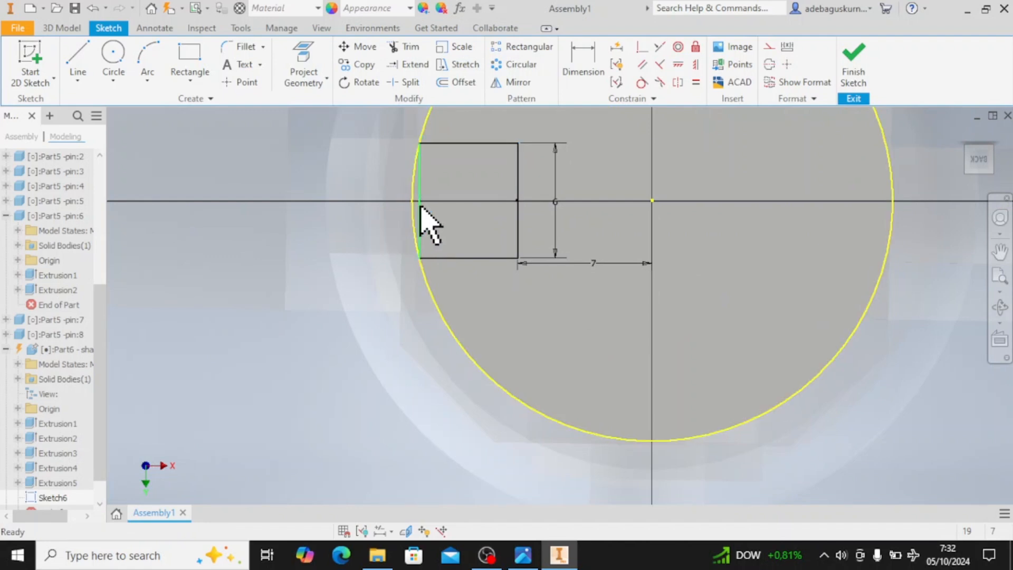
left_click_drag(399, 207, 417, 205)
left_click(419, 213)
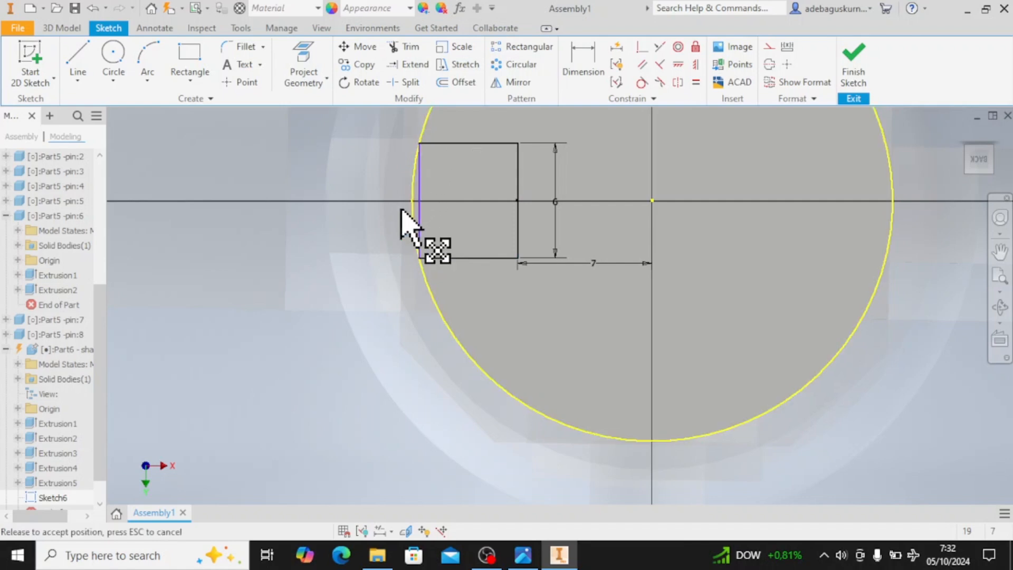
- Extend the rectangle about 2.6 mm outward past the shaft's circular edge with three lines and trim away its former outer edge
left_click(77, 61)
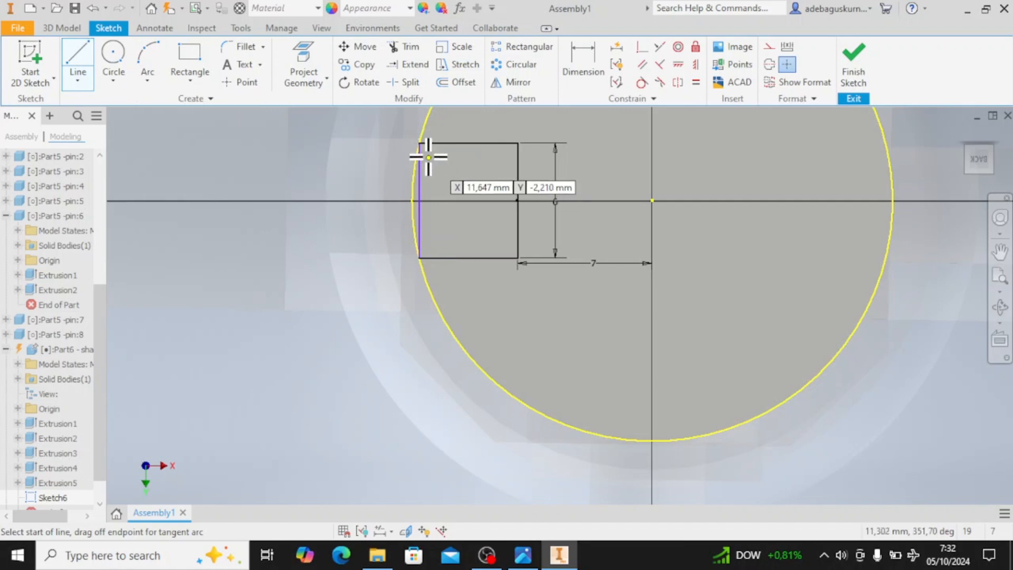
left_click(419, 143)
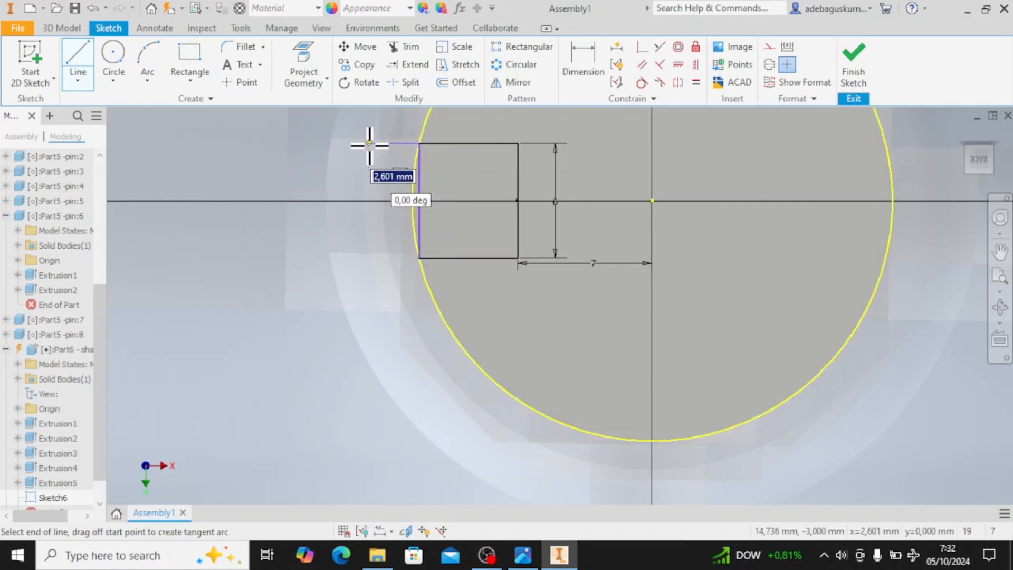
left_click(368, 143)
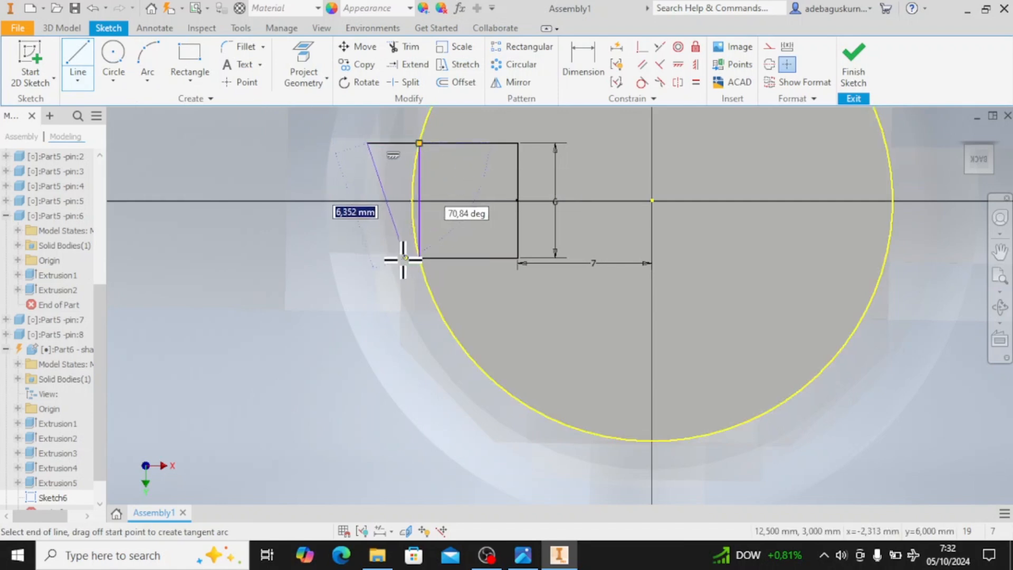
left_click(368, 258)
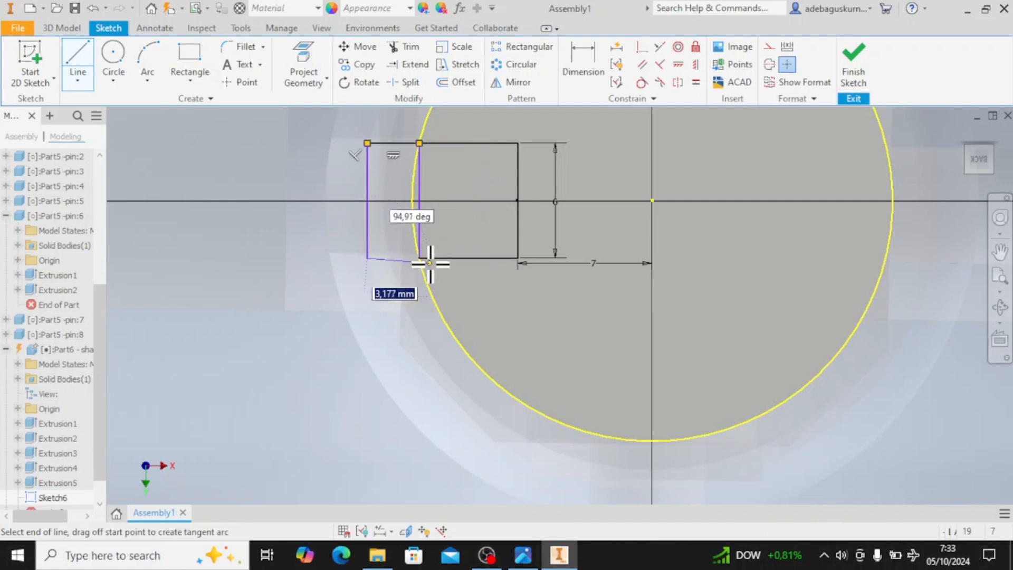
left_click(420, 258)
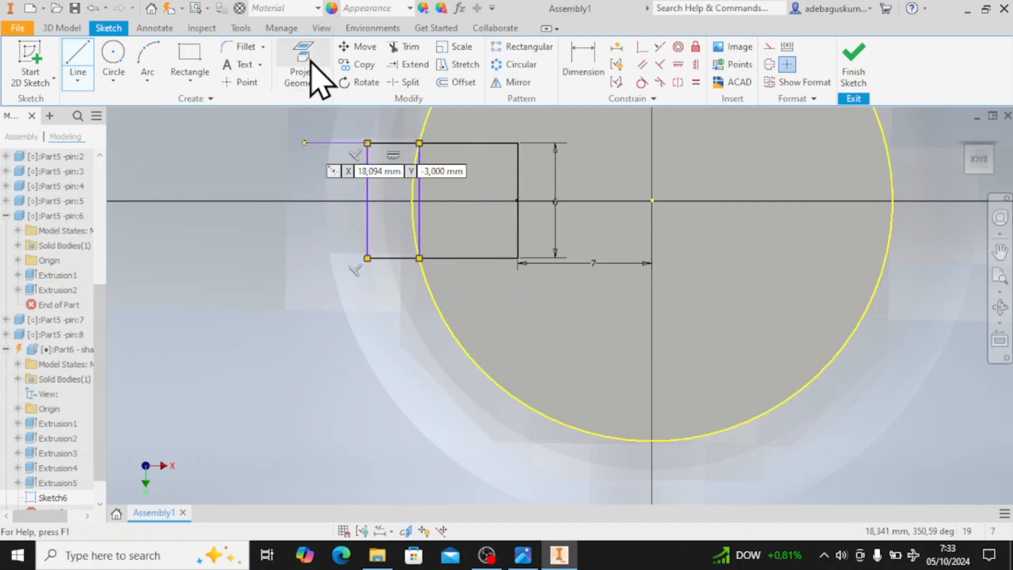
left_click(406, 48)
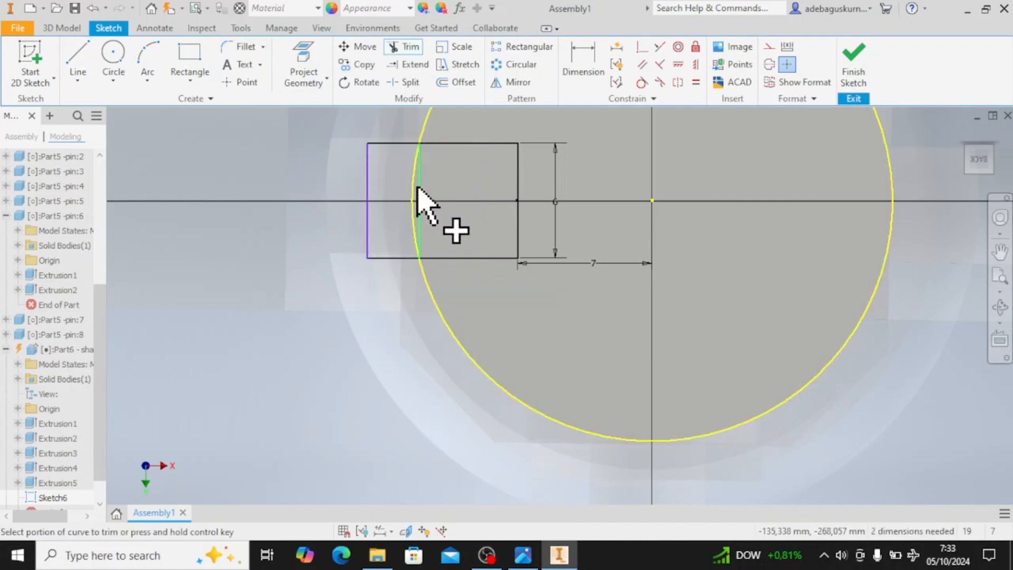
key("Escape")
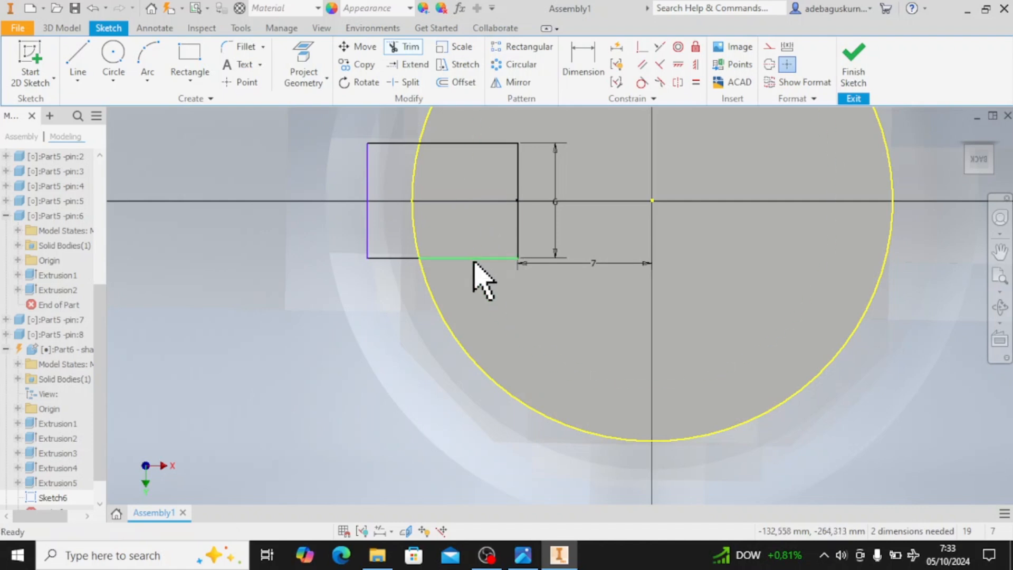
- Check the keyway length in the reference drawing and cut-extrude both rectangle regions 20 mm into the shaft
scroll(475, 267, "down", 3)
mouse_move(486, 271)
middle_mouse_down("shift")
mouse_move(482, 283)
mouse_move(514, 286)
middle_mouse_up("shift")
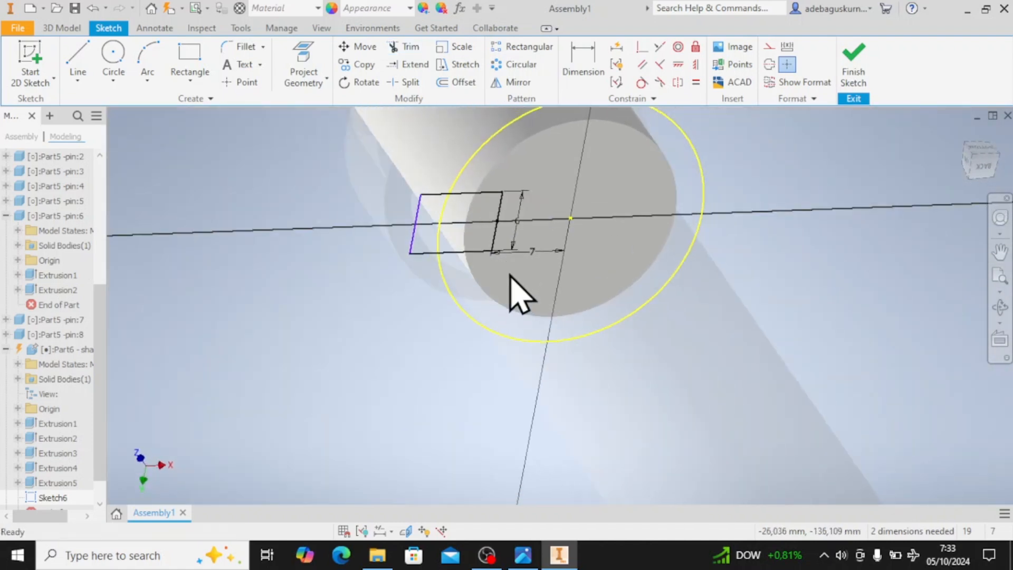
left_click(61, 28)
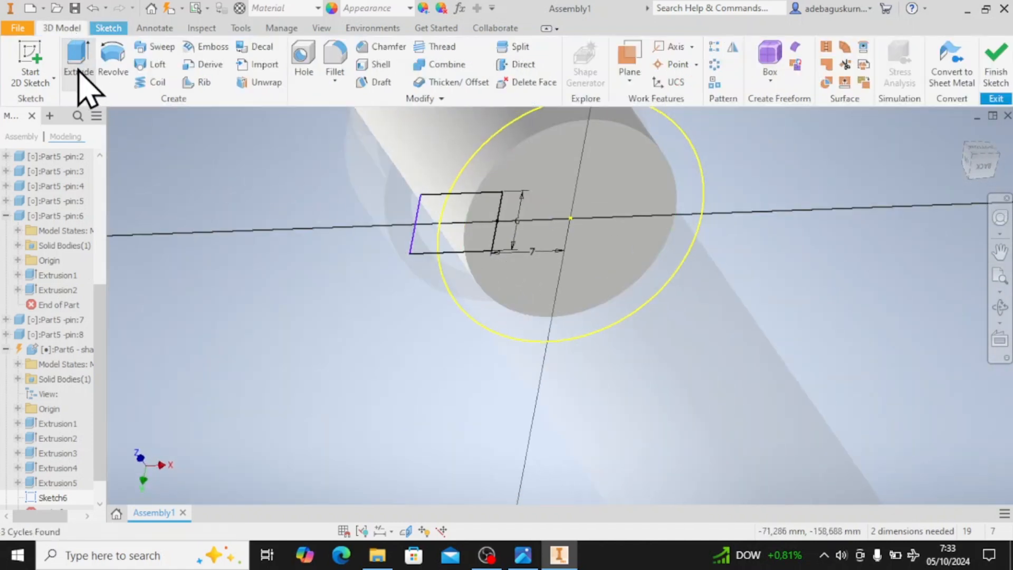
left_click(79, 61)
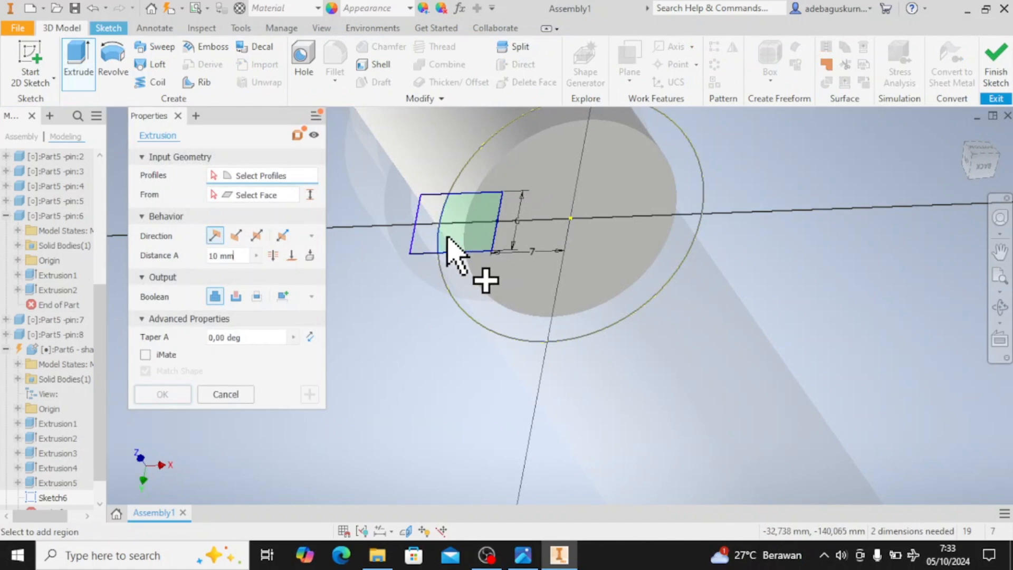
left_click(437, 235)
left_click(421, 231)
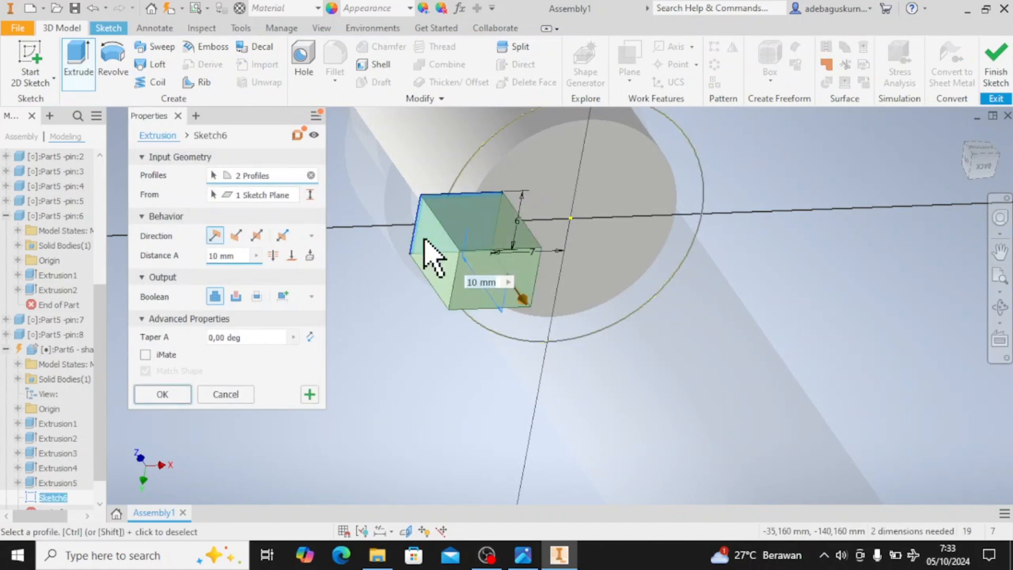
left_click(234, 238)
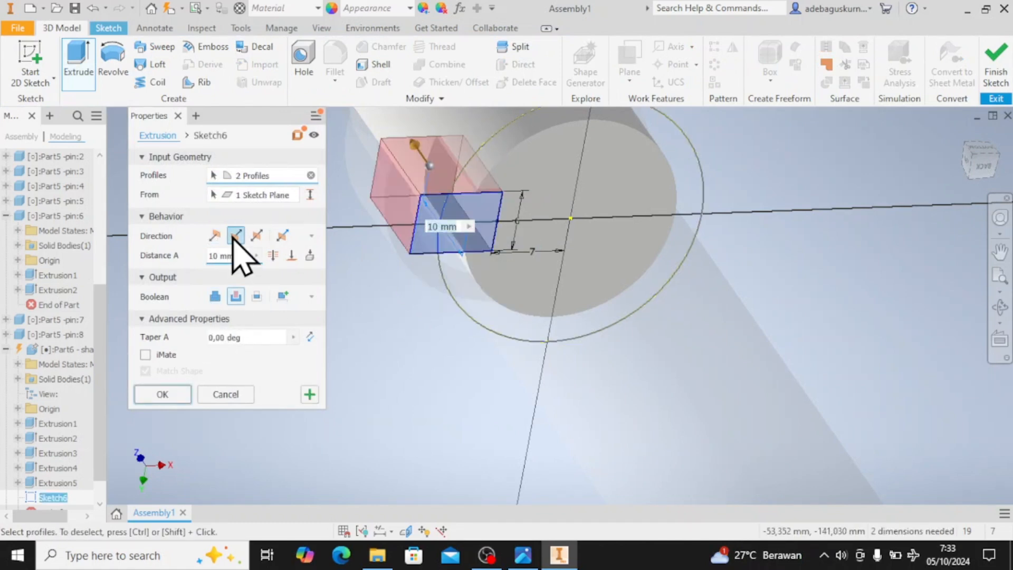
left_click(522, 554)
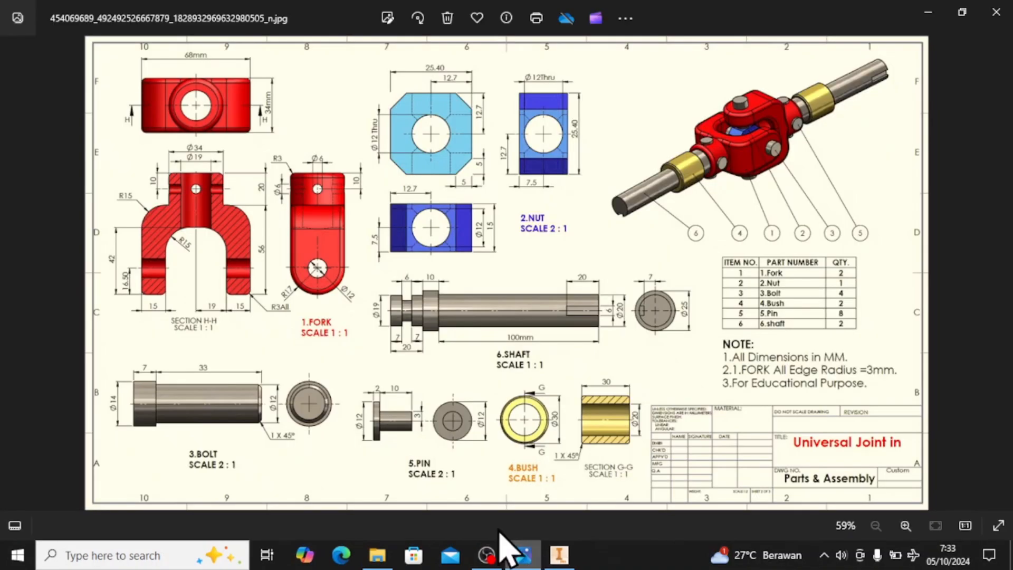
left_click(567, 561)
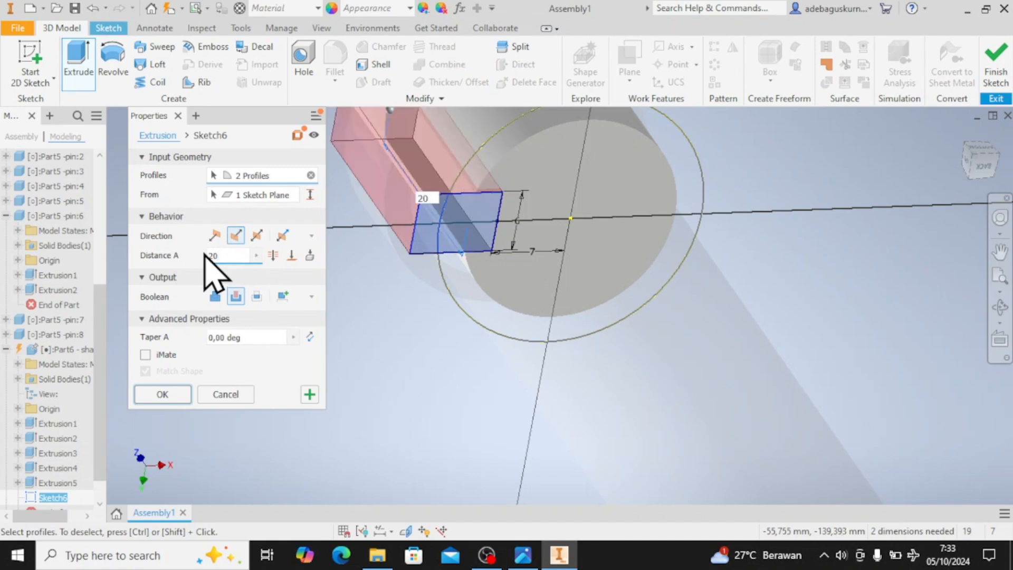
left_click(157, 399)
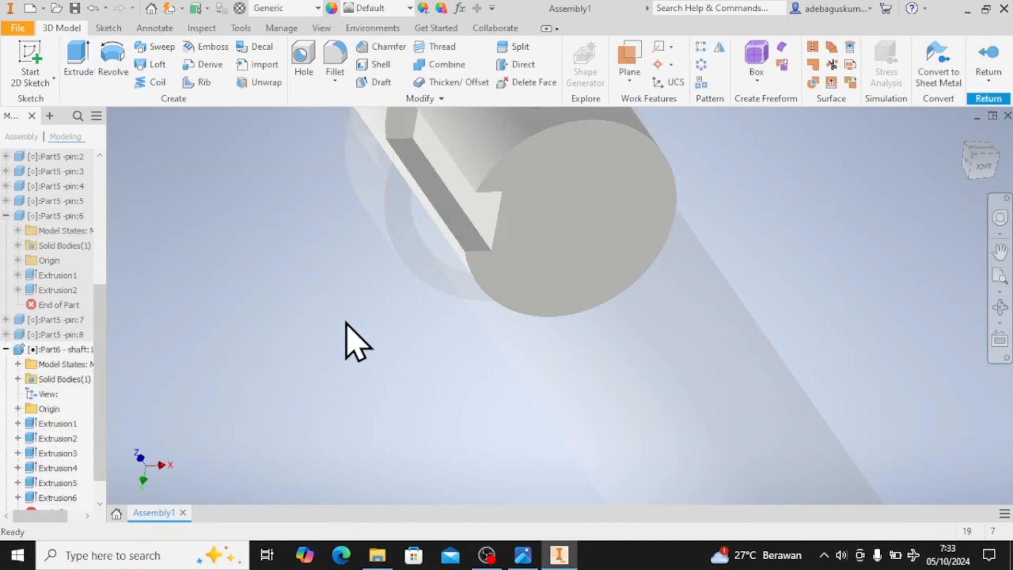
- Return to the assembly and move the second, loose shaft clear of the assembled fork and bush
scroll(373, 412, "down", 5)
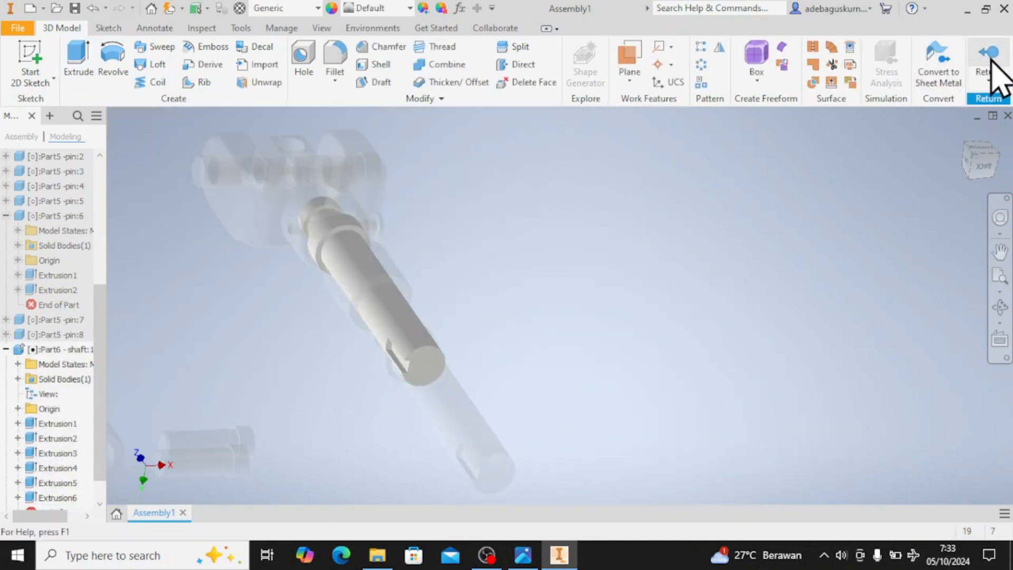
left_click(991, 59)
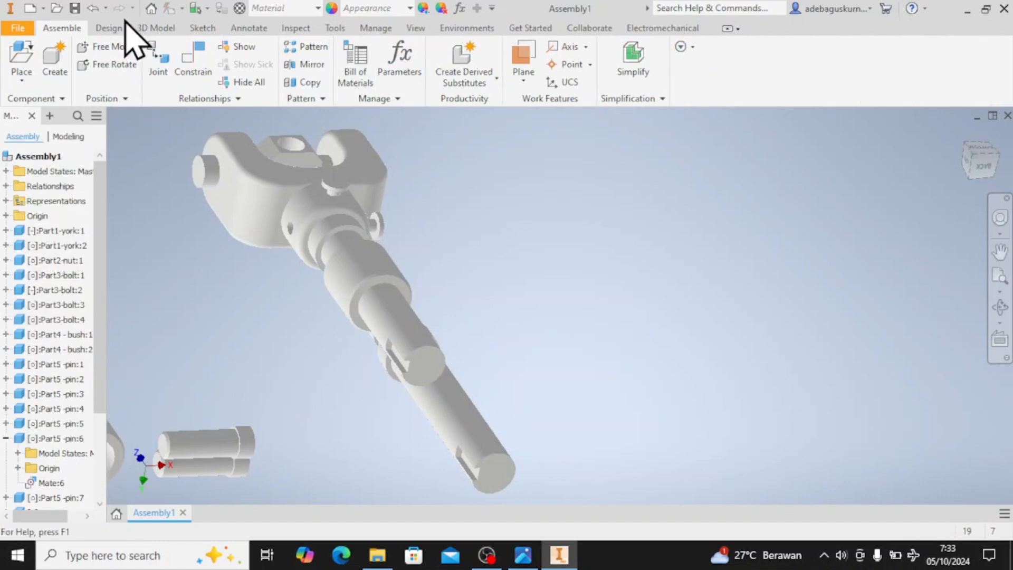
middle_click_drag(403, 441, 445, 410)
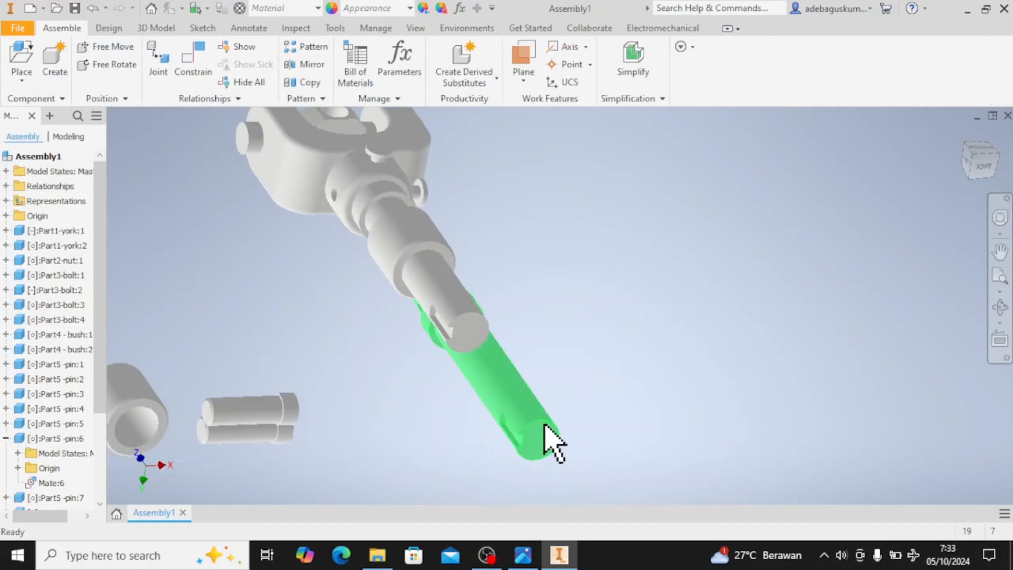
left_click_drag(554, 441, 678, 335)
scroll(671, 343, "up", 4)
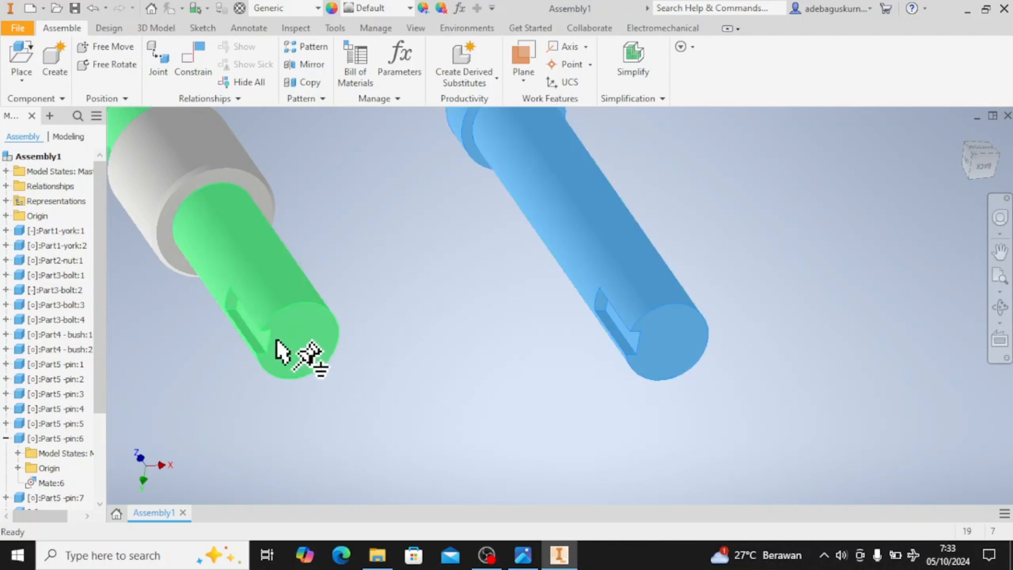
scroll(636, 380, "down", 2)
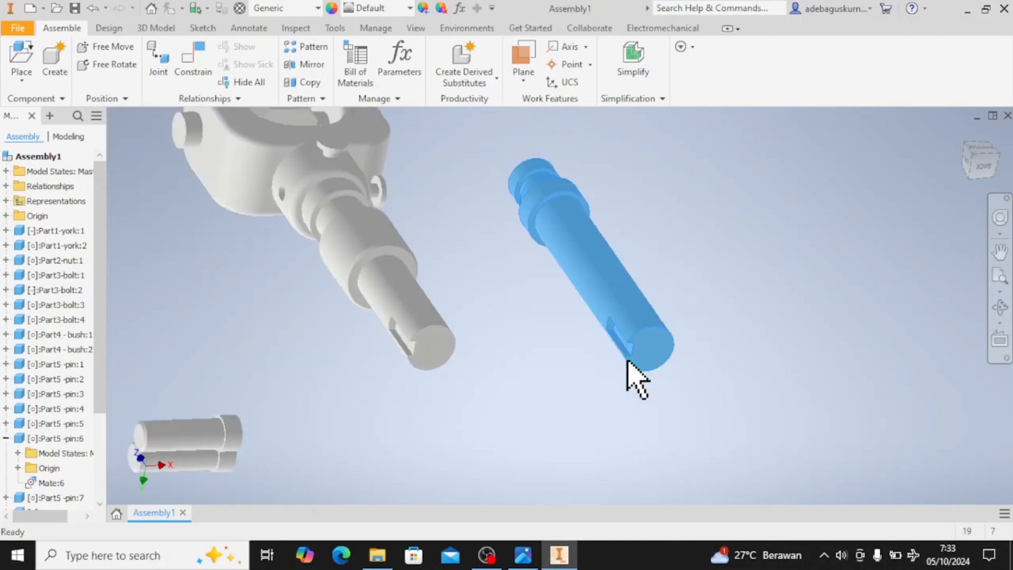
middle_click_drag(515, 351, 527, 380)
scroll(543, 385, "down", 2)
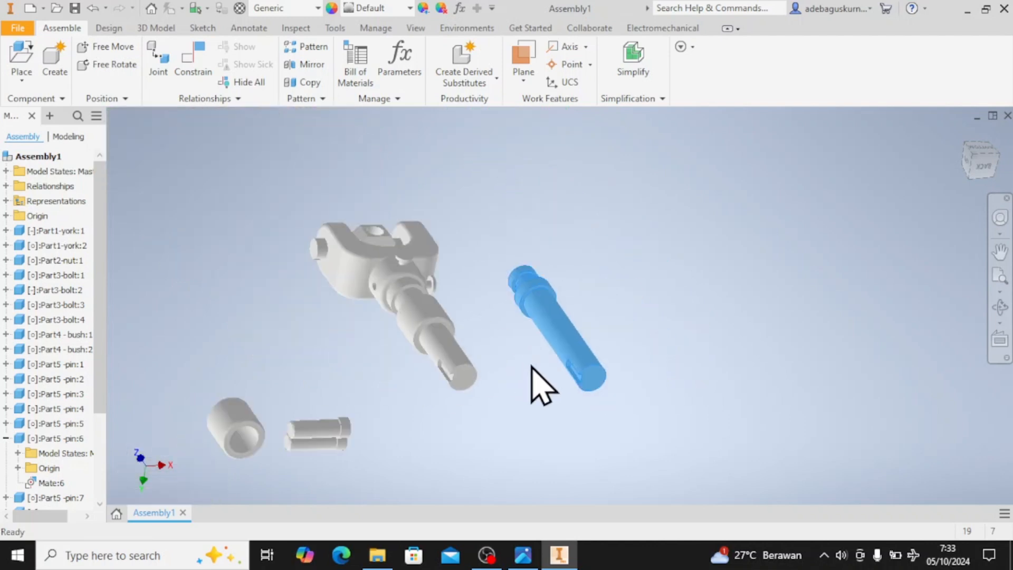
- Examine the two assembled fork halves from several angles, including their pins, bolts, nut and shaft keyways
left_click_drag(986, 166, 606, 363)
middle_click_drag(606, 369, 644, 306)
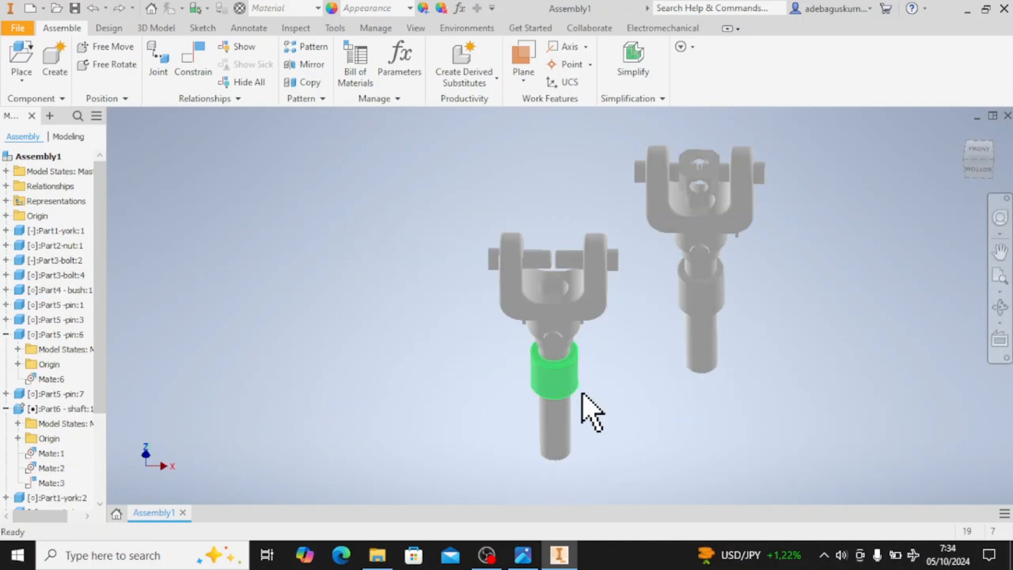
scroll(583, 410, "up", 3)
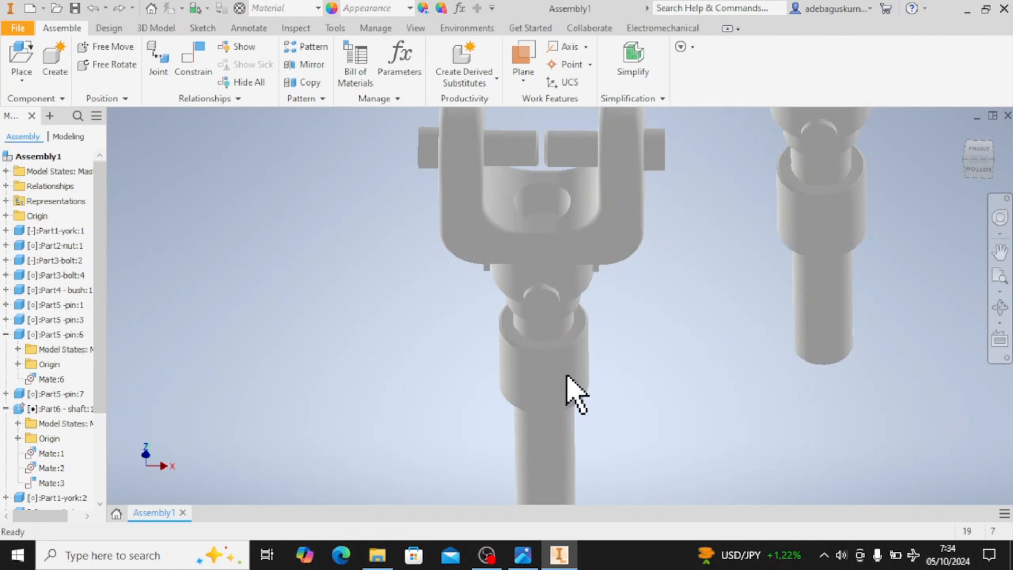
middle_click_drag(566, 377, 646, 248, "shift")
left_click(631, 188)
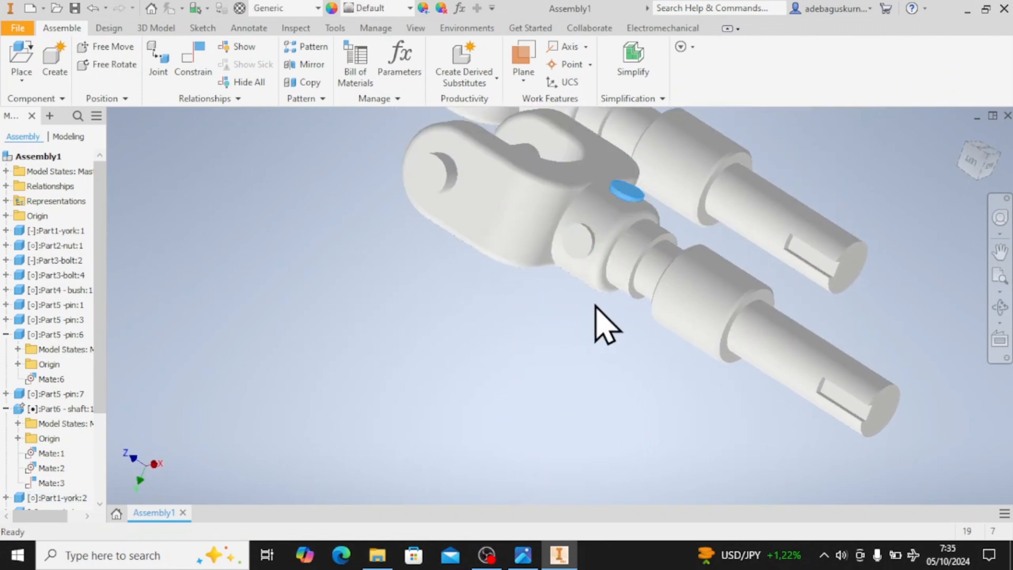
middle_click_drag(595, 305, 576, 349)
scroll(577, 348, "up", 2)
middle_click_drag(520, 257, 498, 215, "shift")
scroll(509, 210, "up", 3)
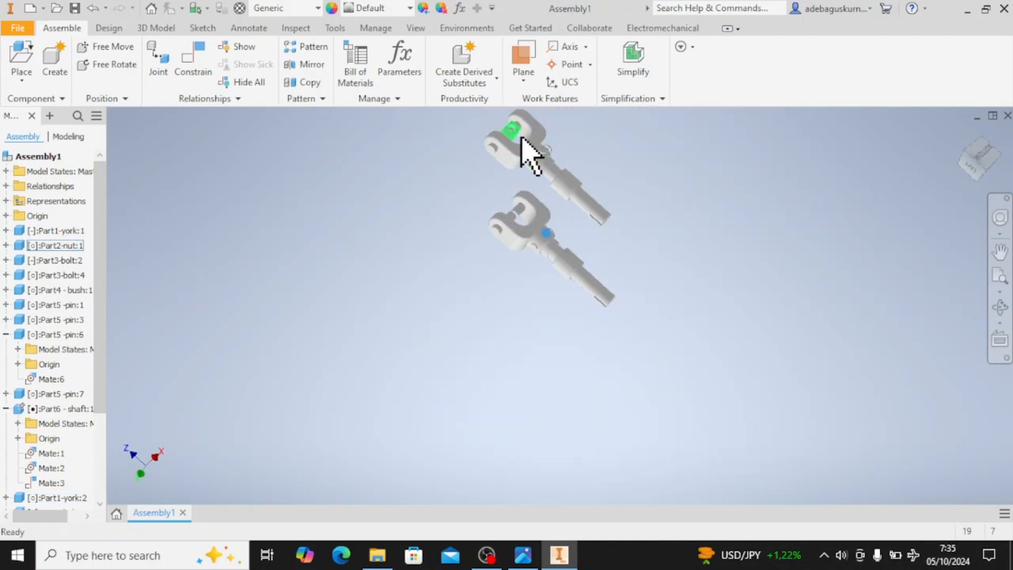
scroll(526, 152, "down", 3)
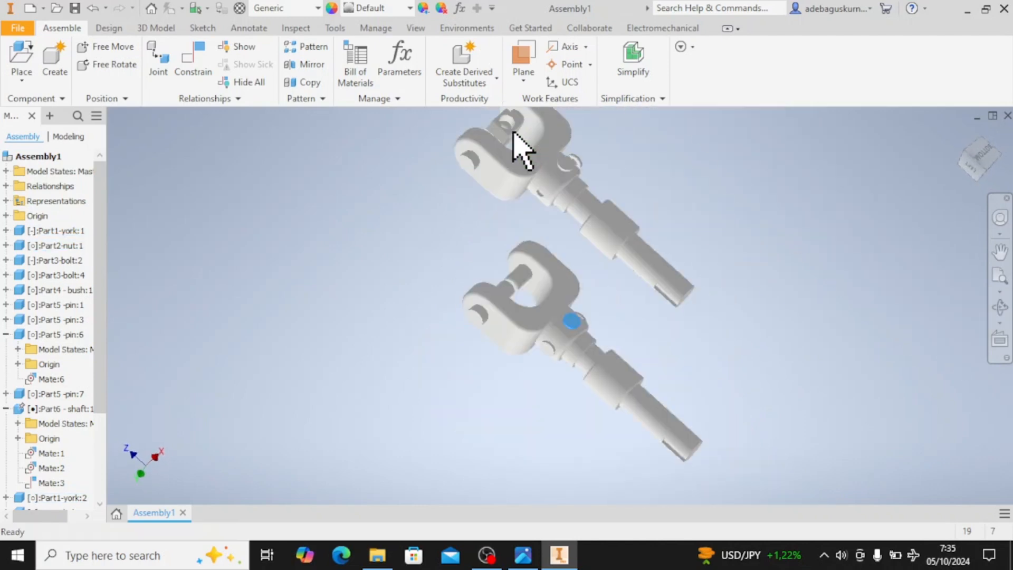
- Mate the axis of a bolt in the fork without the nut to the nut's open hole with 0 mm offset
left_click(205, 79)
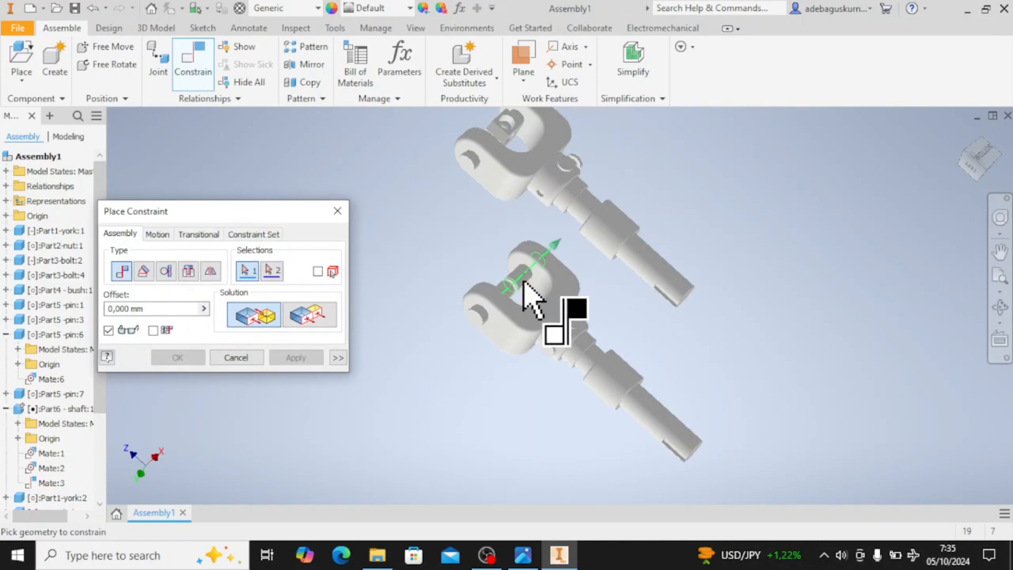
left_click(524, 283)
scroll(459, 248, "down", 5)
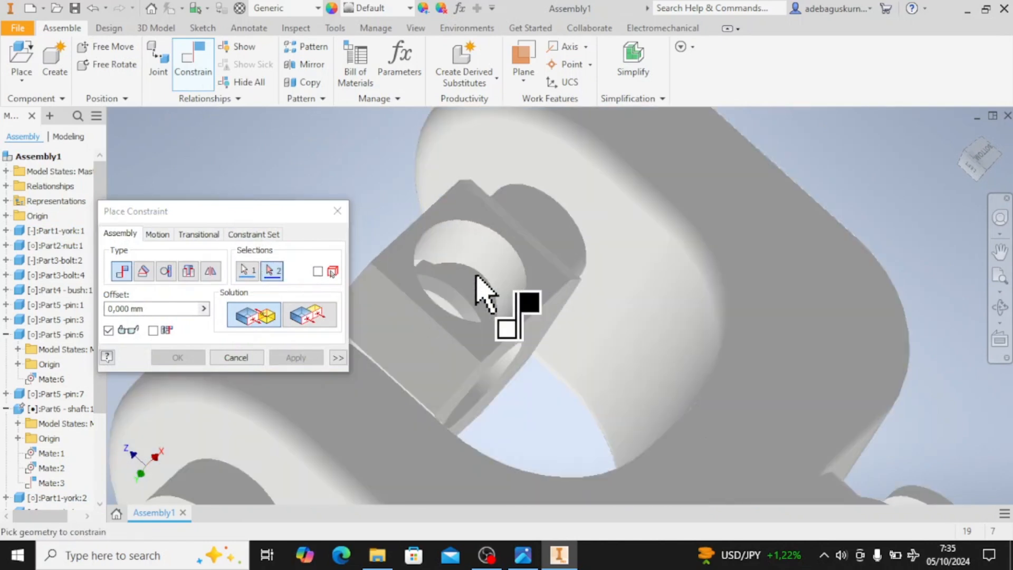
left_click(475, 260)
scroll(473, 256, "up", 4)
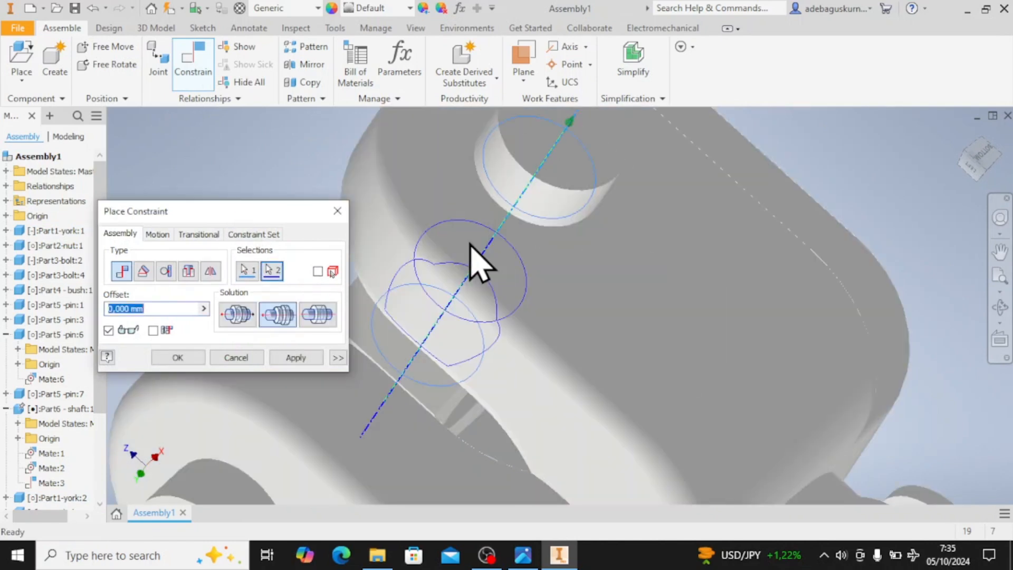
scroll(478, 266, "up", 4)
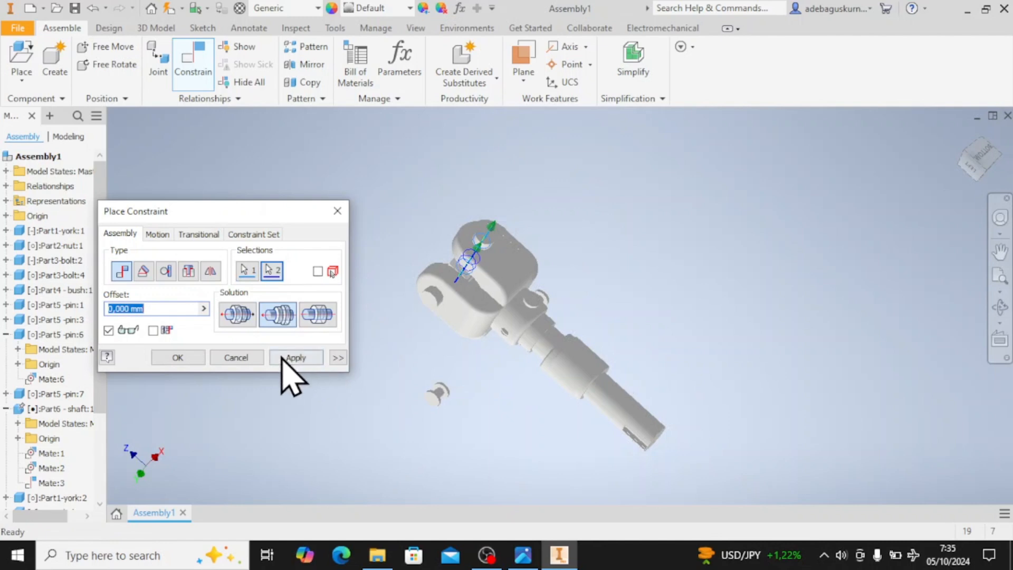
left_click(172, 360)
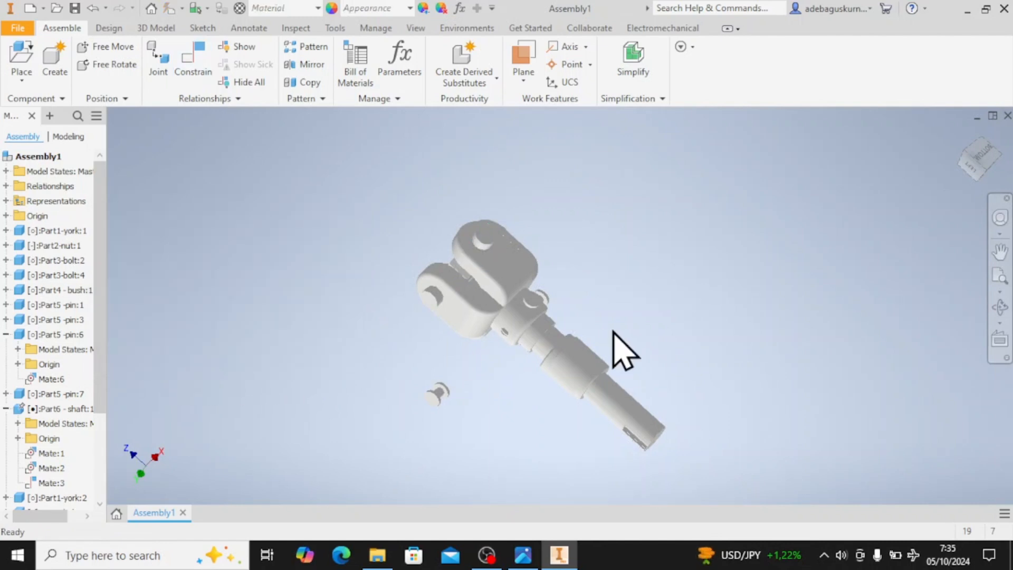
- Swing one fork-and-shaft half around the nut so the two shafts point in opposite directions
left_click_drag(526, 298, 331, 228)
left_click_drag(354, 137, 338, 160)
left_click(361, 429)
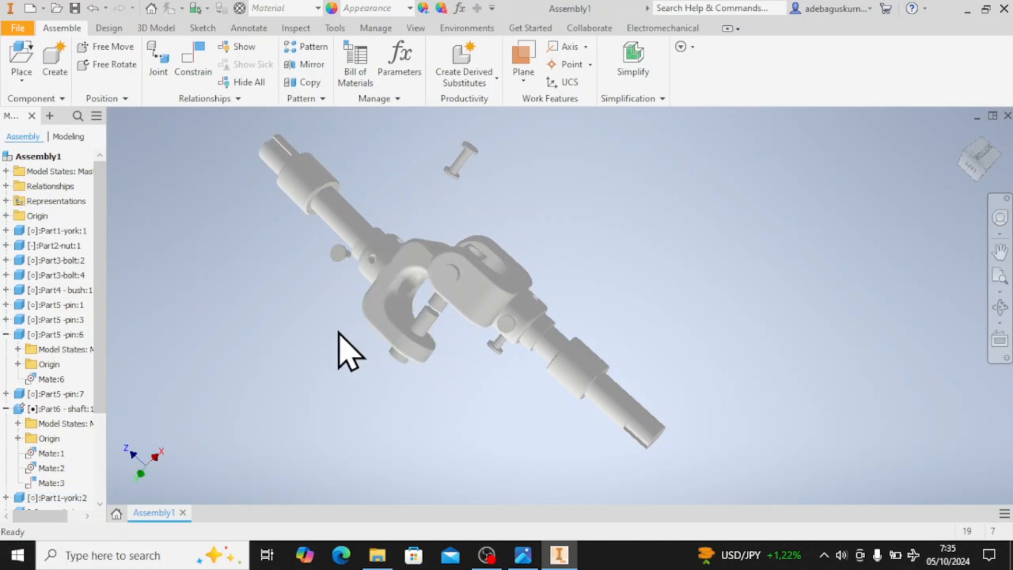
left_click(198, 63)
scroll(413, 334, "down", 5)
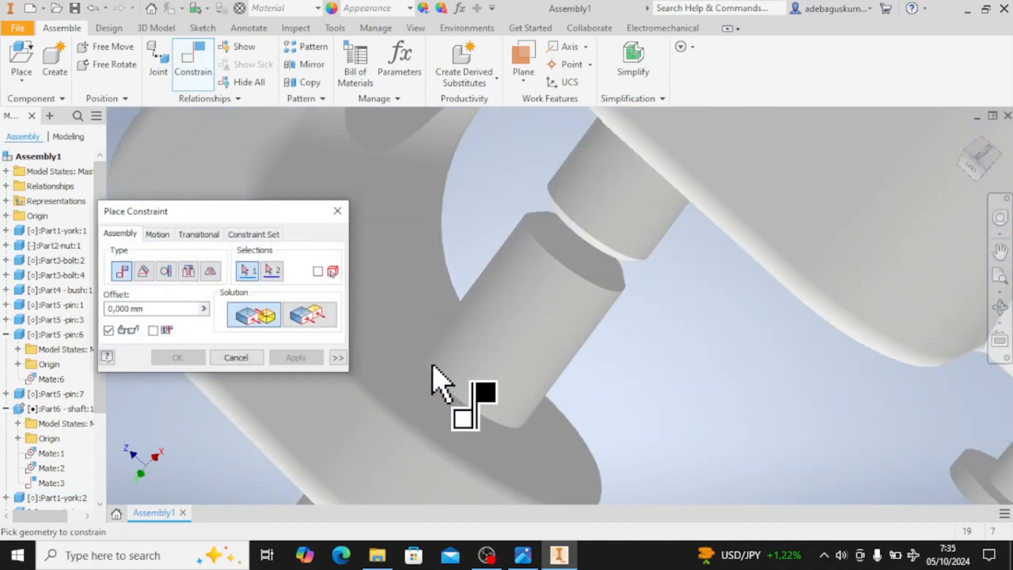
left_click(428, 393)
scroll(444, 386, "up", 5)
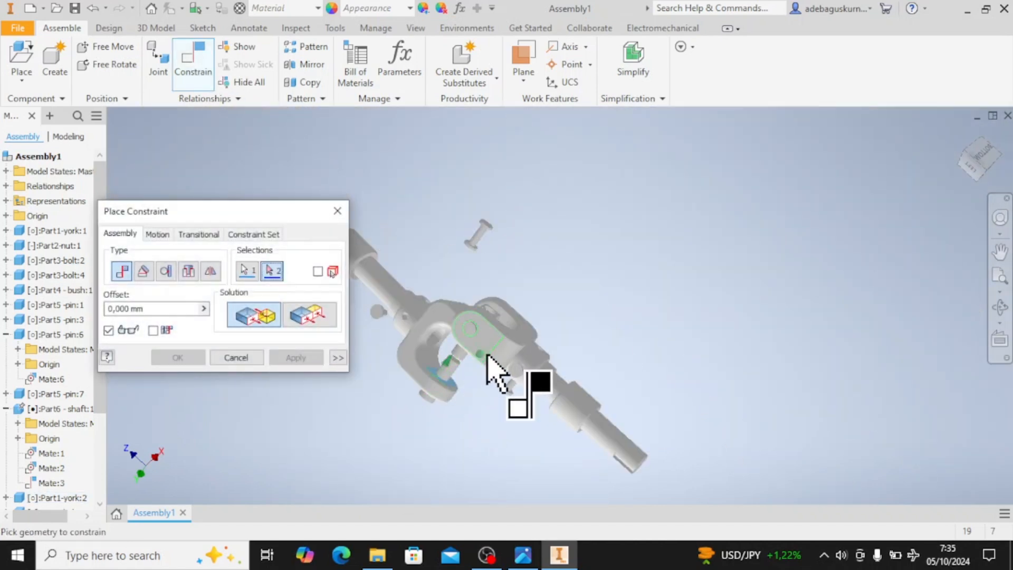
middle_click_drag(488, 362, 613, 84, "shift")
scroll(516, 290, "down", 6)
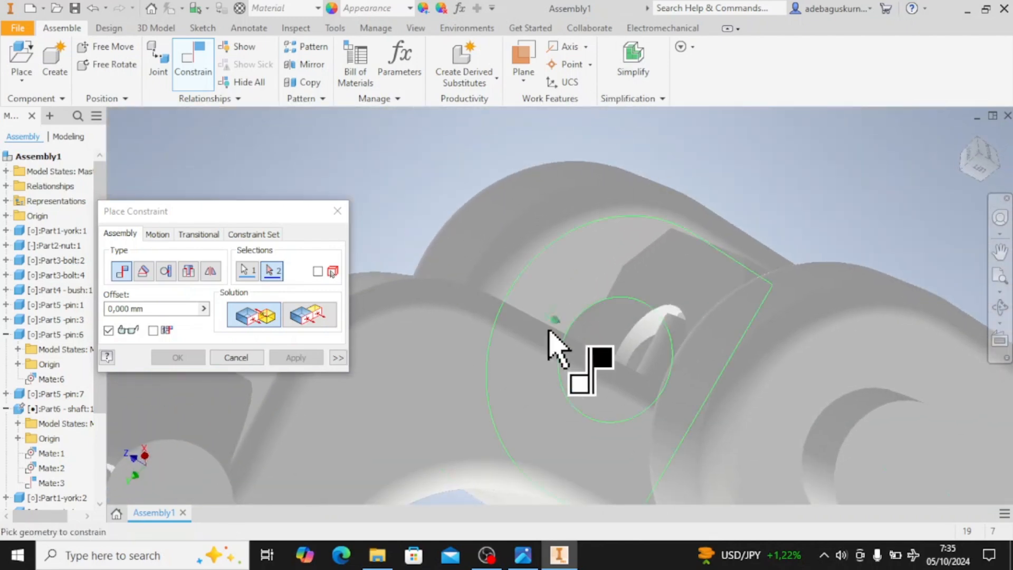
key("Escape")
- Pull one fork-and-shaft half away from the nut along the shared bolt axis
scroll(509, 373, "up", 5)
left_click_drag(493, 380, 463, 452)
left_click(193, 77)
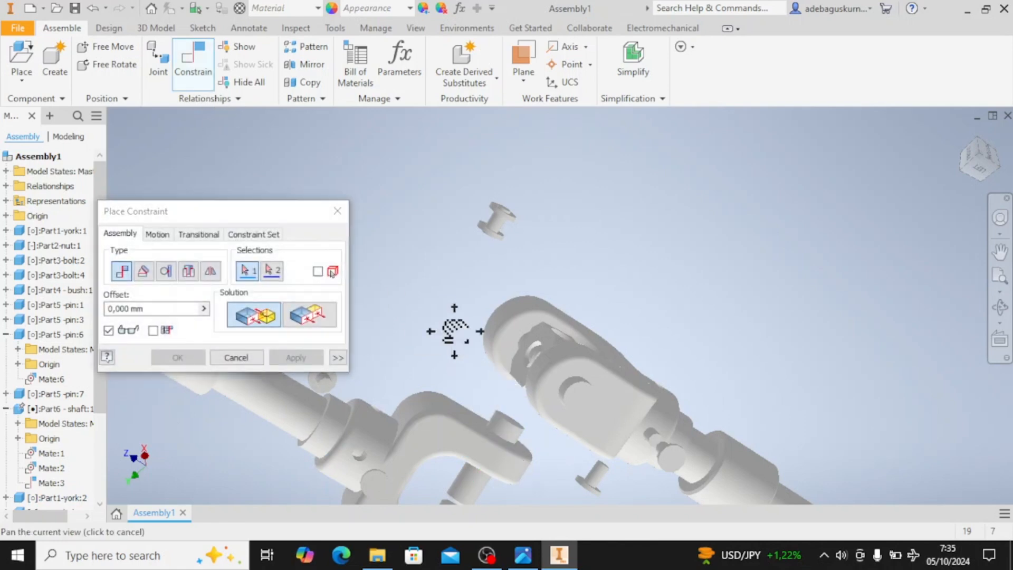
middle_click_drag(455, 330, 533, 84)
middle_click_drag(529, 261, 518, 247, "shift")
scroll(529, 245, "up", 5)
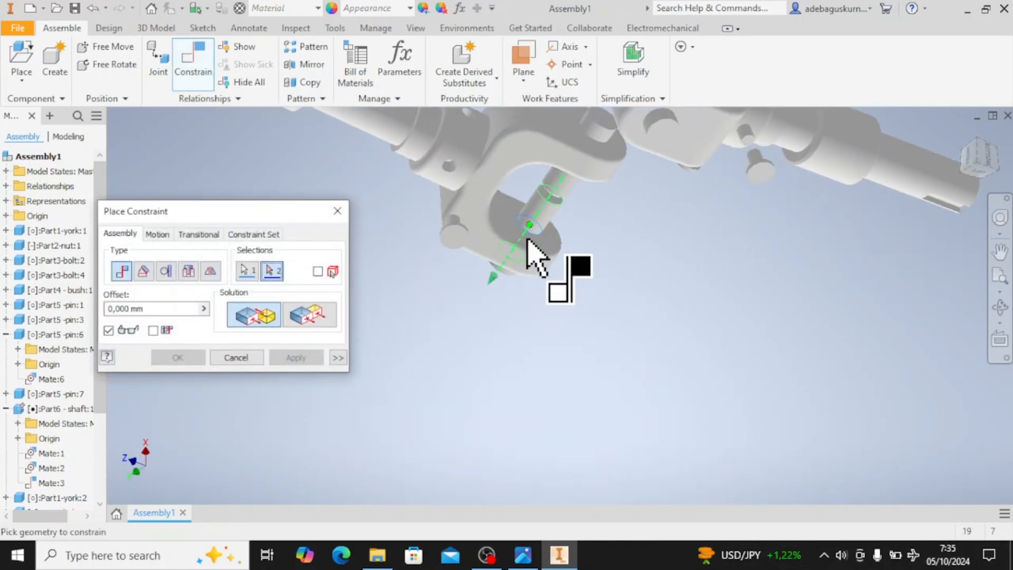
key("Escape")
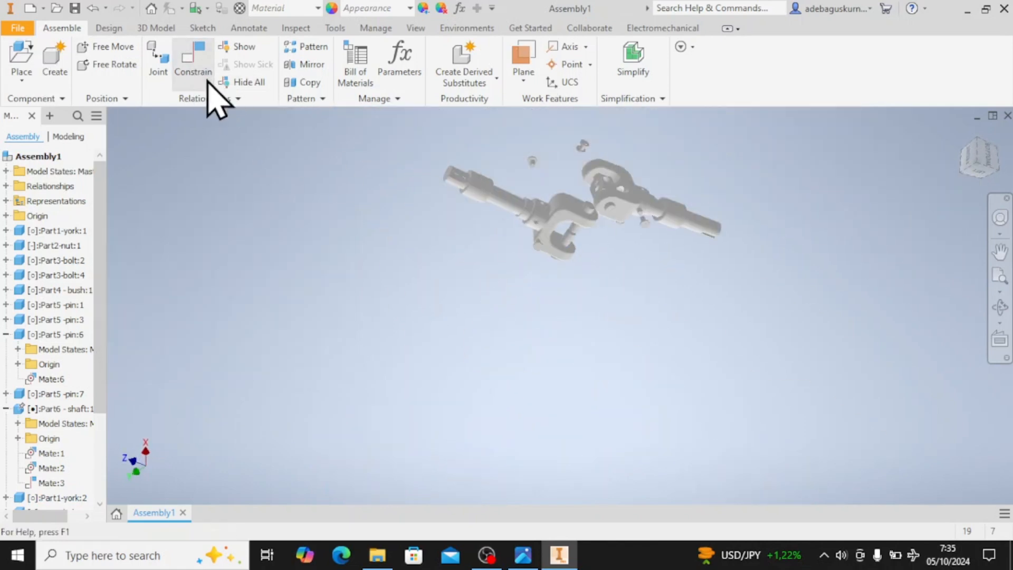
- Mate the inner face of the separated fork to the facing side of the nut with a 6 mm offset
left_click(193, 63)
scroll(538, 267, "down", 6)
left_click(481, 255)
scroll(528, 280, "up", 5)
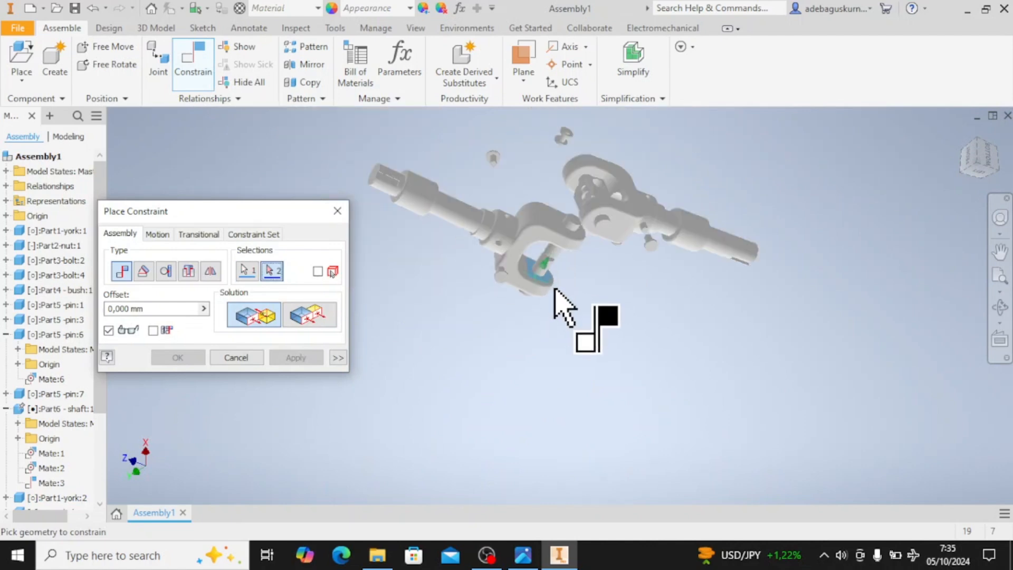
middle_click_drag(561, 301, 606, 233, "shift")
scroll(582, 275, "down", 2)
middle_click_drag(582, 273, 561, 169, "shift")
scroll(533, 155, "down", 4)
left_click(533, 156)
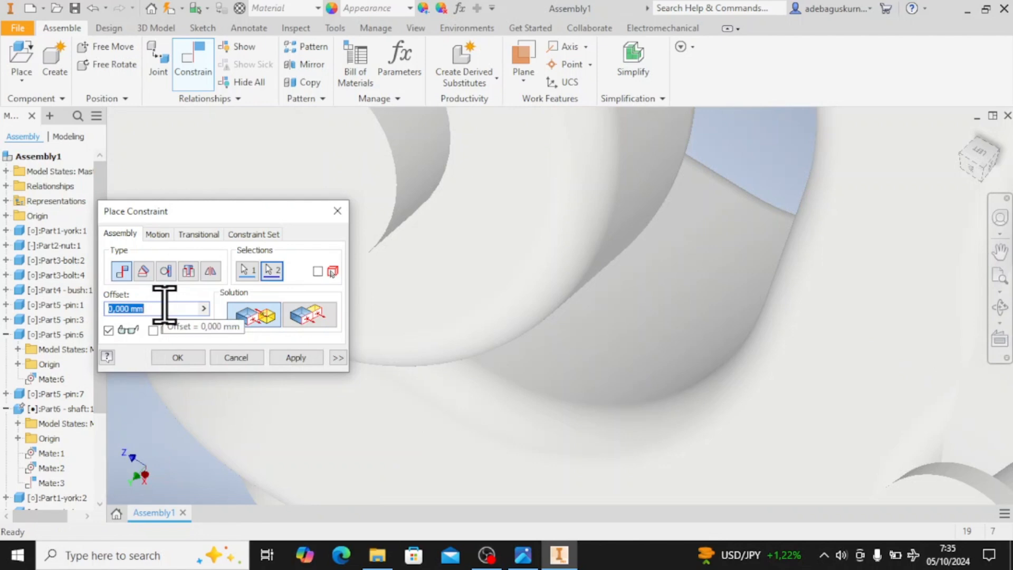
type("6")
left_click(203, 358)
scroll(434, 384, "up", 5)
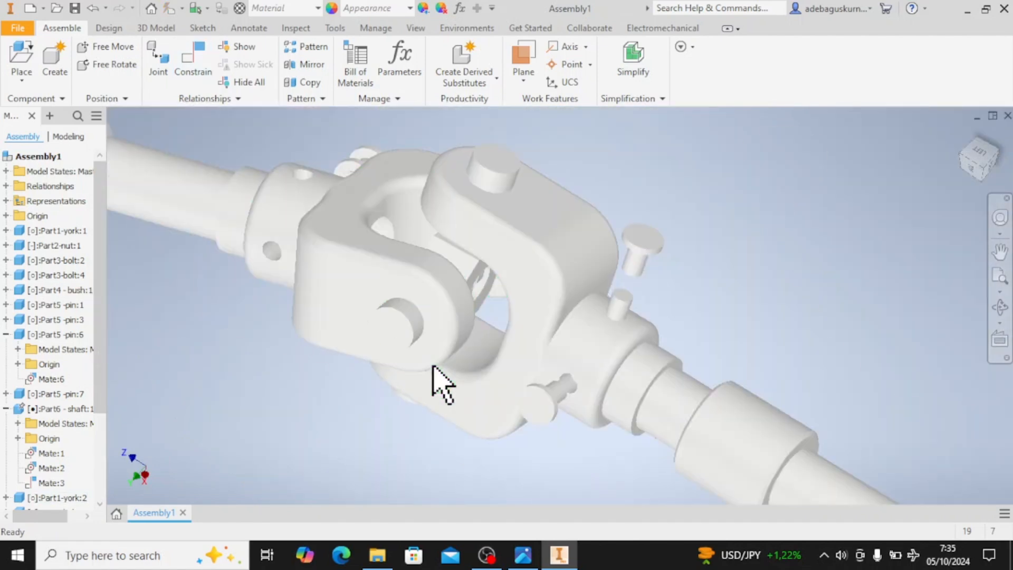
- Swing the joined fork halves around the nut so the two shafts stand at an angle to each other
scroll(437, 385, "down", 3)
middle_click_drag(438, 384, 359, 346, "shift")
scroll(452, 381, "down", 3)
scroll(454, 388, "up", 4)
left_click_drag(362, 328, 394, 402)
left_click_drag(257, 211, 362, 282)
middle_click_drag(588, 411, 575, 415, "shift")
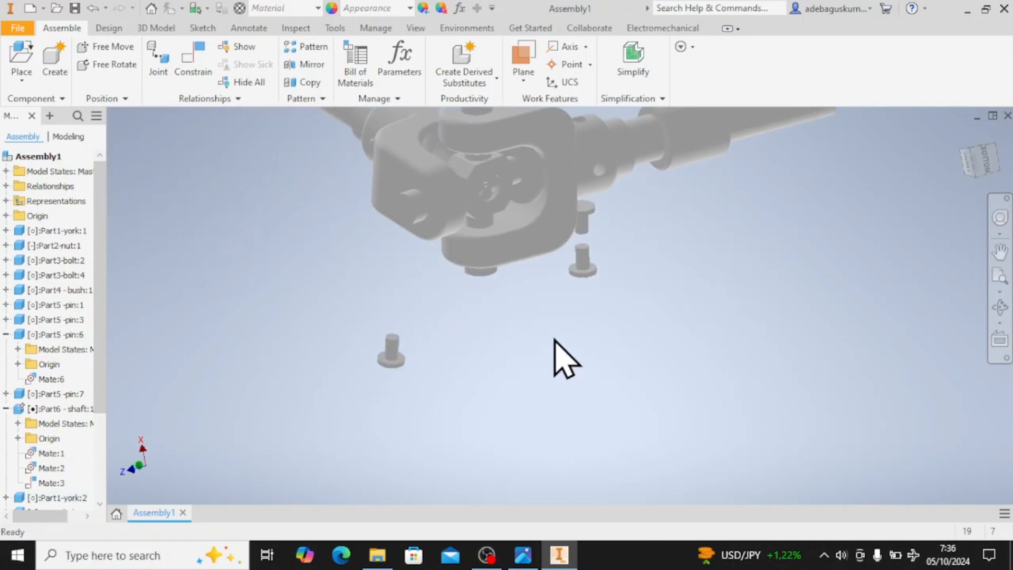
- Add an outside tangent constraint with 0 mm offset between the underside of a loose pin's head and the fork's cylindrical hub
middle_click_drag(560, 306, 472, 396)
left_click(193, 72)
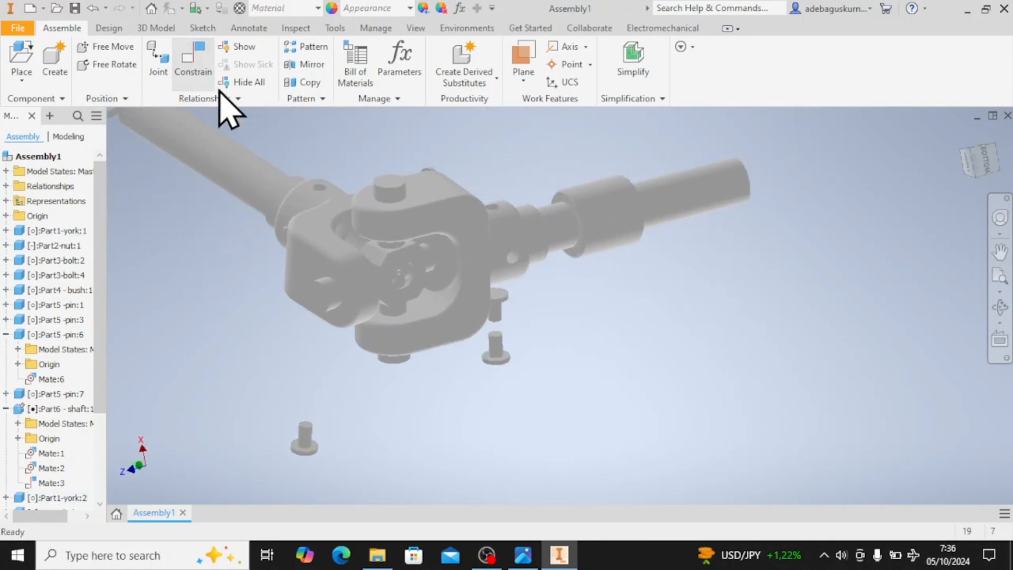
scroll(509, 389, "up", 5)
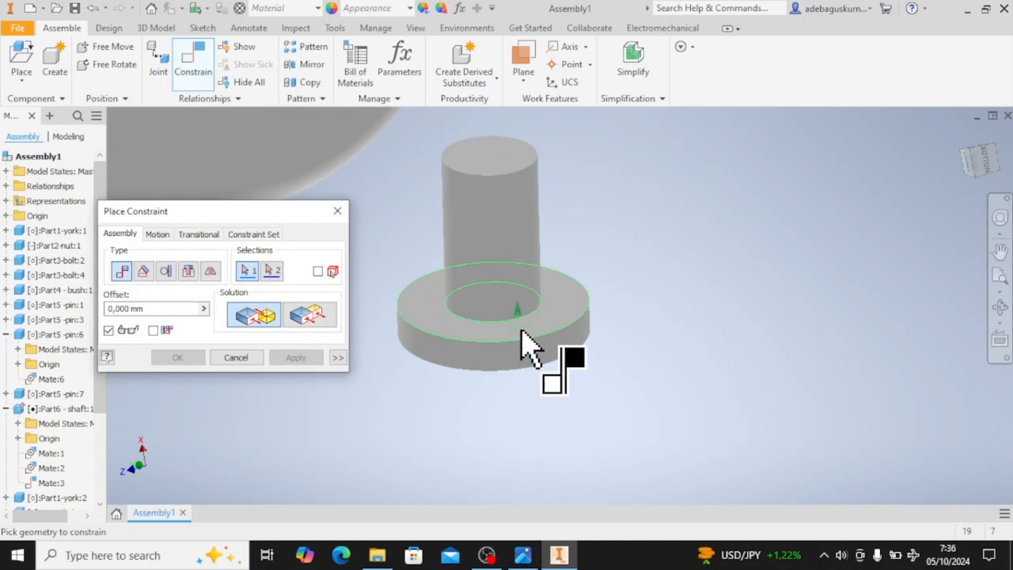
left_click(165, 271)
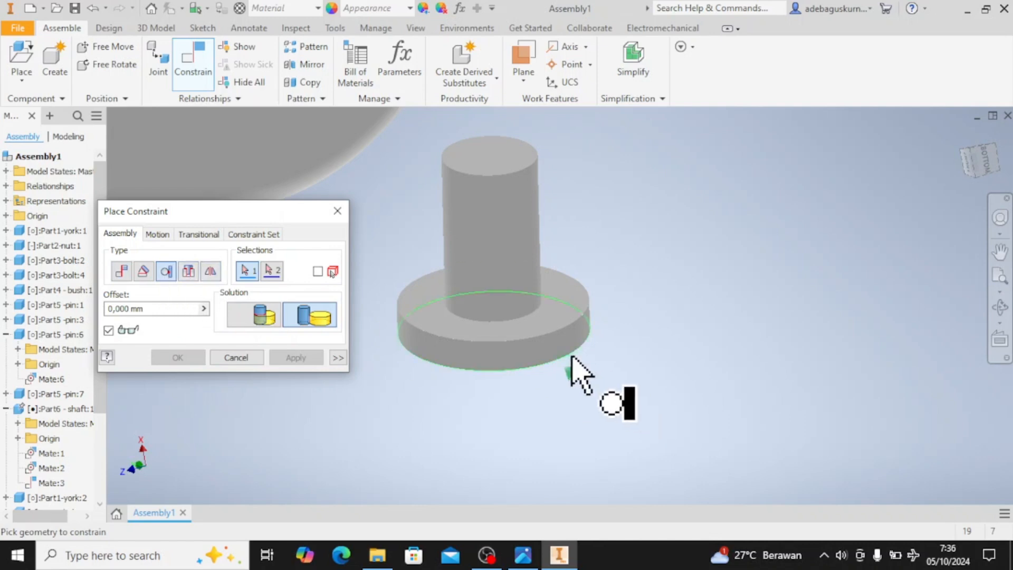
left_click(543, 340)
scroll(594, 330, "up", 5)
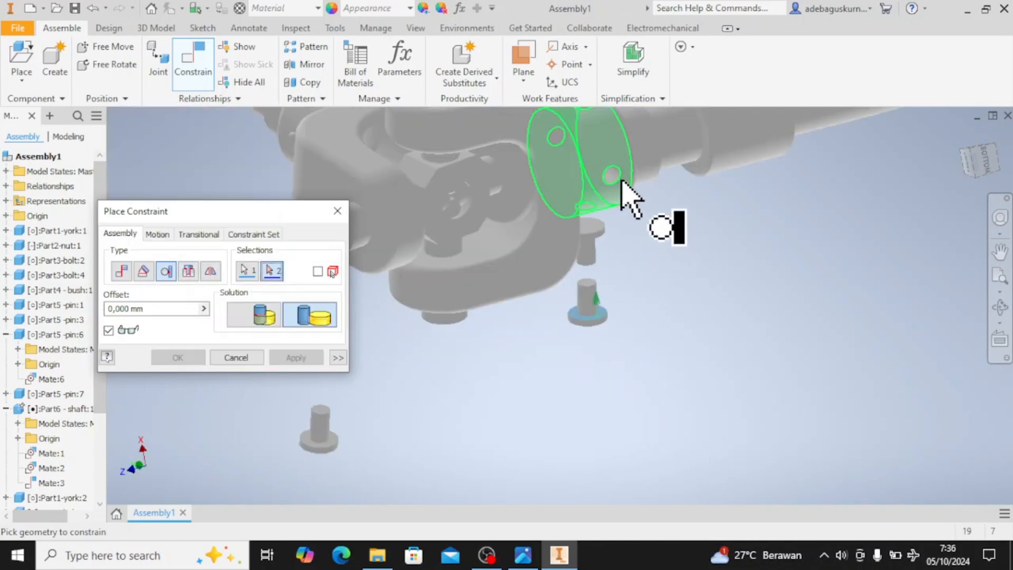
left_click(619, 199)
middle_click_drag(634, 264, 564, 349)
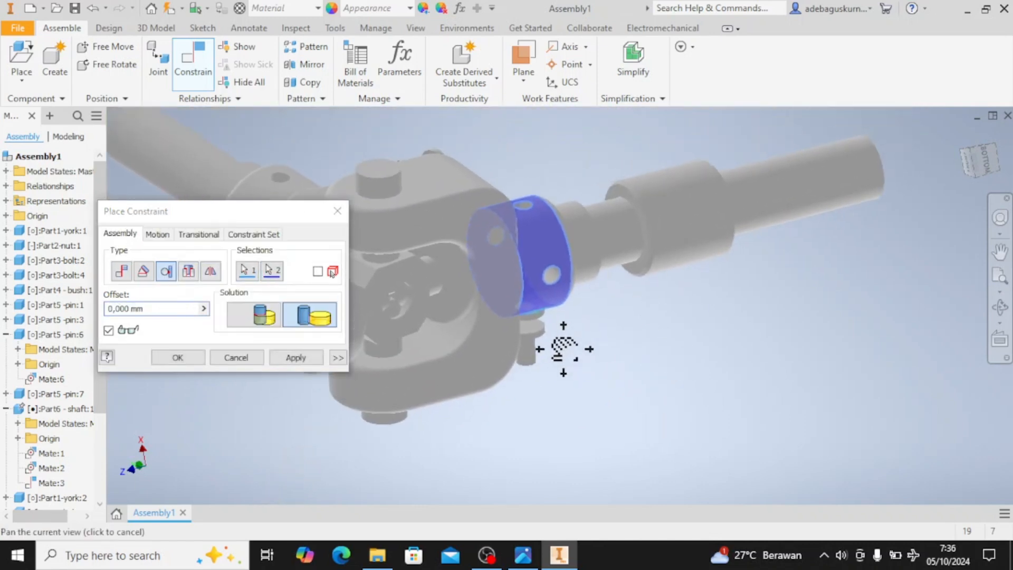
left_click(256, 311)
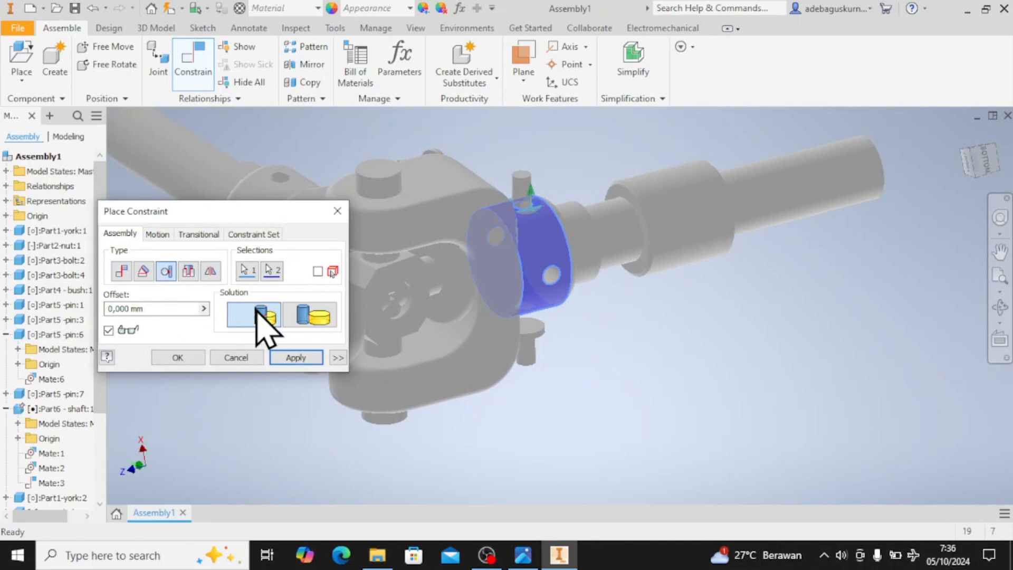
middle_click_drag(616, 357, 603, 368, "shift")
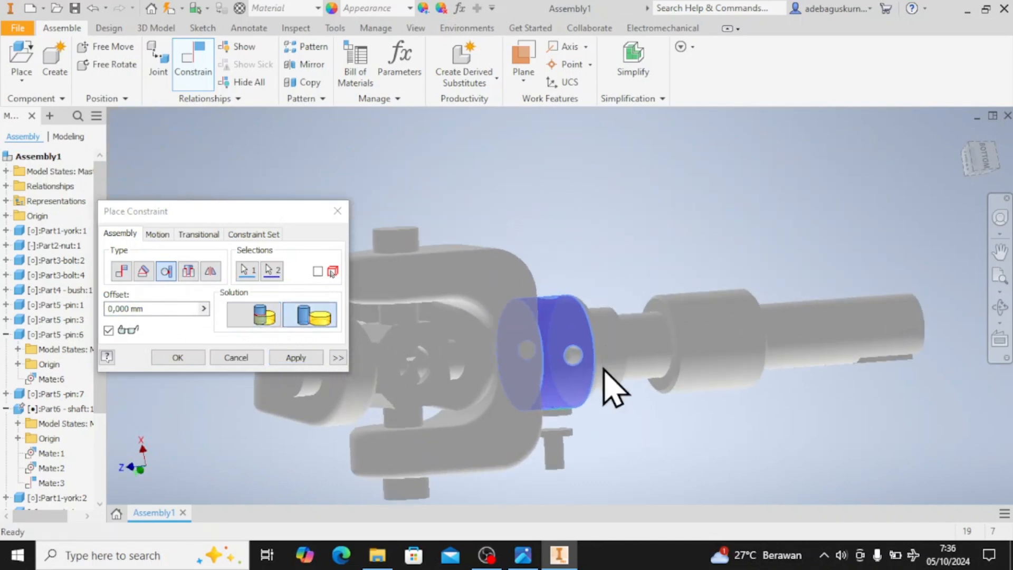
scroll(566, 431, "up", 5)
scroll(567, 422, "down", 7)
middle_click_drag(590, 457, 568, 289)
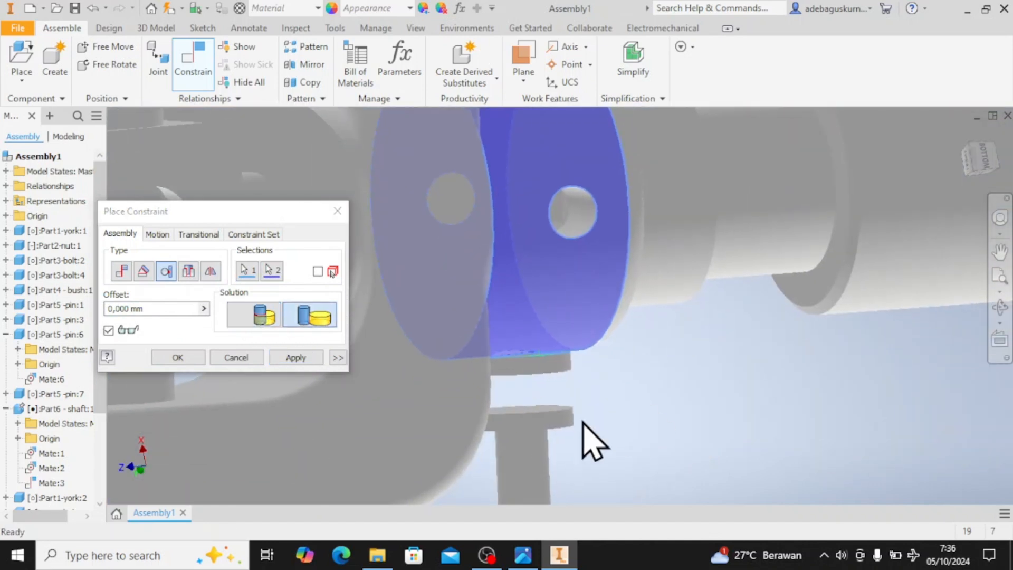
left_click(300, 360)
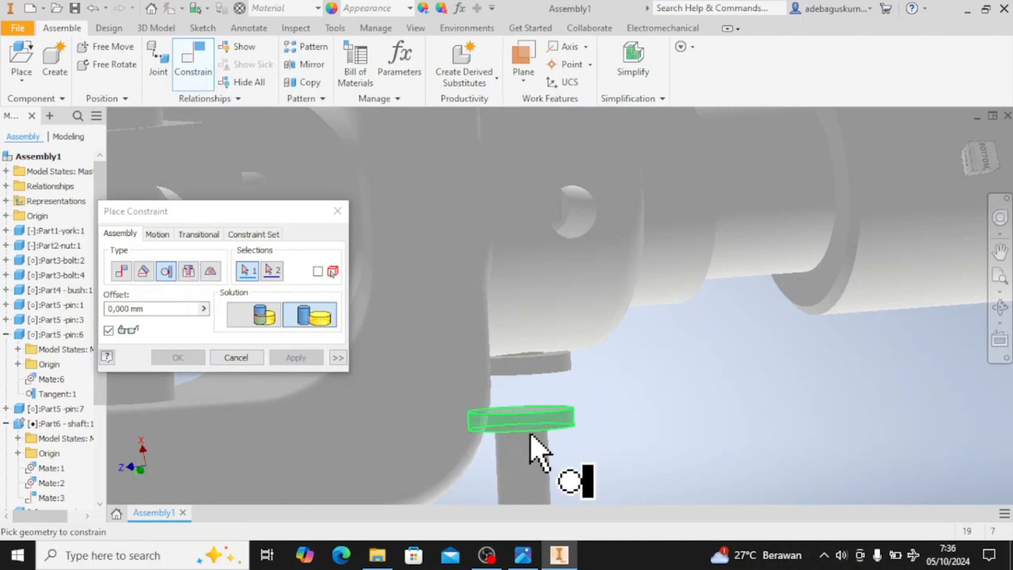
- Constrain the second pin's head underside tangent to the same fork hub, using the outside solution and 0 mm offset
left_click(532, 471)
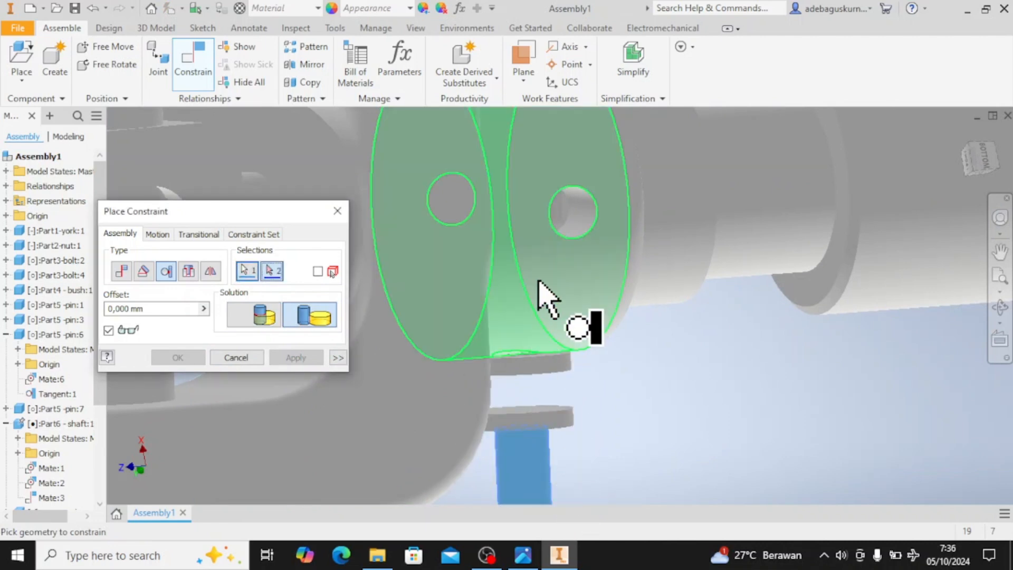
left_click(258, 357)
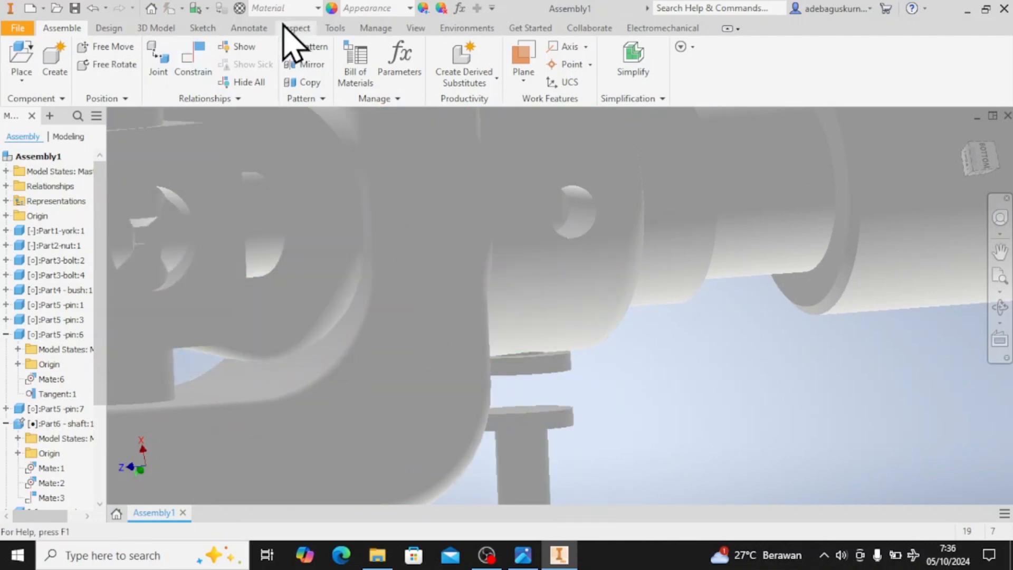
left_click(196, 69)
middle_click_drag(645, 420, 652, 137, "shift")
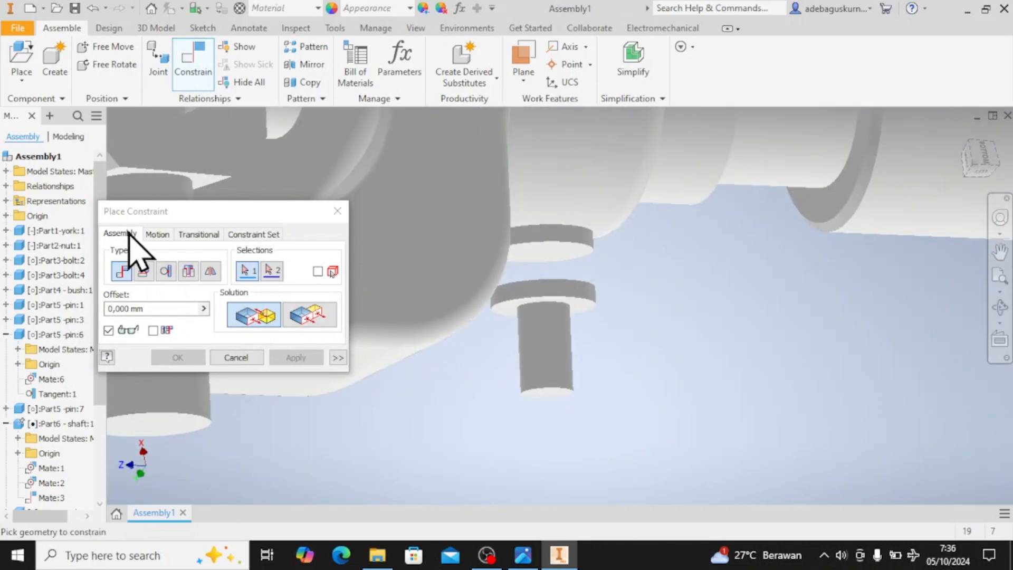
left_click(164, 271)
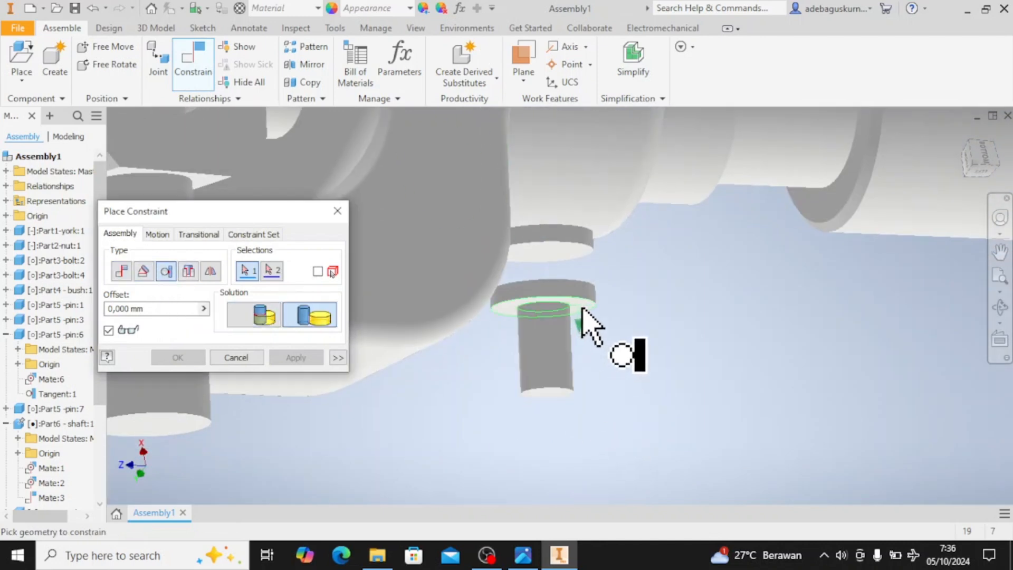
left_click(582, 163)
middle_click_drag(569, 304, 500, 551)
left_click(289, 358)
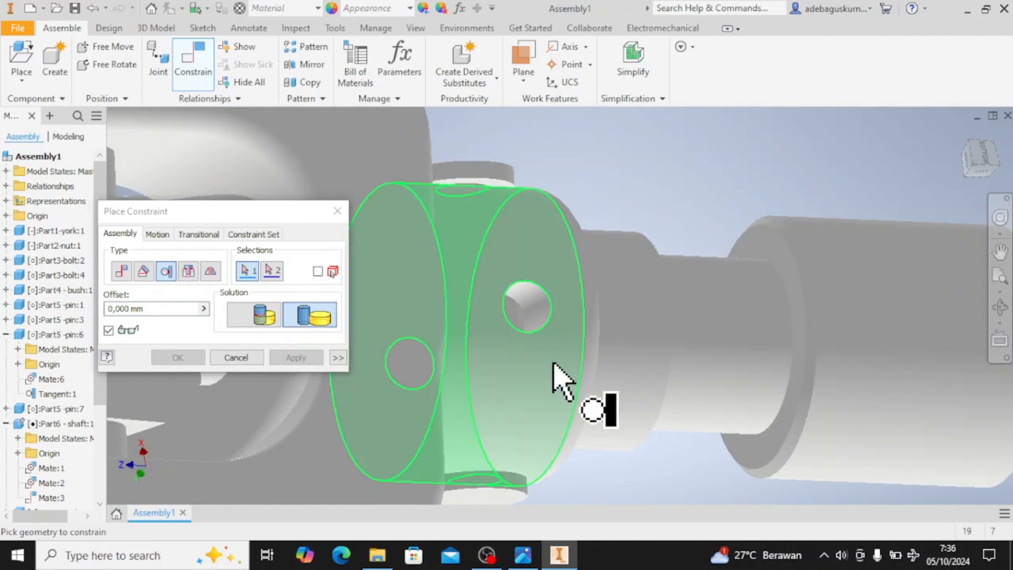
- Seat the third pin on the same hub with an outside tangent constraint on its head's underside and 0 mm offset
scroll(560, 377, "down", 6)
middle_click_drag(559, 377, 551, 401, "shift")
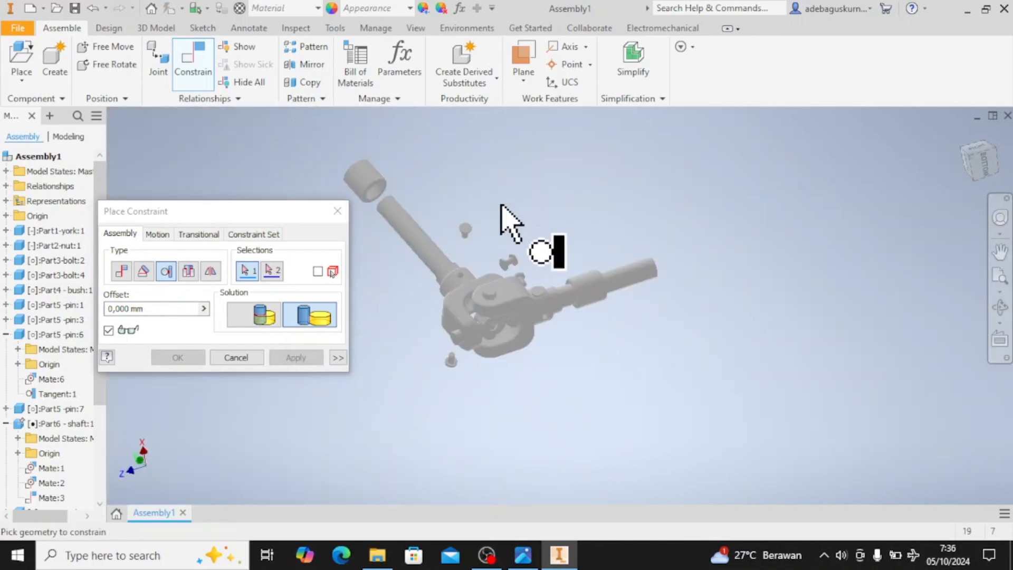
scroll(531, 278, "up", 6)
left_click(632, 174)
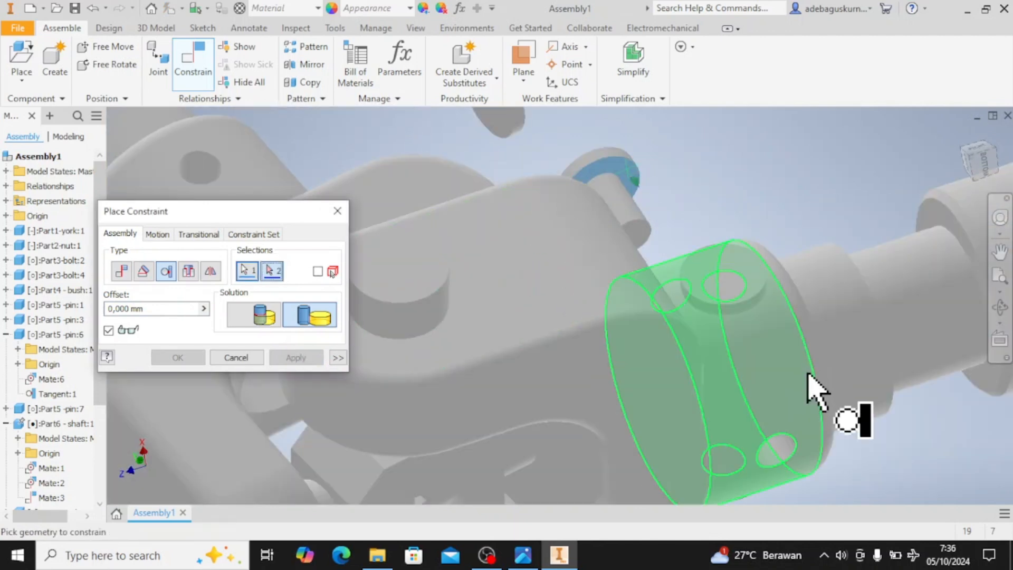
left_click(769, 385)
left_click(289, 362)
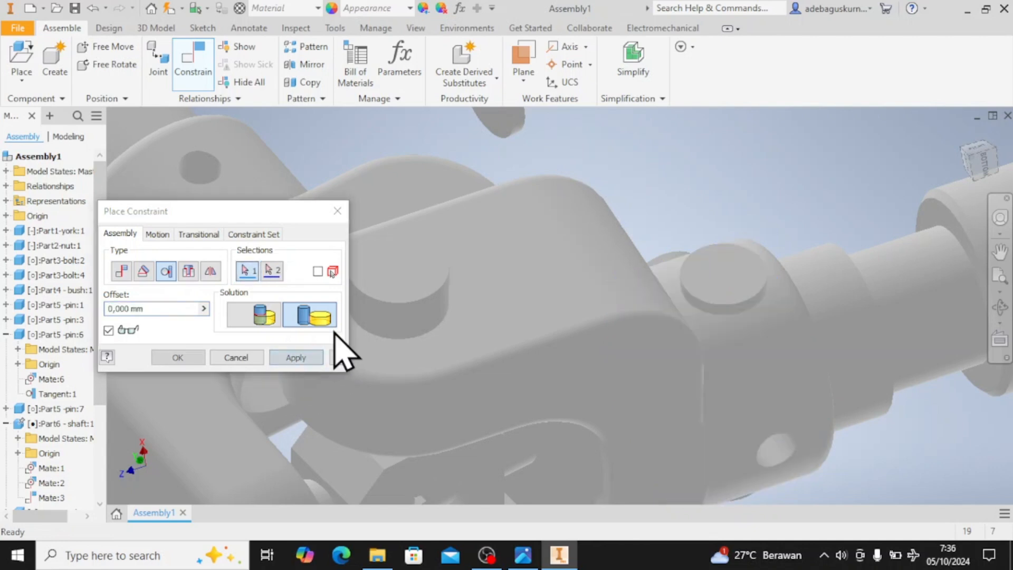
- Examine the joint from several angles for loose pins and hub holes that still need constraining
middle_click_drag(596, 181, 620, 358)
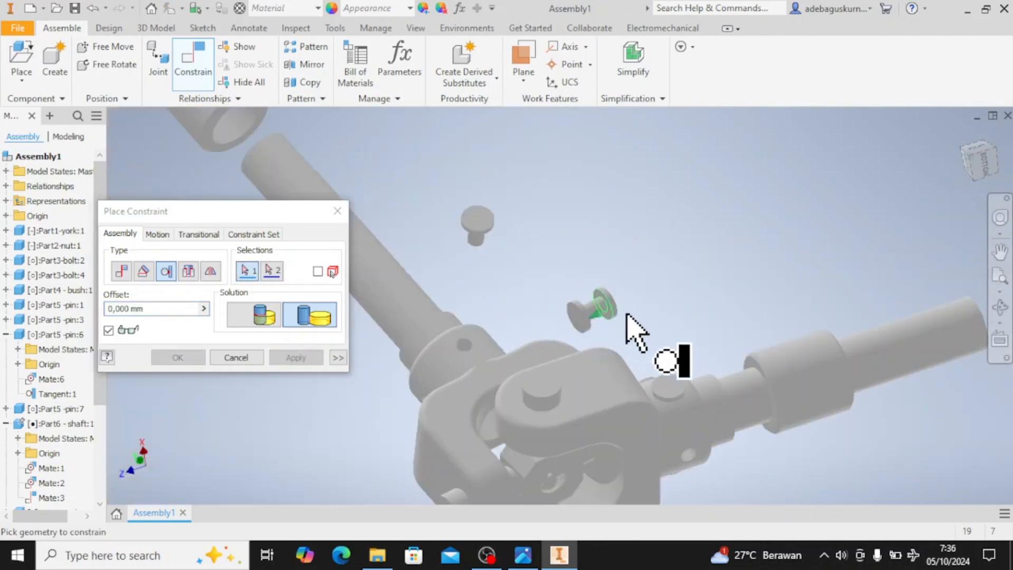
scroll(660, 353, "up", 5)
scroll(681, 422, "down", 5)
scroll(680, 421, "up", 5)
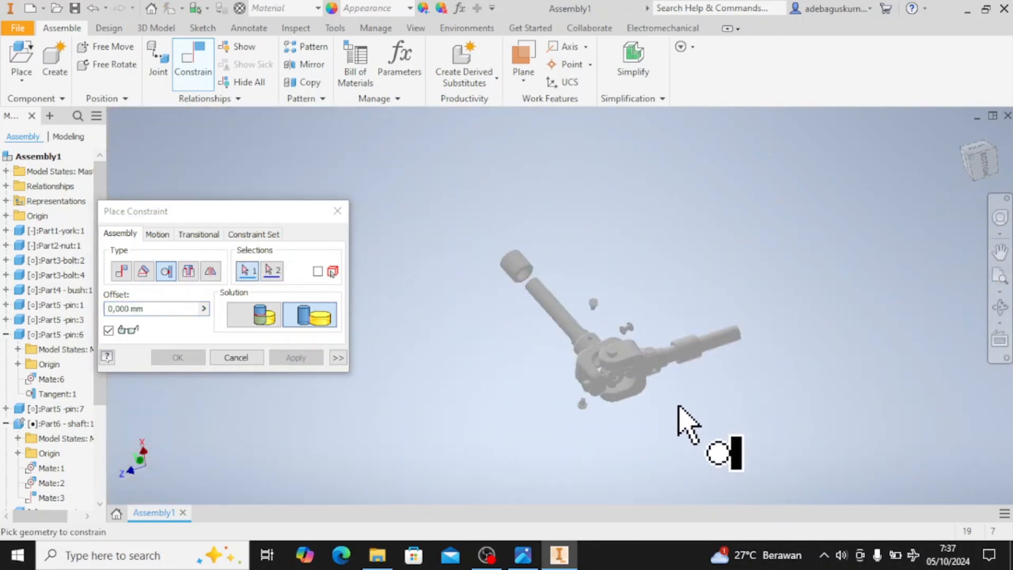
middle_click_drag(679, 421, 663, 482, "shift")
scroll(649, 429, "up", 2)
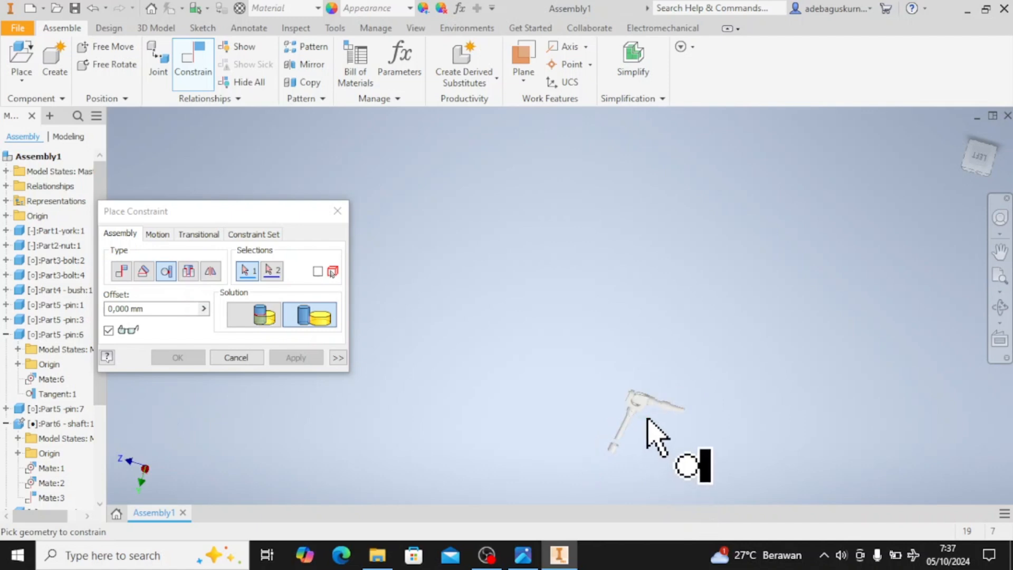
scroll(656, 446, "down", 5)
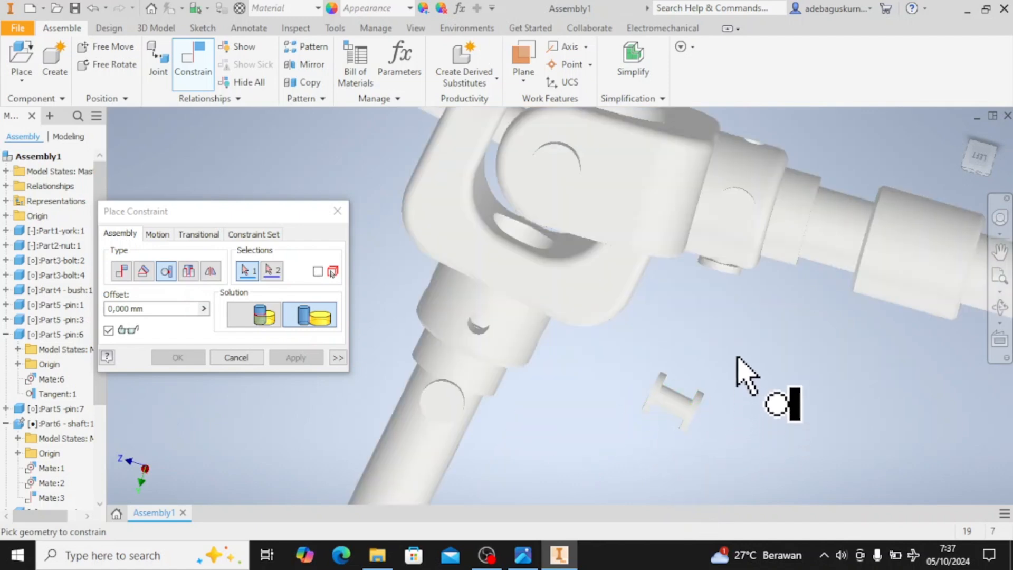
middle_click_drag(737, 357, 719, 448, "shift")
scroll(713, 432, "up", 6)
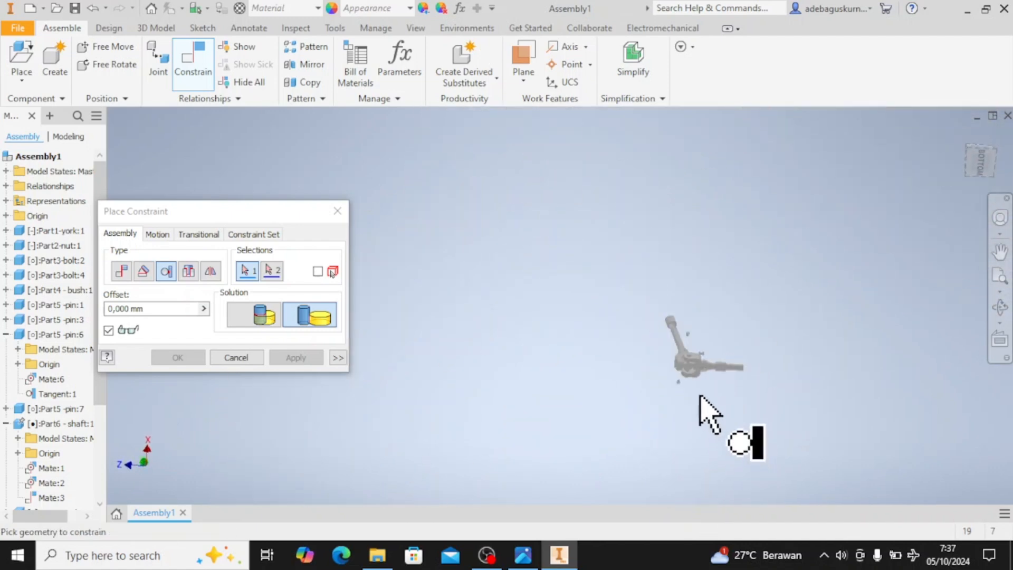
scroll(710, 398, "down", 3)
key("Escape")
- Swing the fork half with the unseated pins around the nut to a new angle
left_click_drag(729, 362, 609, 63)
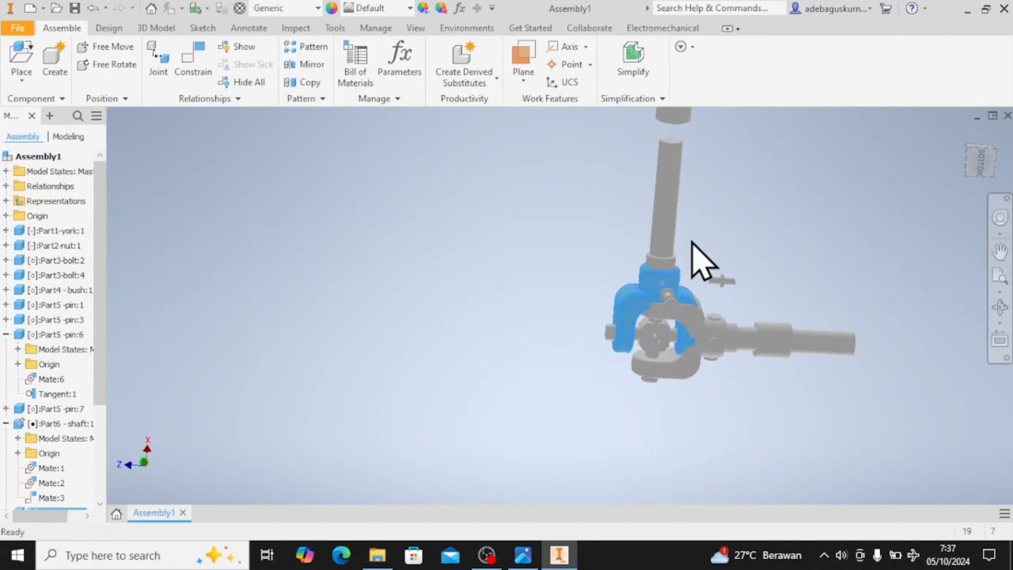
left_click_drag(695, 260, 570, 252)
- Pull the loose pin partway out of the fork hub and test whether the neighbouring pin still slides in its hole
scroll(648, 306, "down", 6)
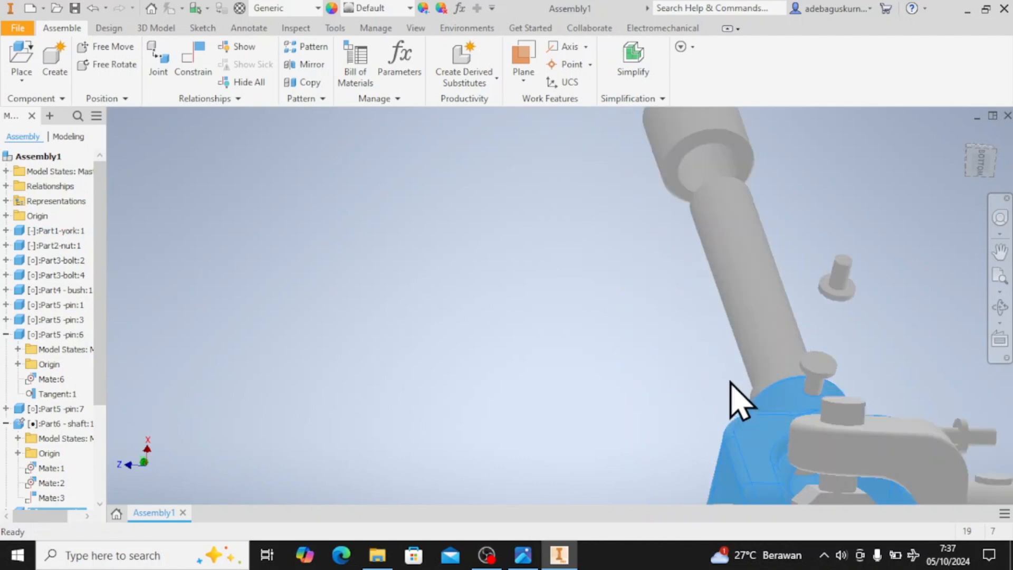
middle_click_drag(744, 359, 309, 138)
middle_click_drag(583, 303, 443, 214, "shift")
left_click_drag(415, 249, 446, 246)
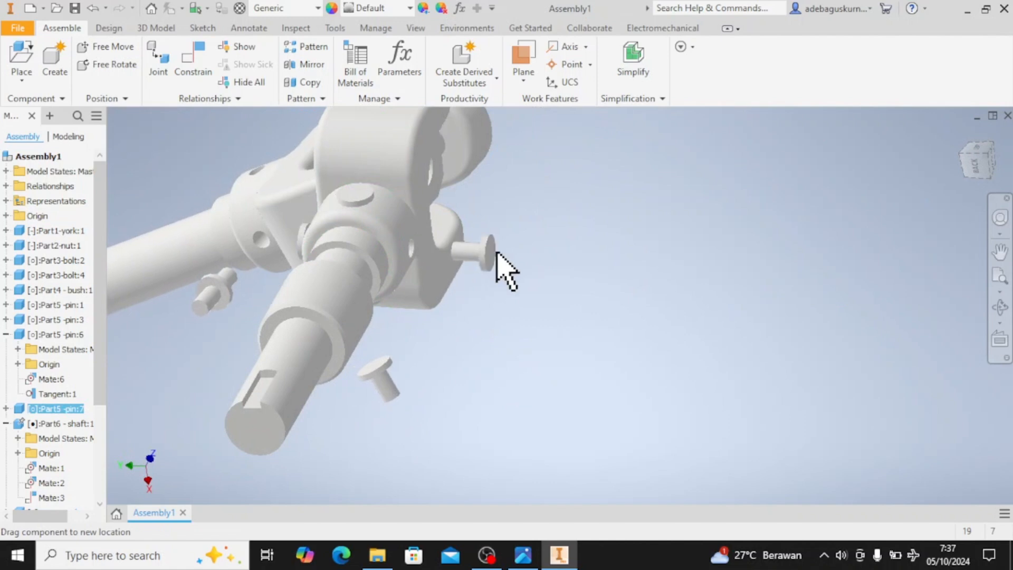
left_click_drag(353, 203, 341, 179)
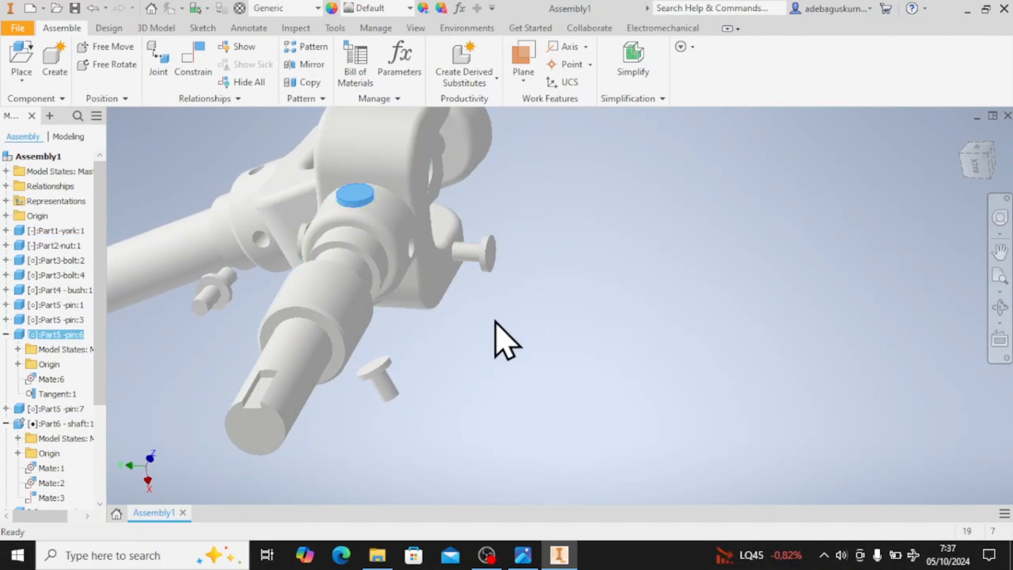
- Seat the pulled-out pin on the fork hub with an outside tangent constraint on its head's underside and 0 mm offset
left_click(193, 80)
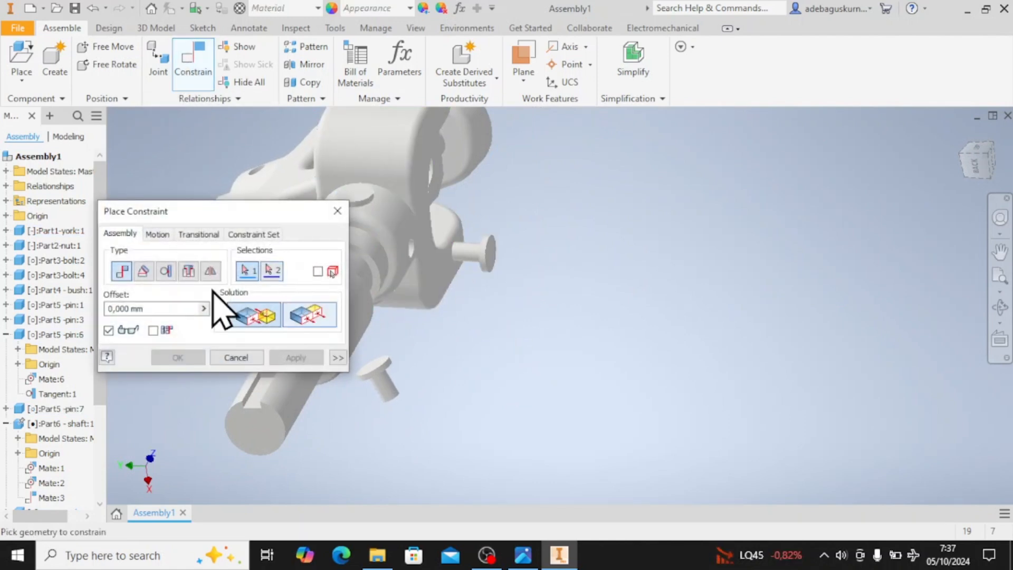
left_click(167, 277)
middle_click_drag(475, 401, 546, 306, "shift")
scroll(475, 269, "up", 5)
left_click(429, 226)
scroll(532, 288, "down", 3)
scroll(374, 205, "up", 3)
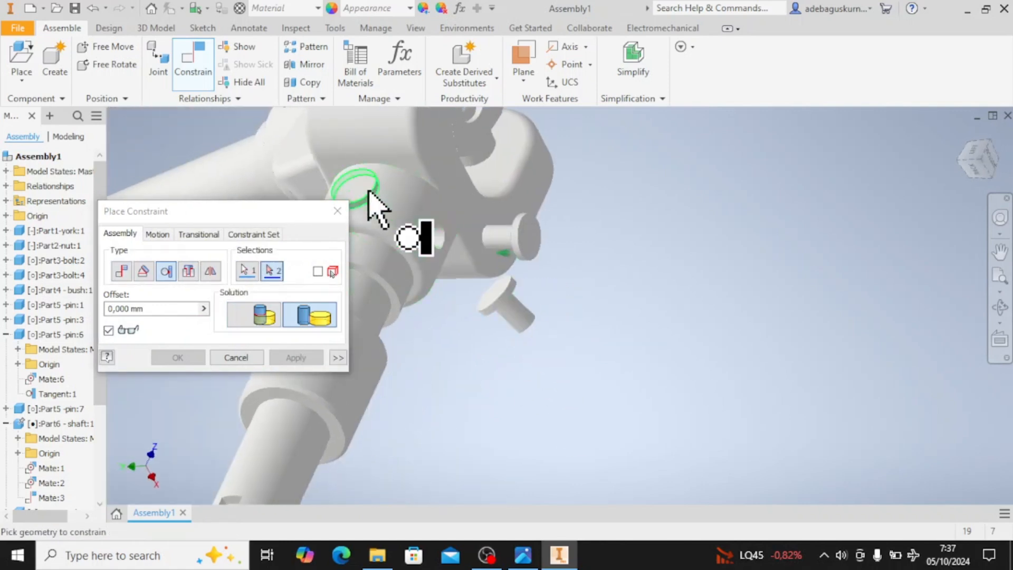
left_click(405, 224)
left_click(290, 358)
scroll(459, 389, "down", 5)
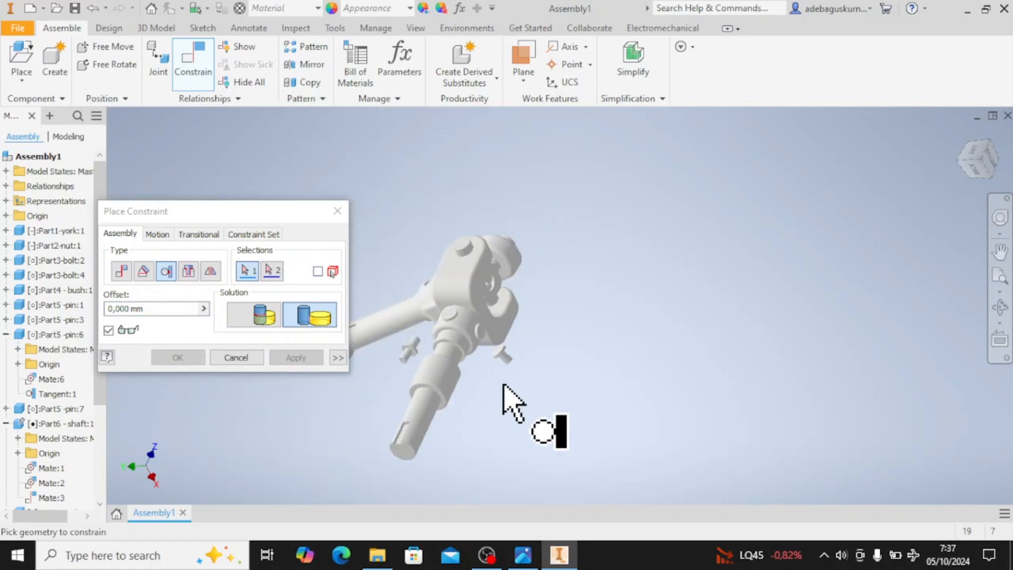
- Swing the second shaft and its fork around the nut until both shafts point in opposite directions
middle_click_drag(511, 402, 824, 486, "shift")
key("Escape")
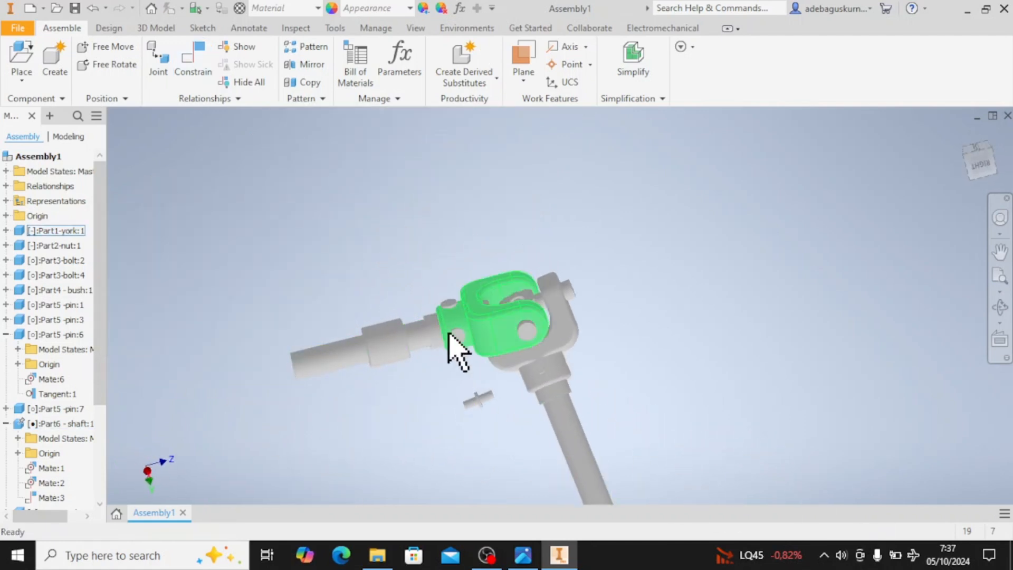
left_click_drag(448, 332, 442, 311)
left_click(356, 362)
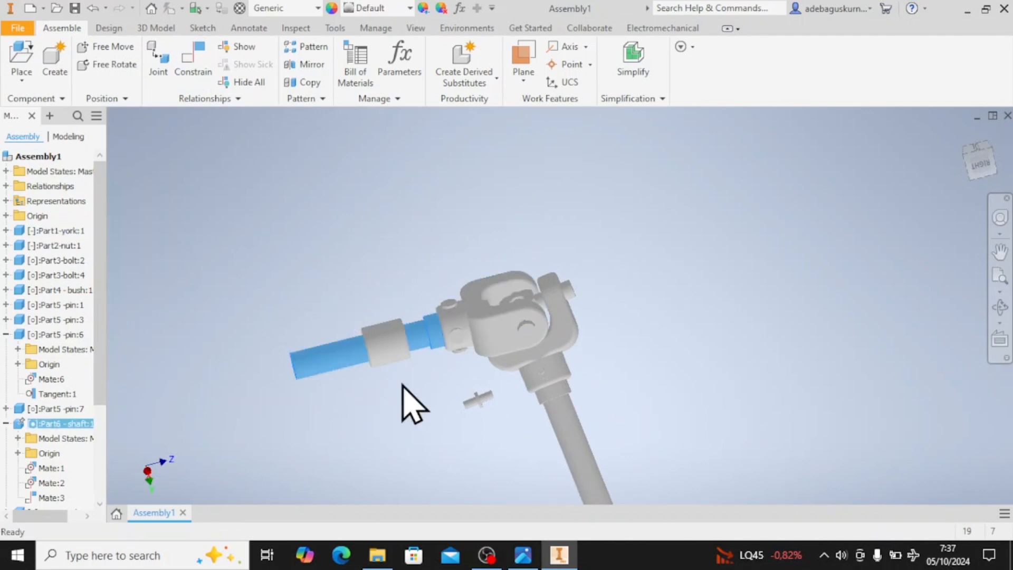
left_click_drag(567, 422, 781, 268)
middle_click_drag(781, 268, 775, 380, "shift")
scroll(707, 317, "up", 5)
left_click(193, 61)
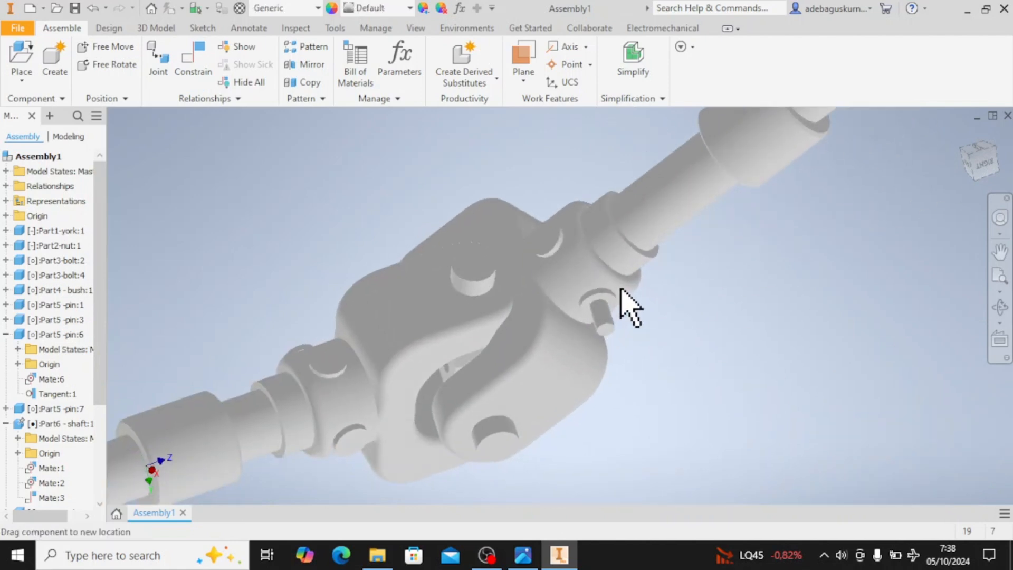
- Try to correct the inverted pin on the second fork hub by editing the solution of its tangent constraint
left_click_drag(621, 289, 636, 331)
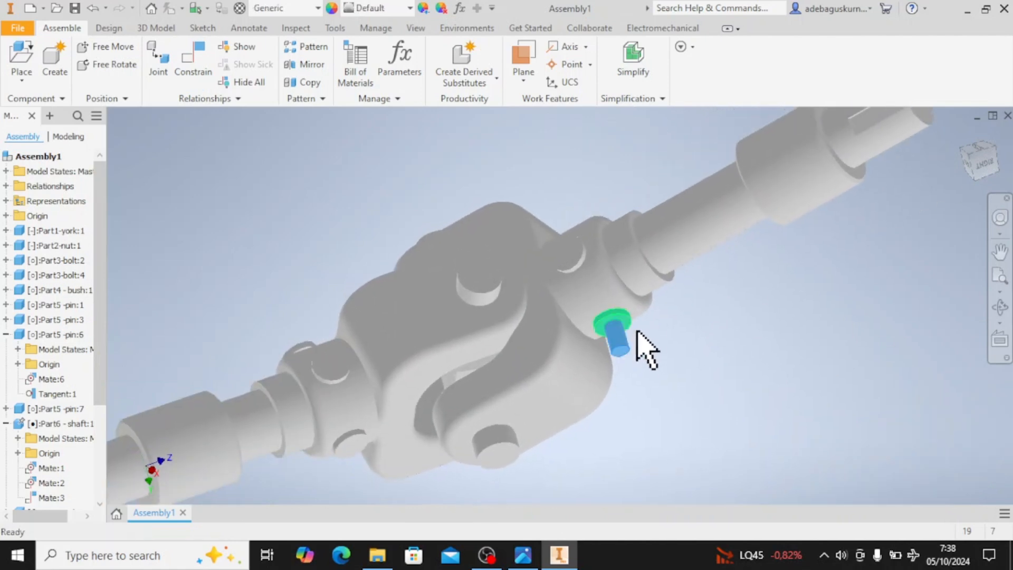
scroll(29, 454, "down", 3)
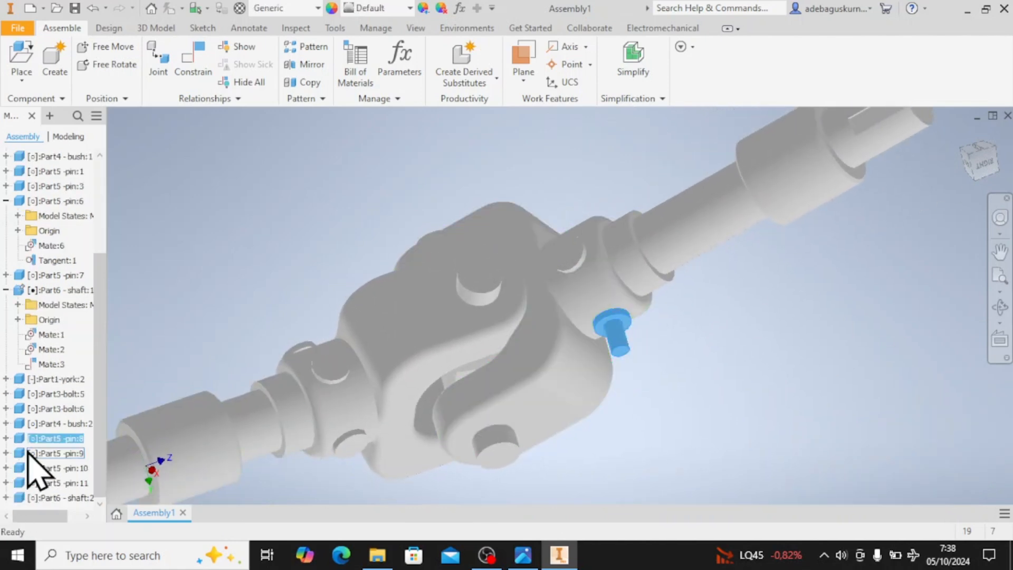
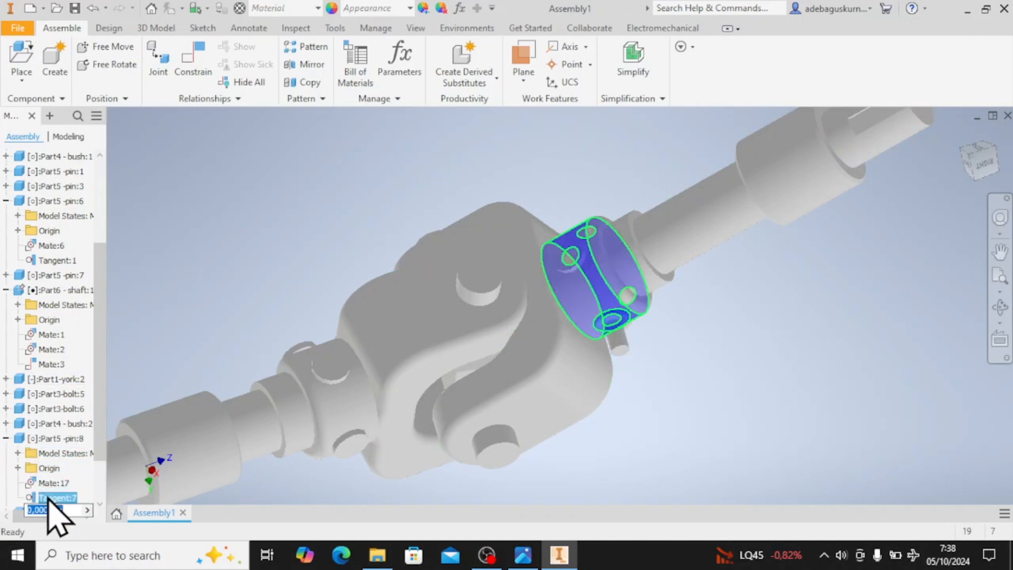
right_click(48, 498)
left_click(74, 426)
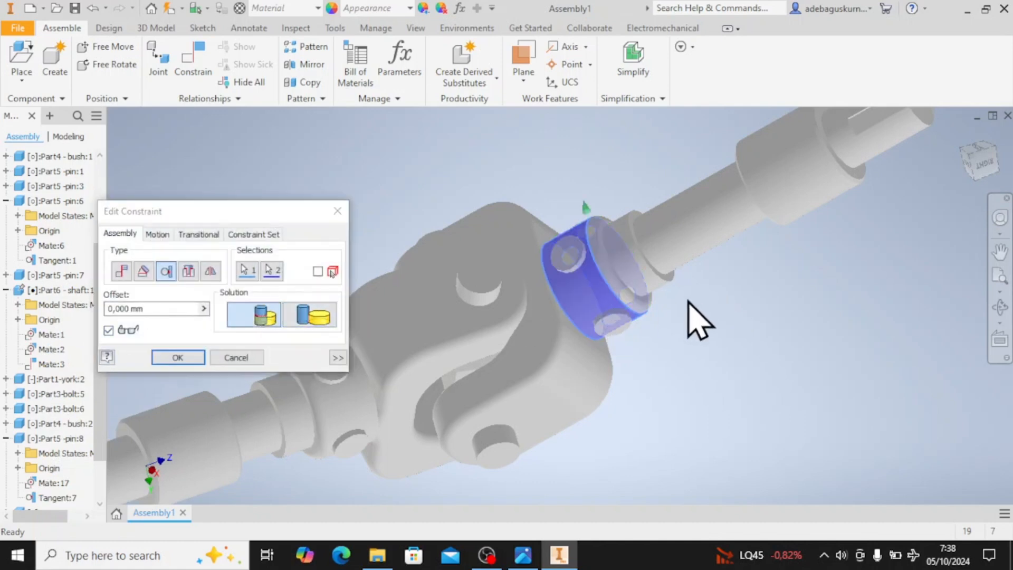
middle_click_drag(689, 301, 705, 350)
mouse_move(986, 154)
left_mouse_down()
mouse_move(994, 189)
mouse_move(983, 164)
left_mouse_up()
left_click(309, 315)
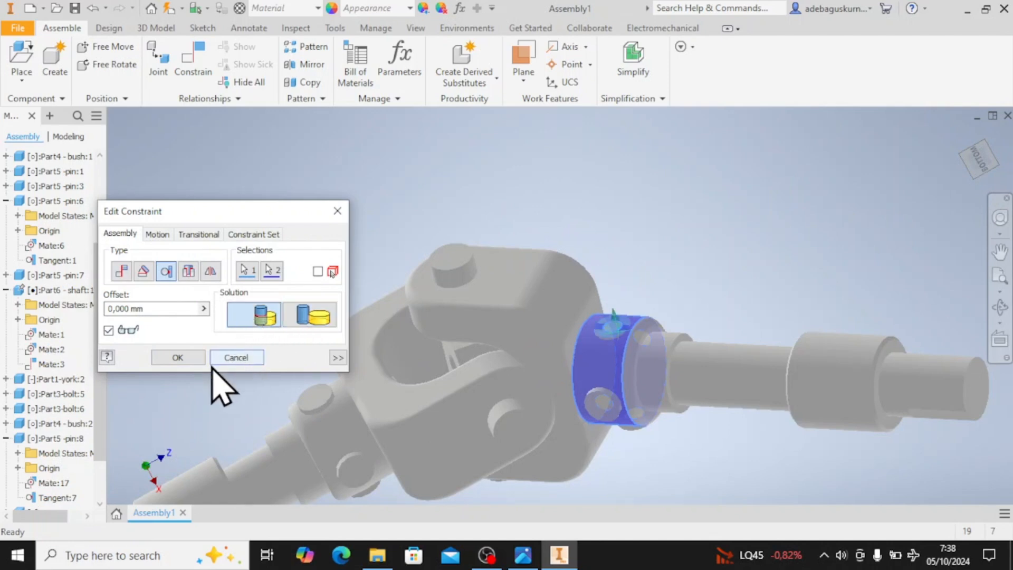
left_click(235, 358)
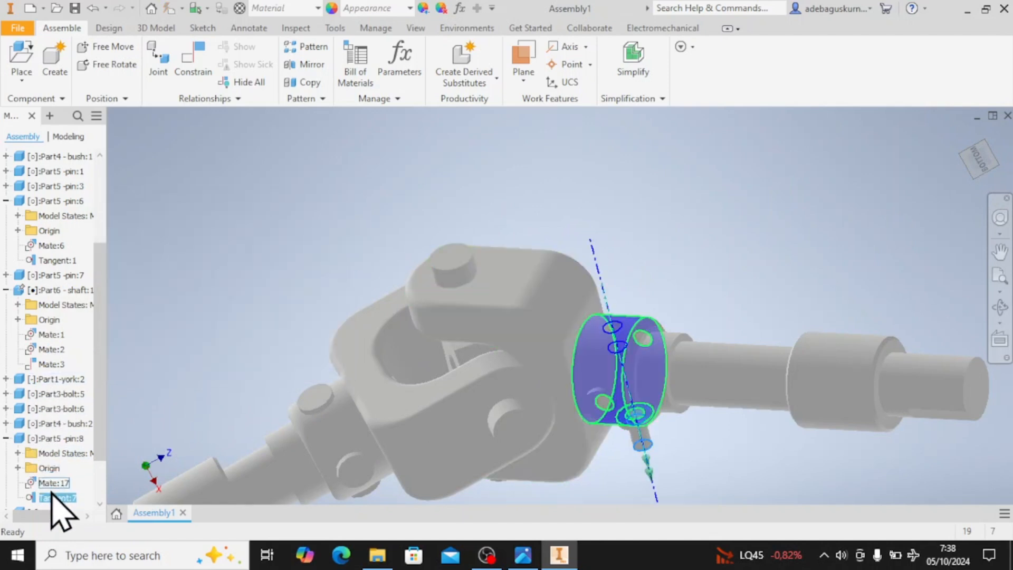
- Delete the inverted pin's tangent constraint and pull the pin clear of the second fork's hub
right_click(57, 498)
left_click(173, 348)
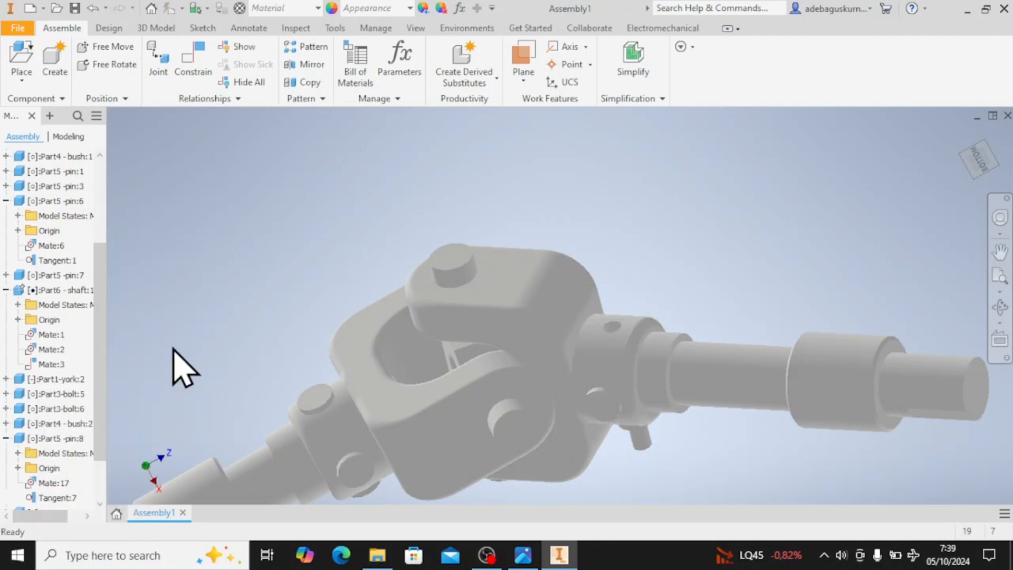
left_click_drag(657, 457, 649, 426)
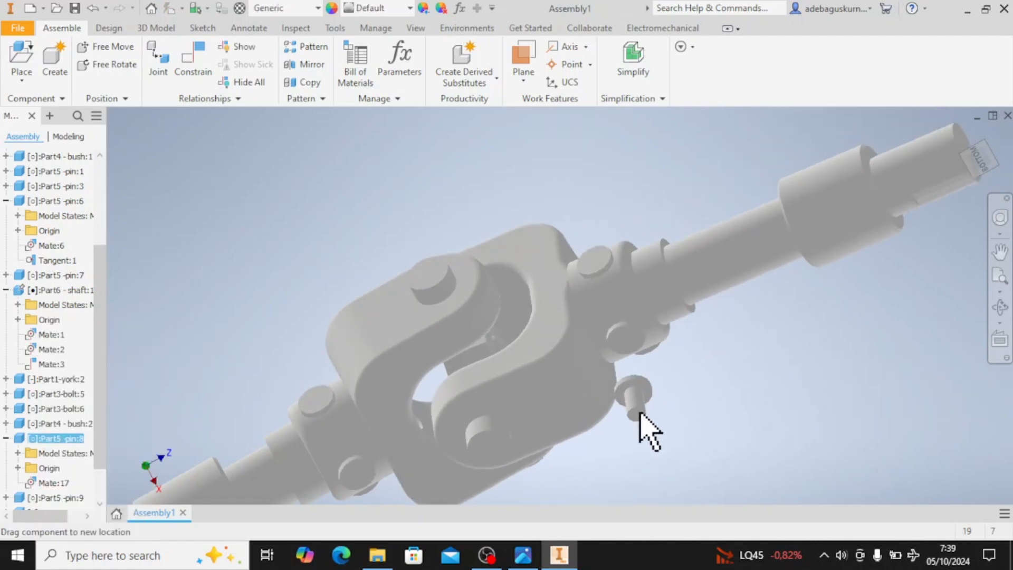
- Constrain the freed pin's head underside tangent to the second fork's hub, using the outside solution and 0 mm offset
left_click(209, 52)
scroll(642, 419, "down", 3)
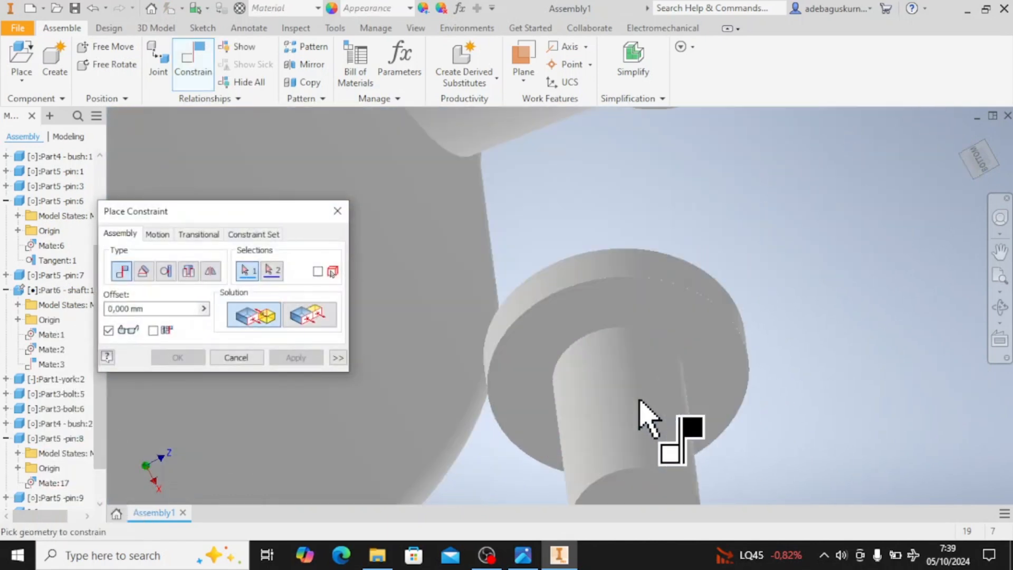
left_click(684, 337)
scroll(684, 323, "up", 3)
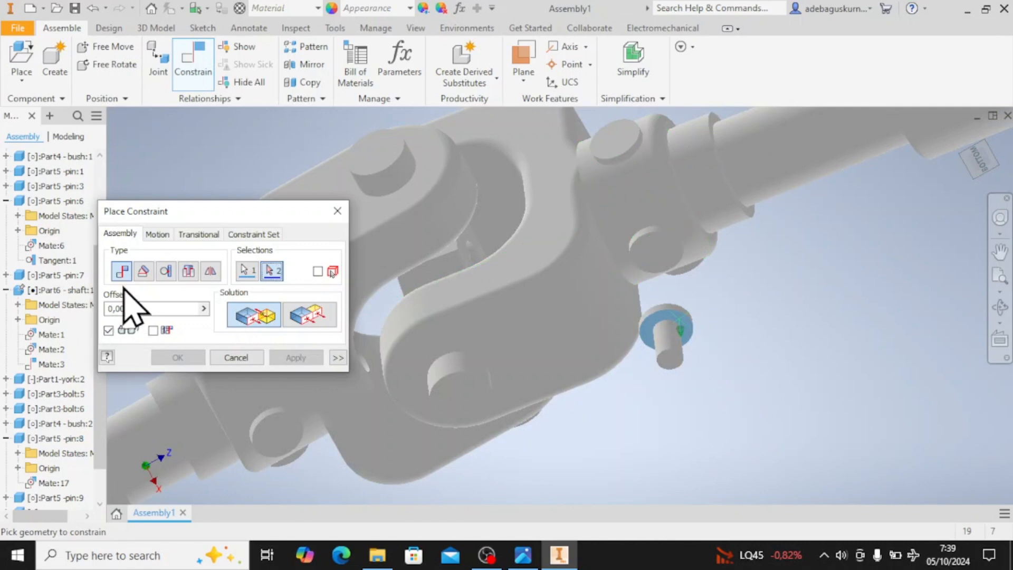
left_click(165, 270)
left_click(623, 199)
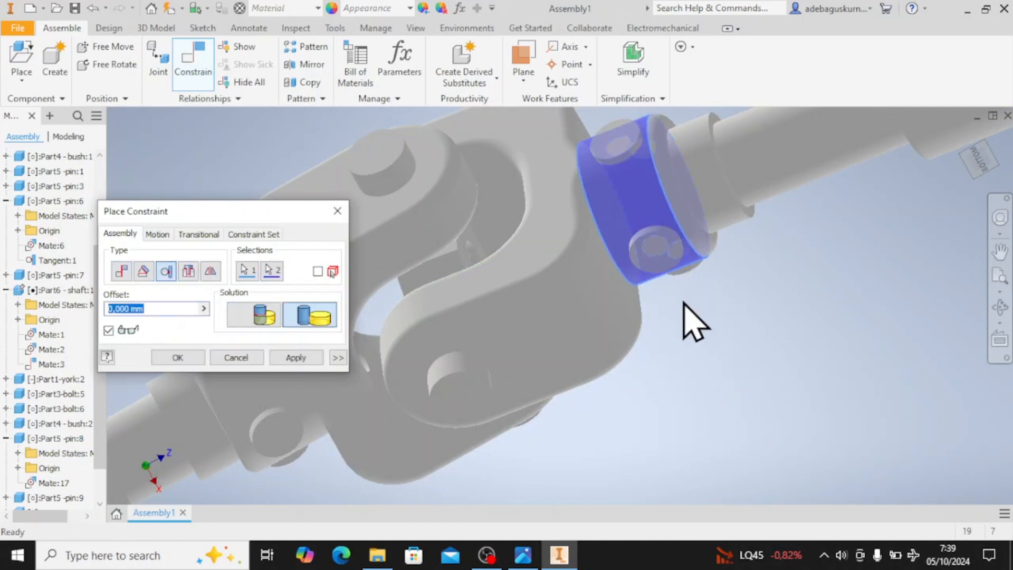
left_click_drag(973, 165, 965, 221)
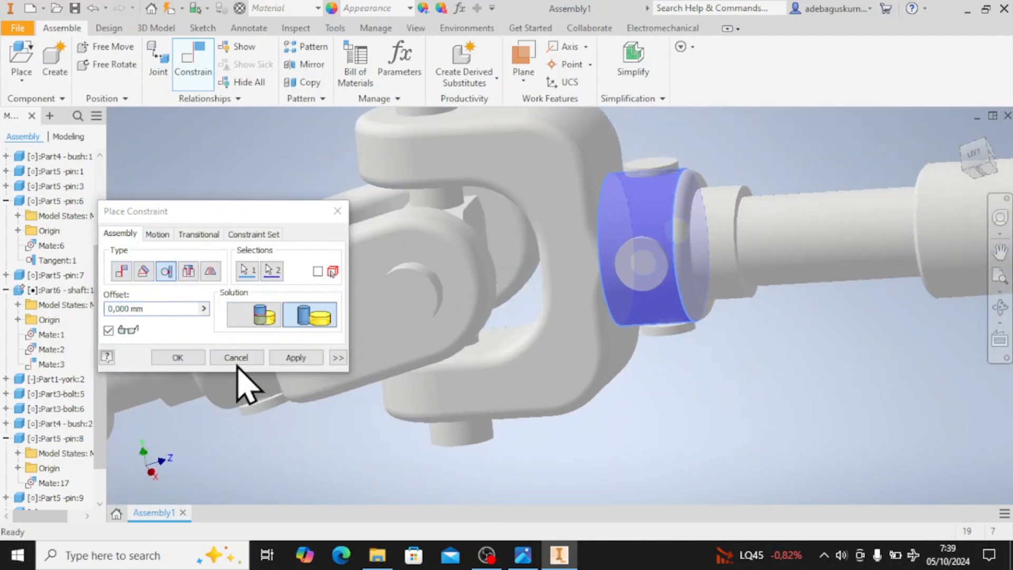
left_click(176, 358)
scroll(697, 364, "down", 3)
scroll(696, 369, "down", 4)
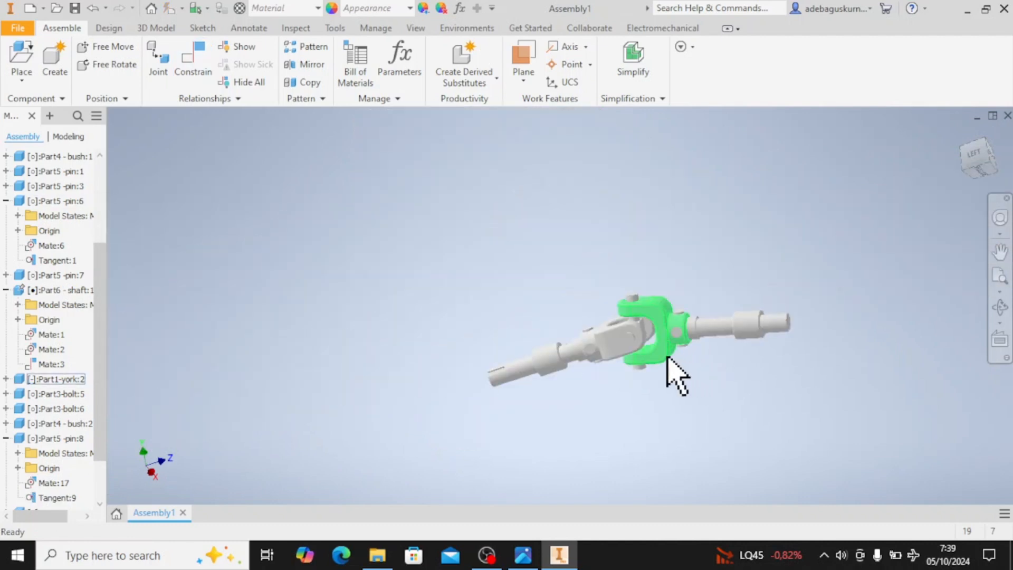
- Slide the first shaft's bush toward the joint and swing the second shaft with its fork around the nut in the left view
left_click(973, 159)
scroll(559, 355, "up", 6)
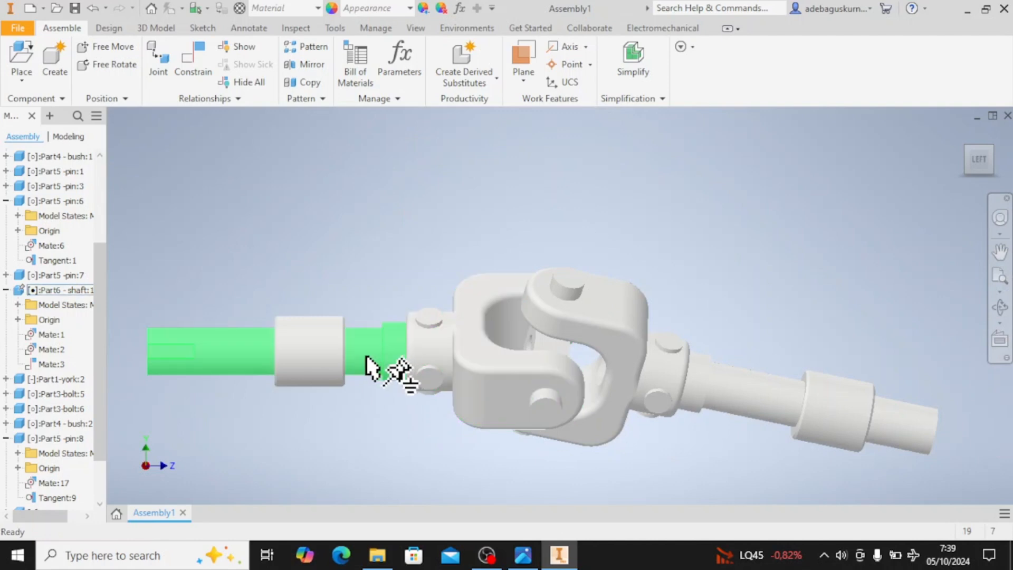
left_click_drag(324, 360, 338, 357)
left_click(265, 356)
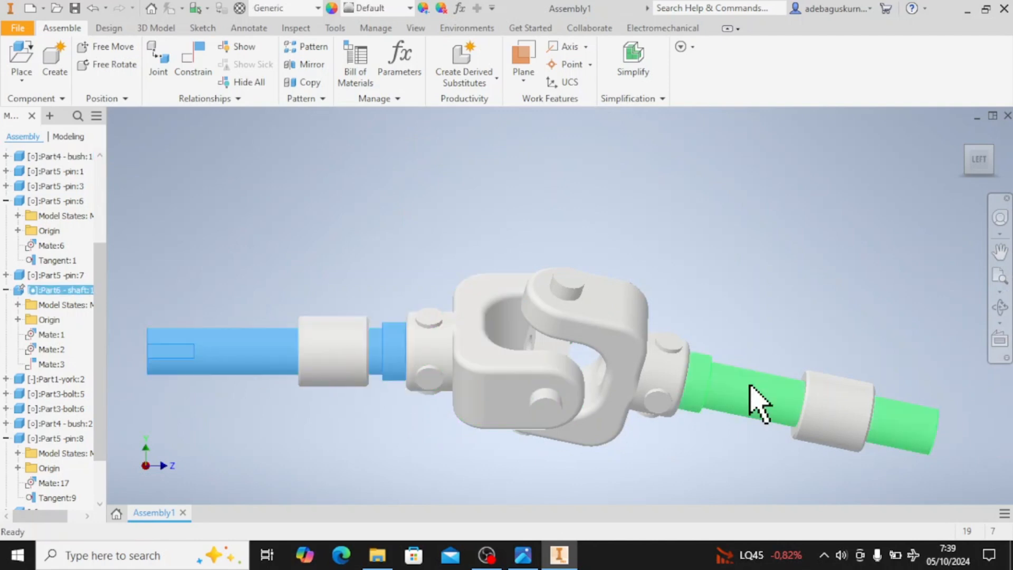
left_click_drag(843, 410, 763, 400)
left_click_drag(900, 429, 581, 419)
middle_click_drag(693, 311, 694, 349)
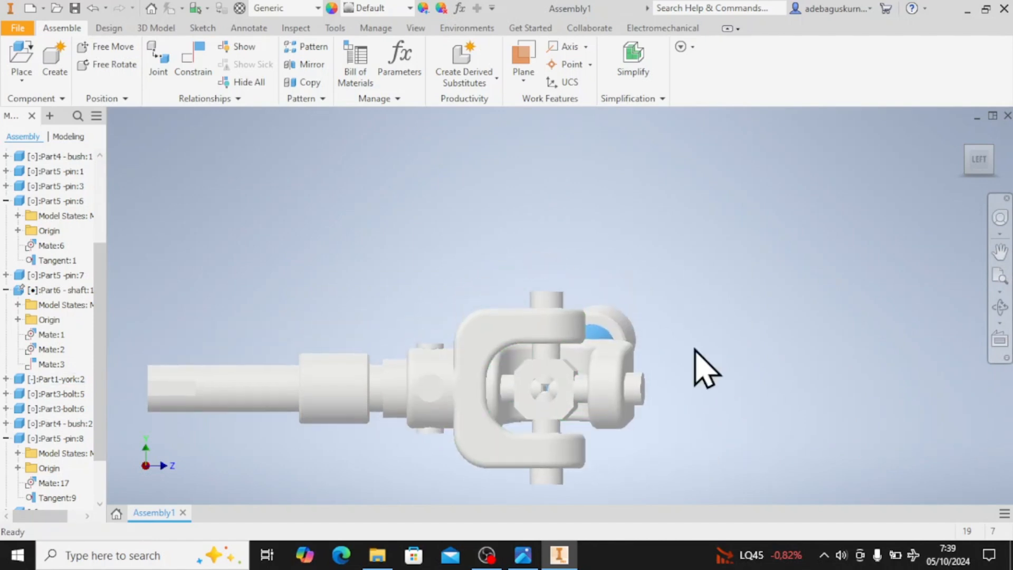
- Reposition the second shaft's fork half and move its bush using the top view
mouse_move(980, 158)
left_mouse_down()
mouse_move(977, 174)
mouse_move(978, 145)
left_mouse_up()
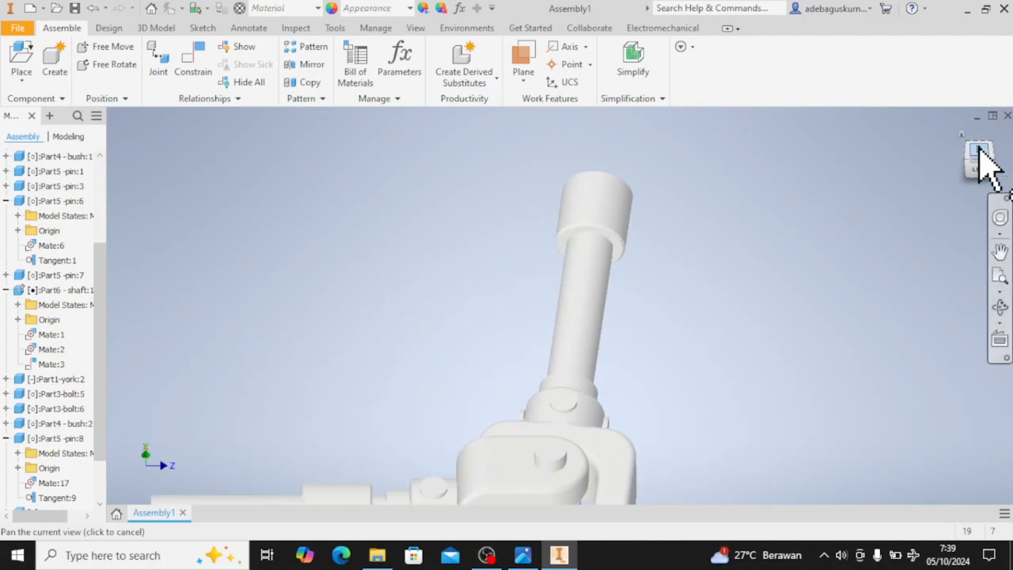
left_click(980, 153)
left_click_drag(660, 267, 926, 467)
left_click_drag(924, 422, 874, 425)
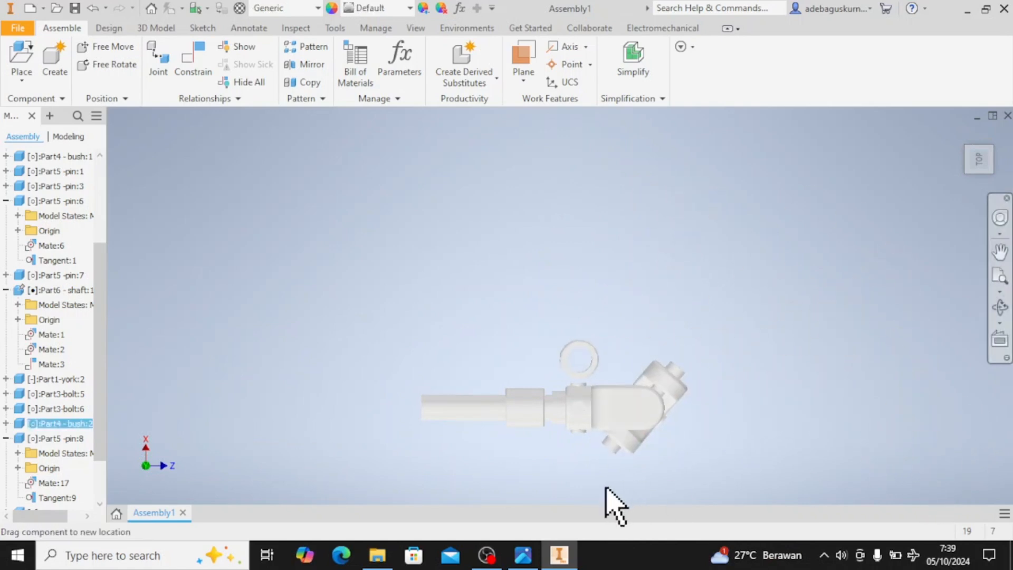
left_click_drag(889, 384, 876, 343)
left_click(734, 431)
middle_click_drag(691, 392, 697, 302)
- Slide the second shaft's loose bush along the shaft's axis in the top view
left_click(976, 155)
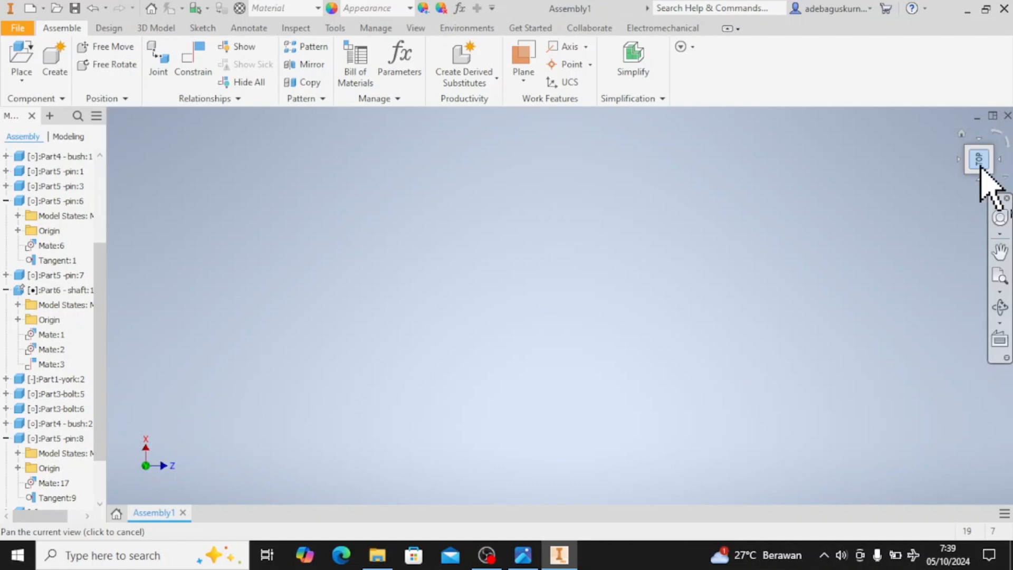
left_click(999, 277)
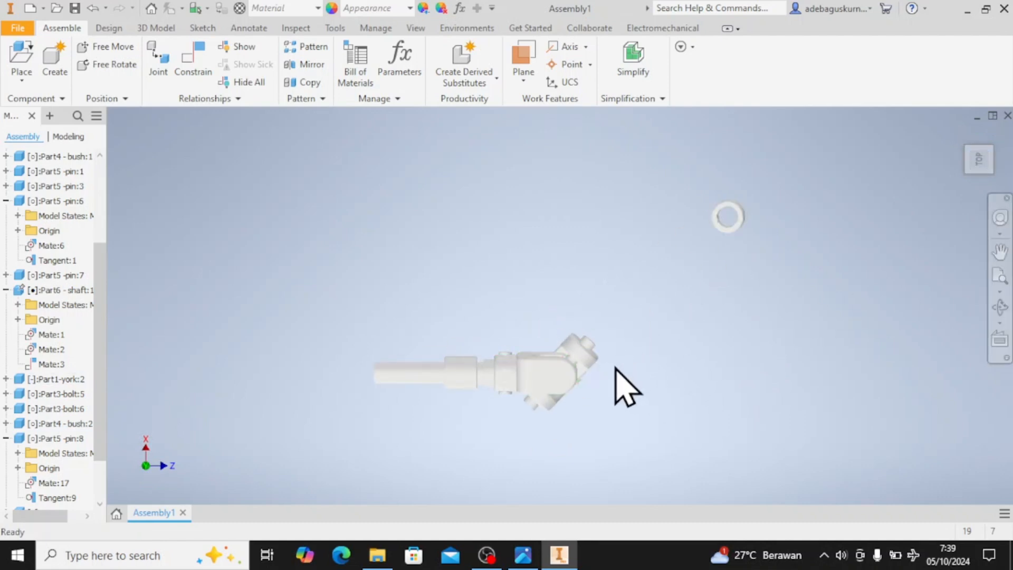
middle_click_drag(616, 365, 599, 331, "shift")
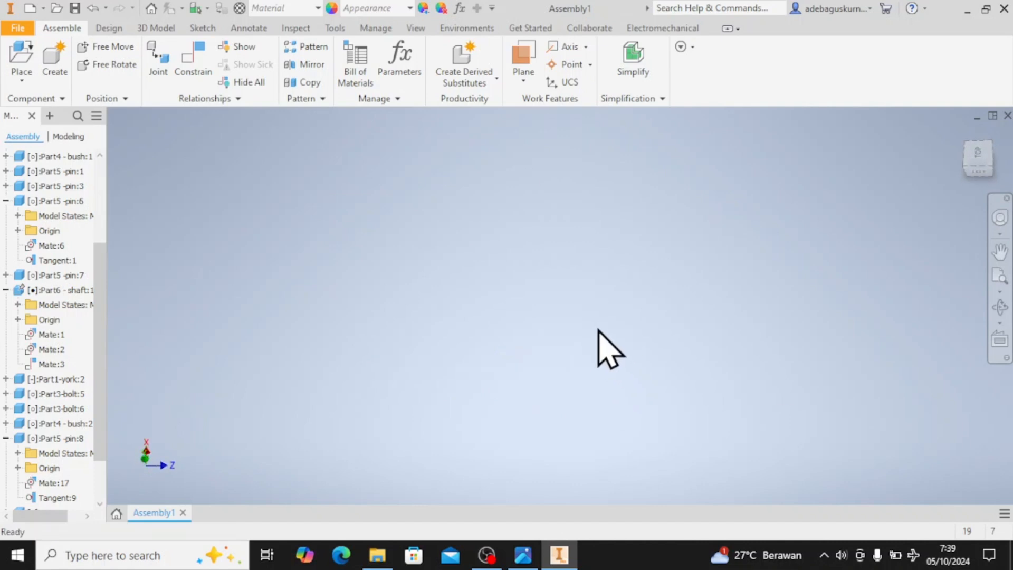
left_click(977, 155)
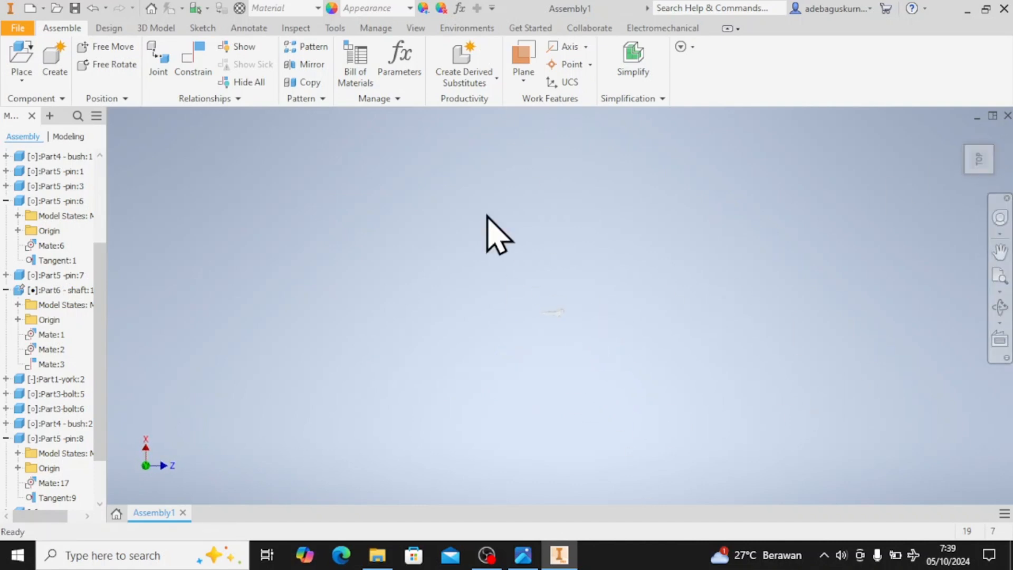
left_click(1002, 277)
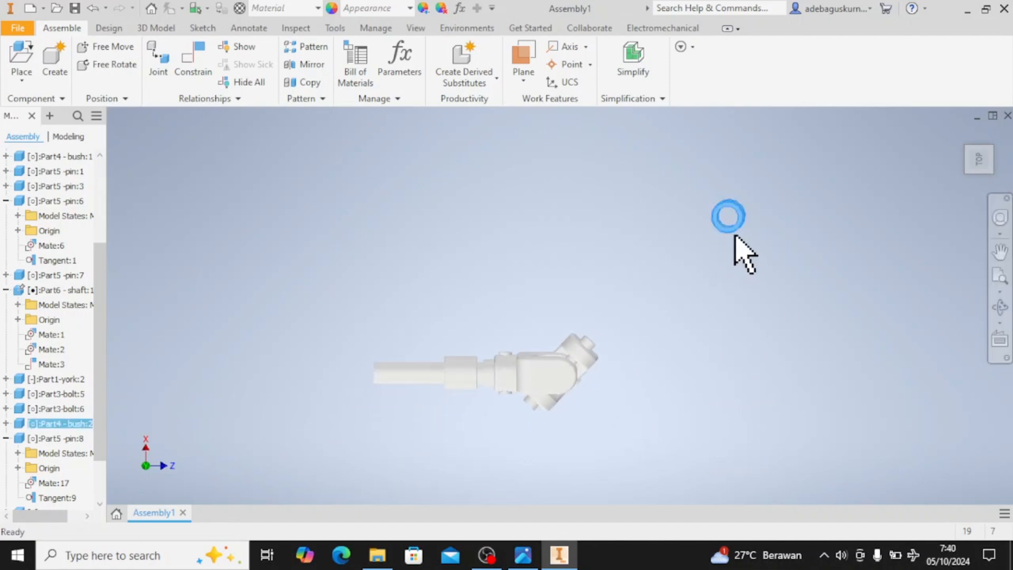
left_click_drag(735, 236, 640, 315)
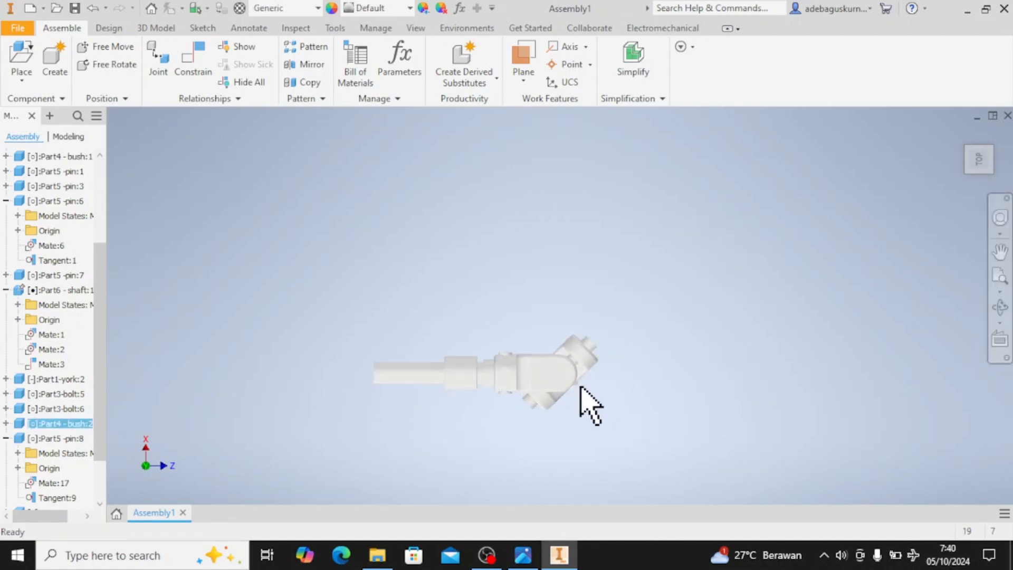
- Mate the fork-side end face of the second shaft's bush to the shaft's shoulder face with a 15 mm offset
middle_click_drag(587, 368, 577, 416, "shift")
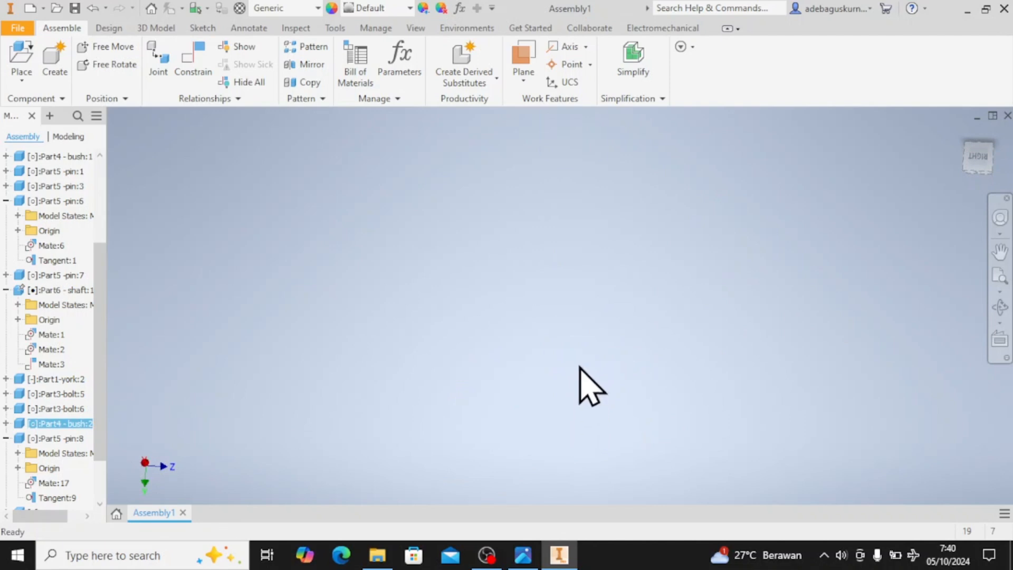
left_click(982, 158)
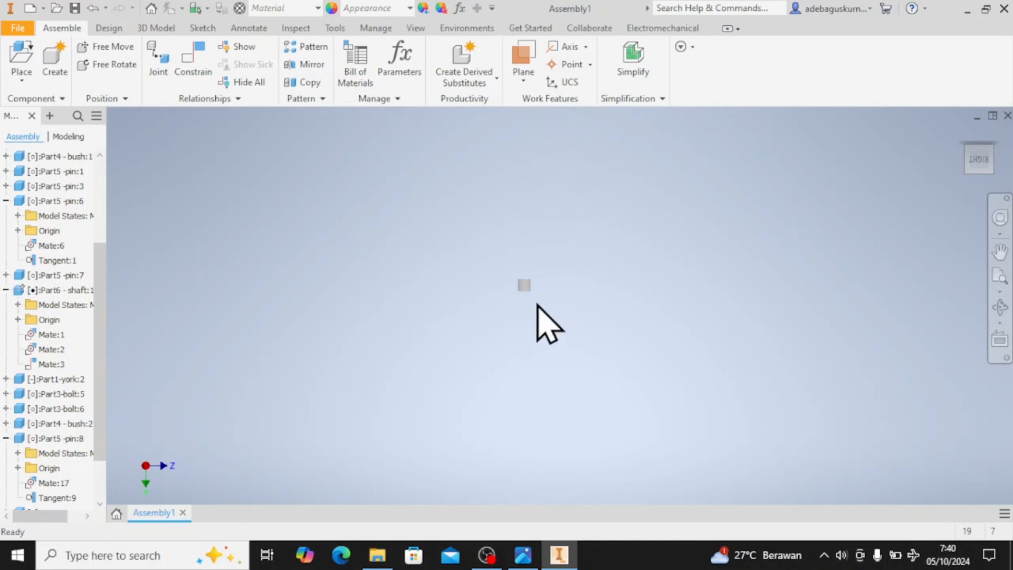
middle_click_drag(537, 305, 520, 286, "shift")
scroll(561, 426, "down", 8)
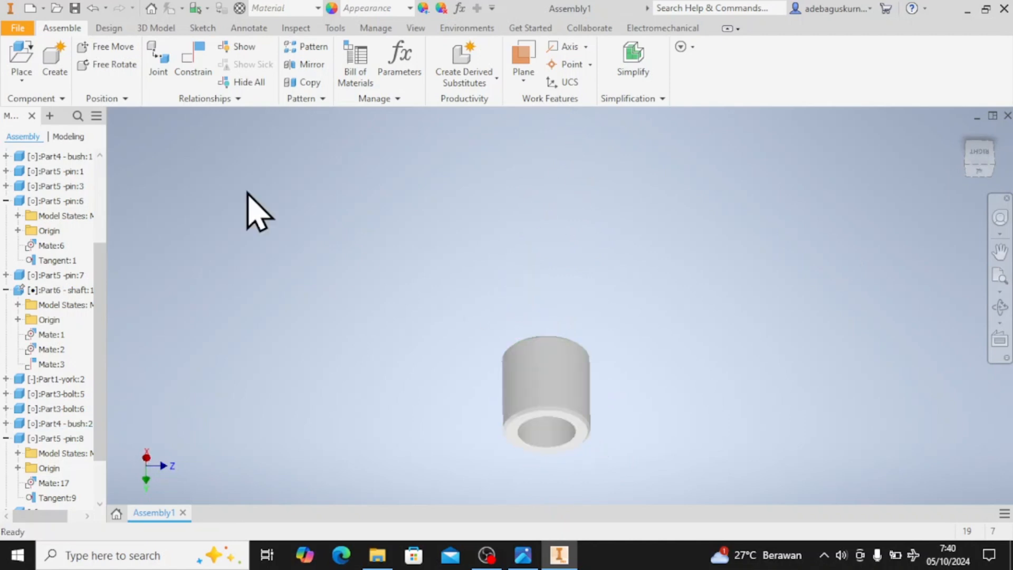
left_click(193, 58)
scroll(585, 434, "down", 5)
left_click(581, 431)
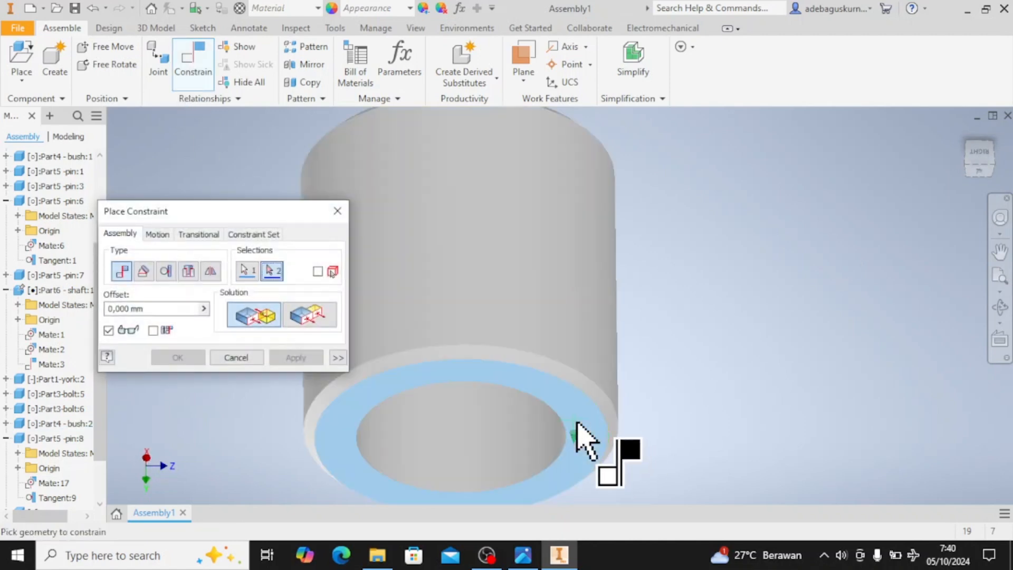
scroll(589, 425, "up", 8)
middle_click_drag(638, 430, 698, 147, "shift")
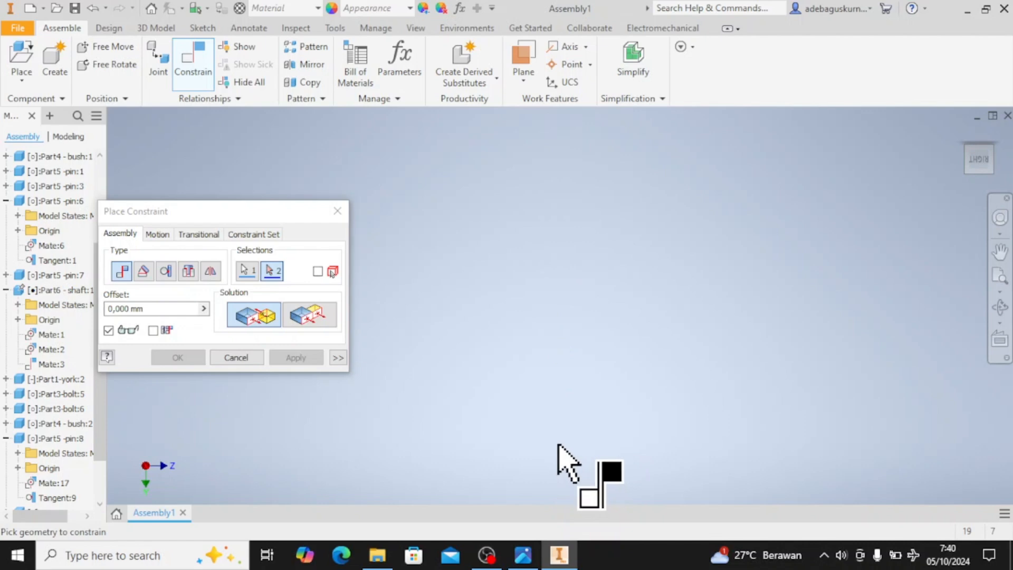
left_click(999, 279)
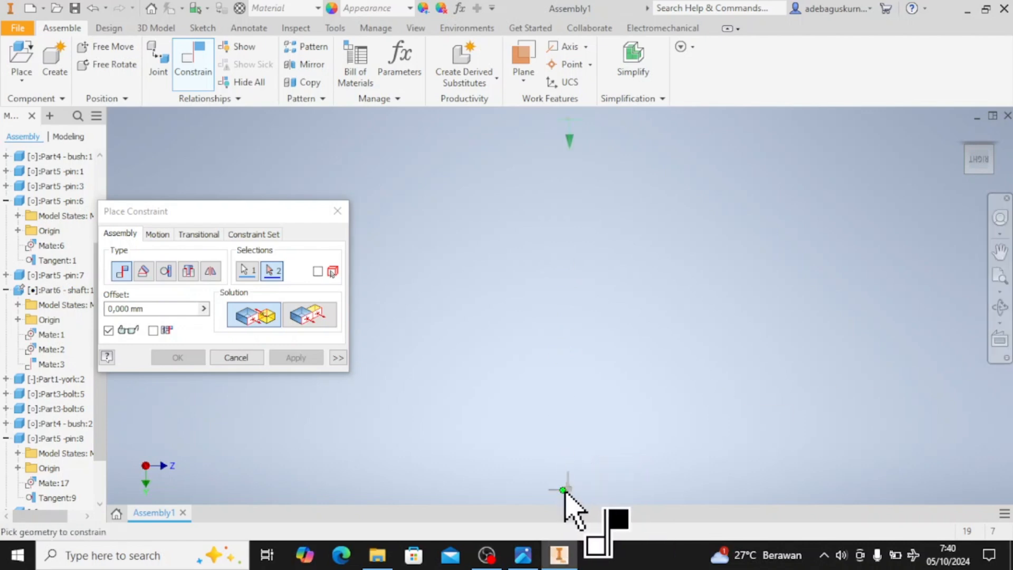
scroll(572, 488, "up", 6)
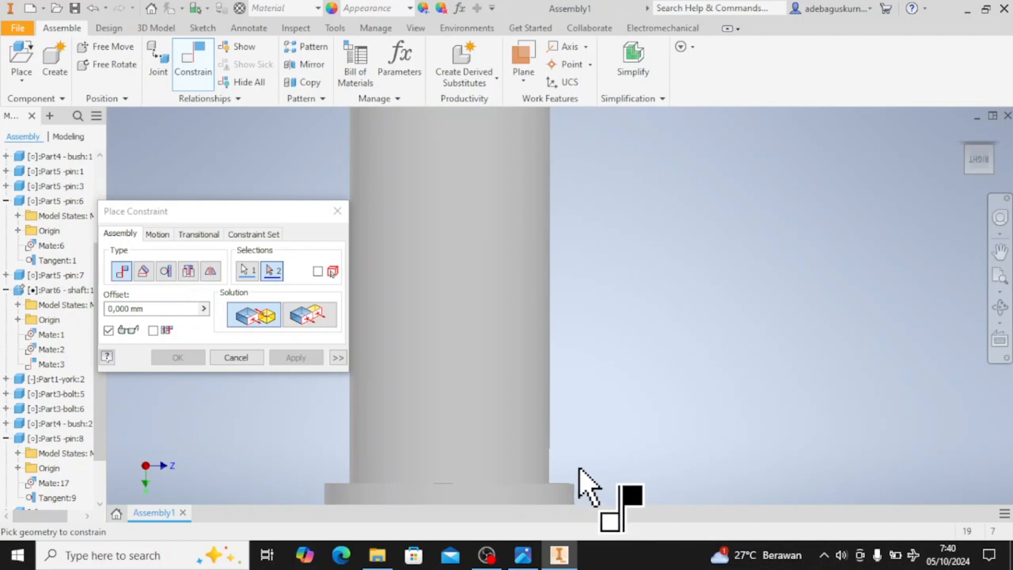
mouse_move(580, 470)
middle_mouse_down("shift")
mouse_move(584, 481)
mouse_move(581, 469)
middle_mouse_up("shift")
middle_click_drag(566, 424, 543, 448)
scroll(573, 254, "up", 3)
left_click(585, 266)
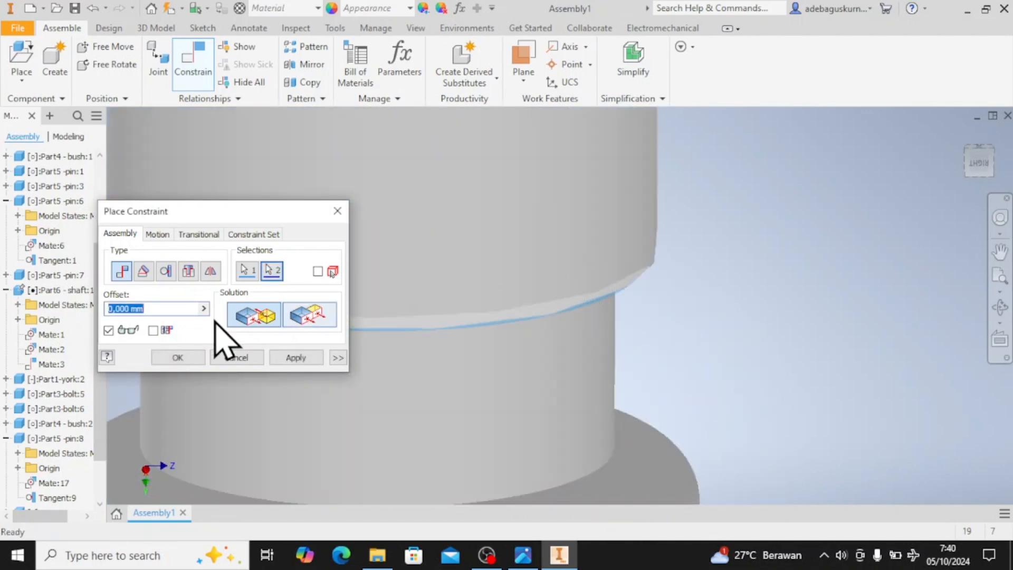
type("50")
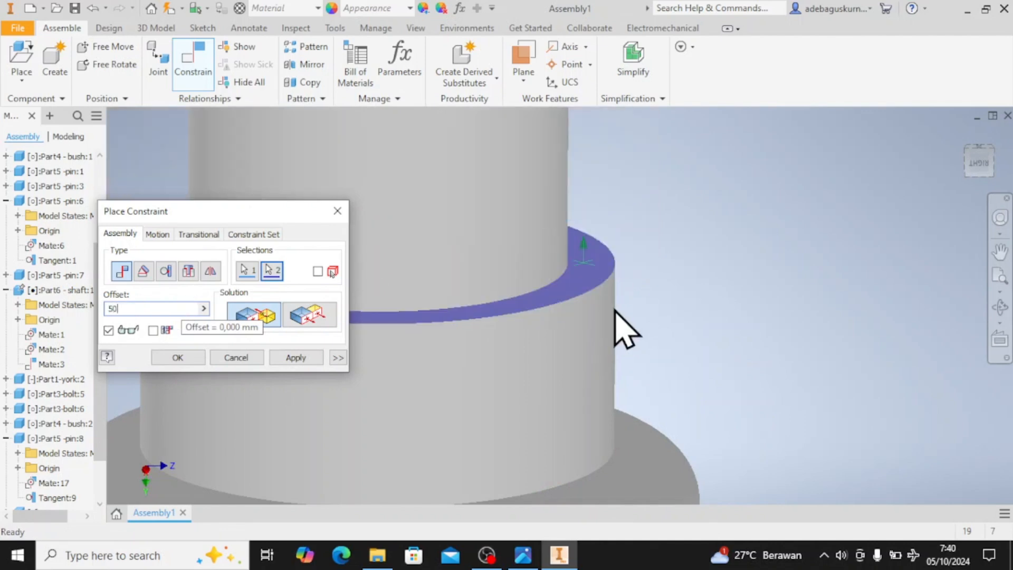
scroll(735, 323, "down", 5)
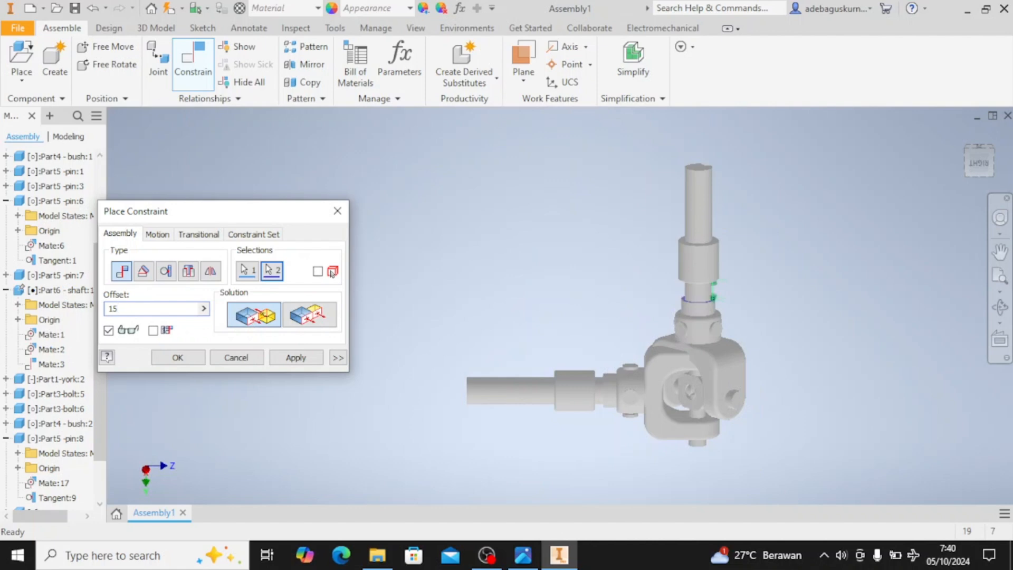
left_click(281, 357)
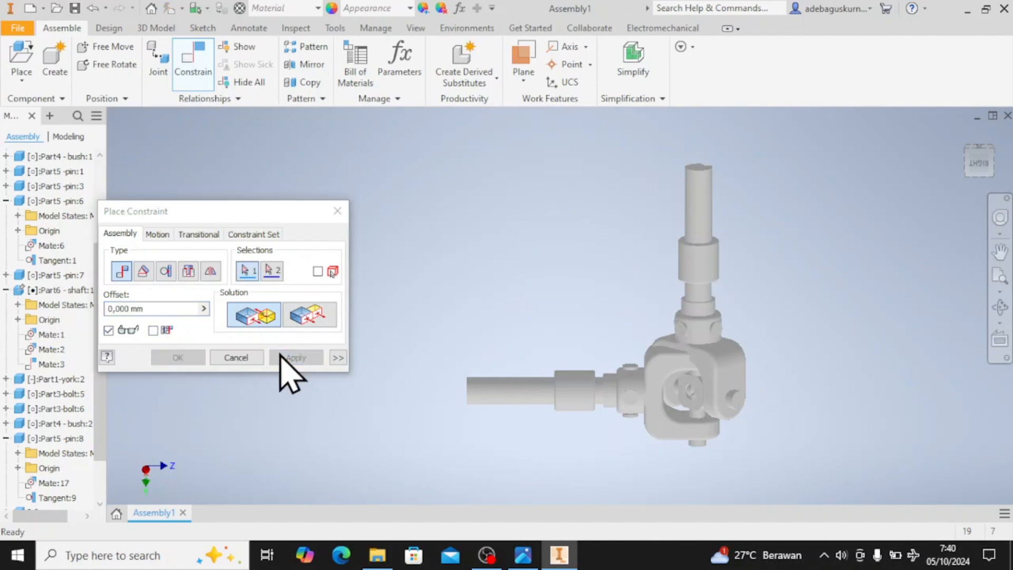
left_click(235, 358)
- Pull the first shaft's bush off its end and mate the bush's inner face to the shaft's shoulder with a 15 mm offset
left_click_drag(580, 417, 360, 415)
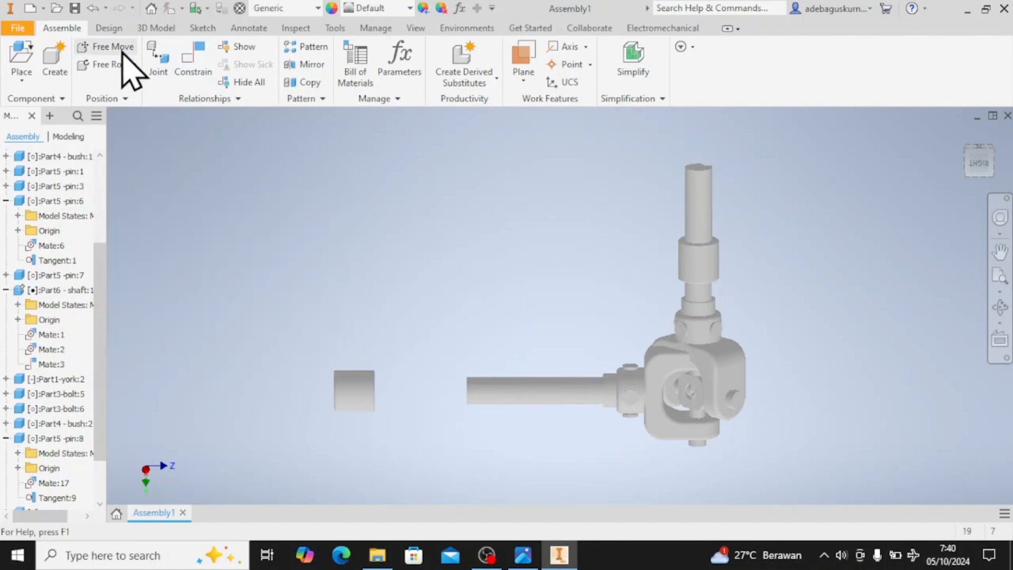
left_click(195, 74)
middle_click_drag(398, 415, 370, 410, "shift")
scroll(392, 394, "down", 5)
left_click(445, 287)
scroll(547, 355, "up", 5)
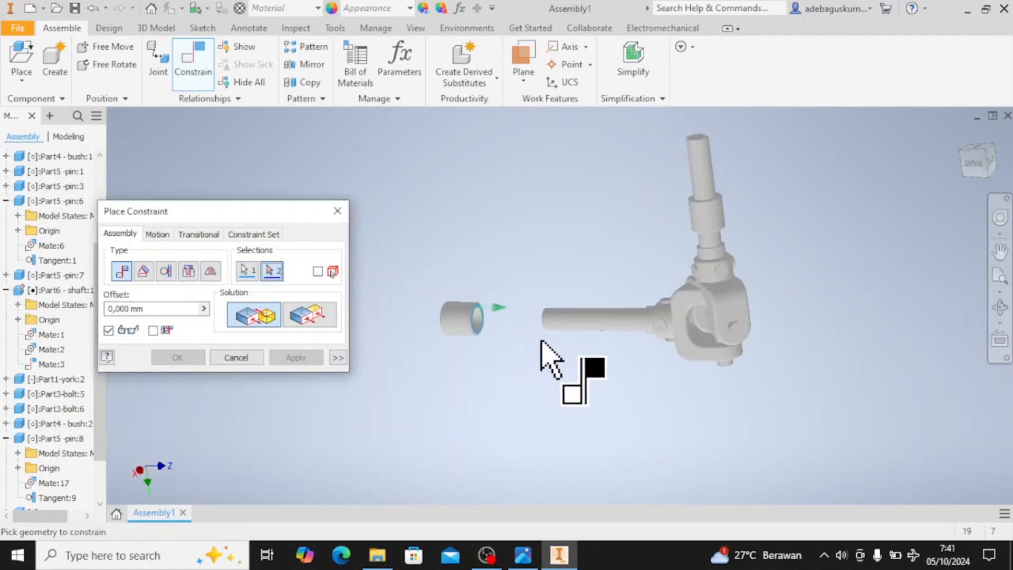
middle_click_drag(548, 355, 640, 340, "shift")
scroll(640, 340, "down", 6)
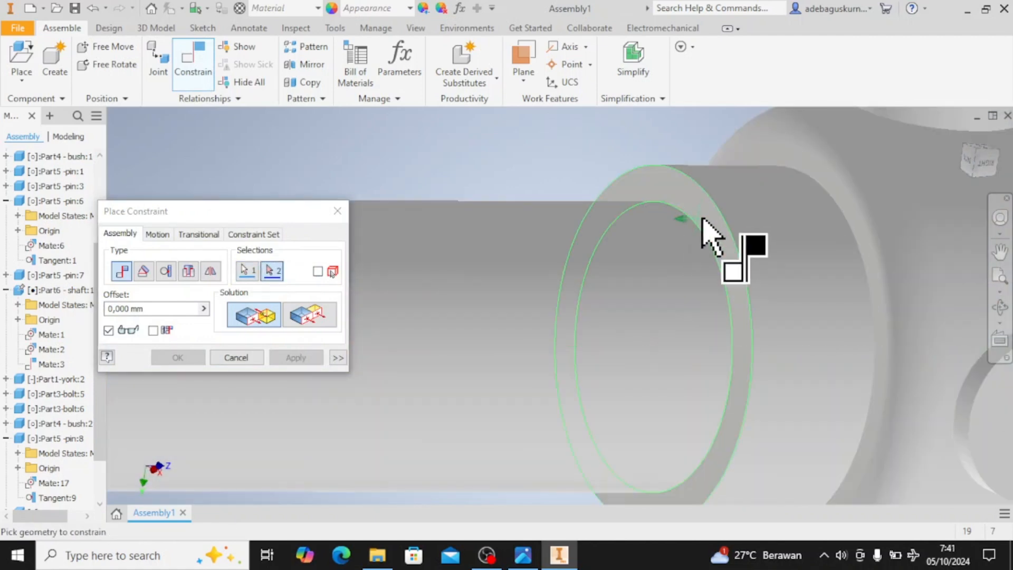
type("15")
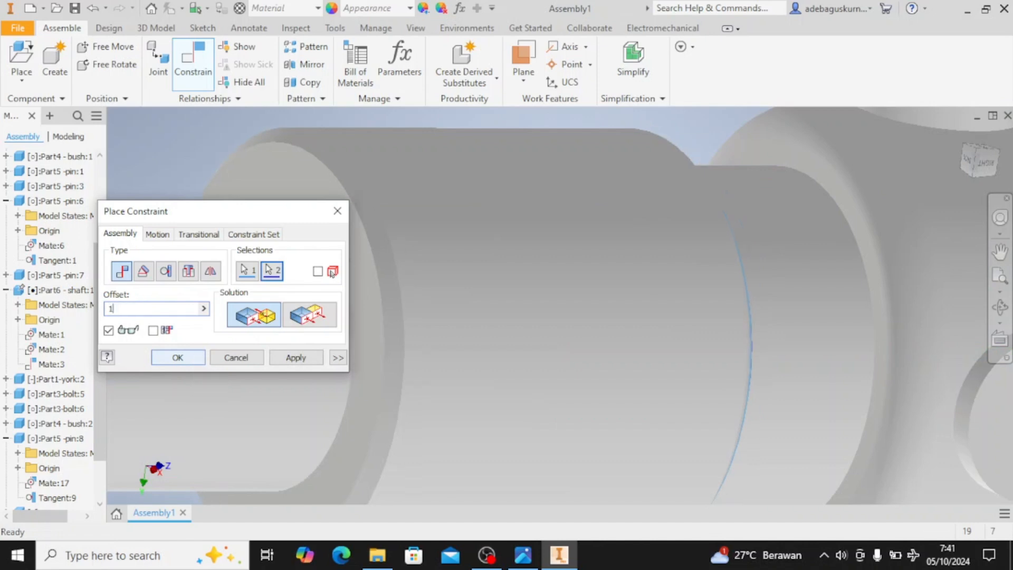
left_click(293, 363)
left_click(236, 358)
- Swing the second shaft and its fork through the joint's range of motion by pulling on the shaft's bush
scroll(430, 384, "up", 5)
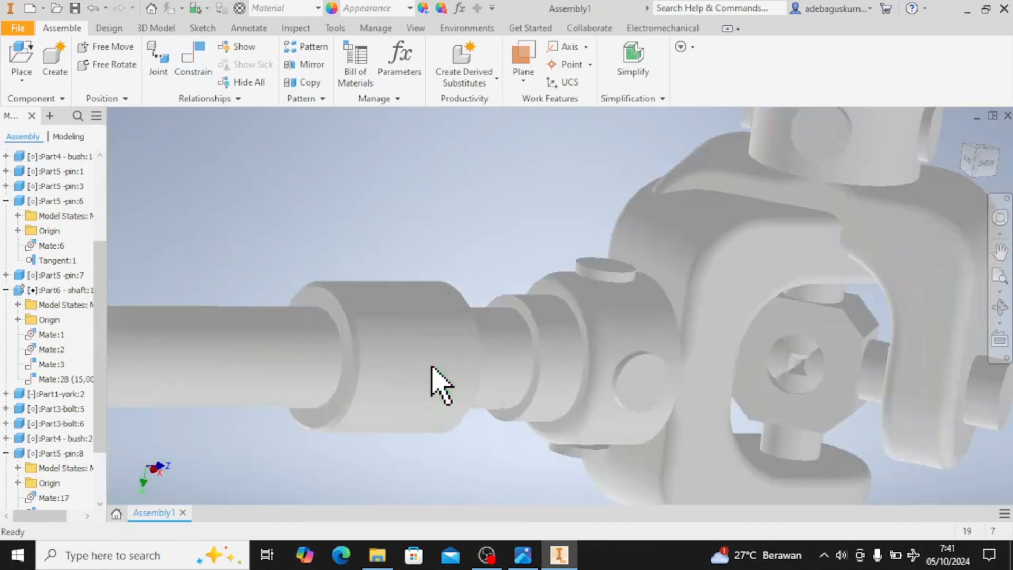
left_click_drag(606, 199, 843, 276)
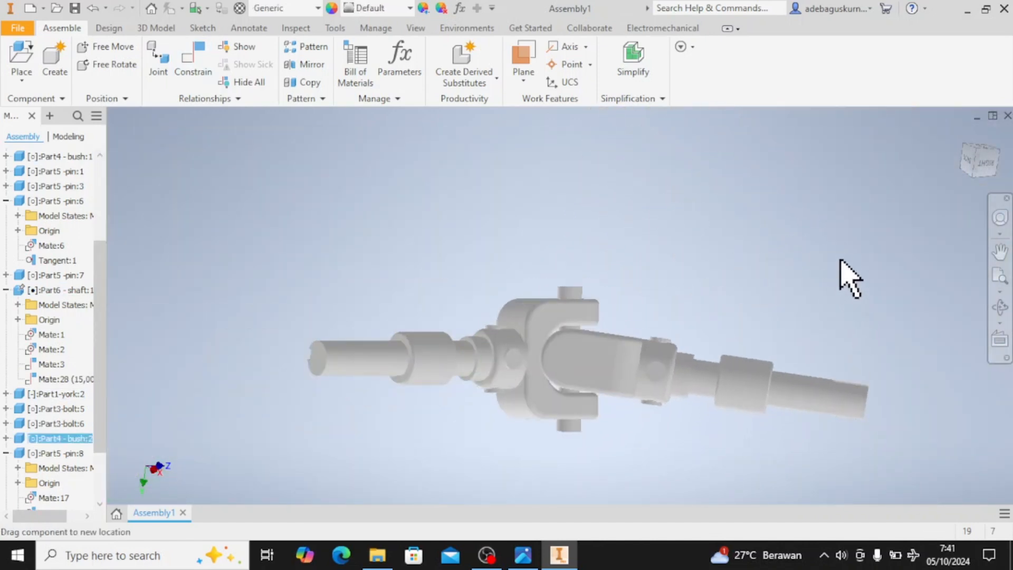
left_click(991, 167)
scroll(591, 307, "up", 8)
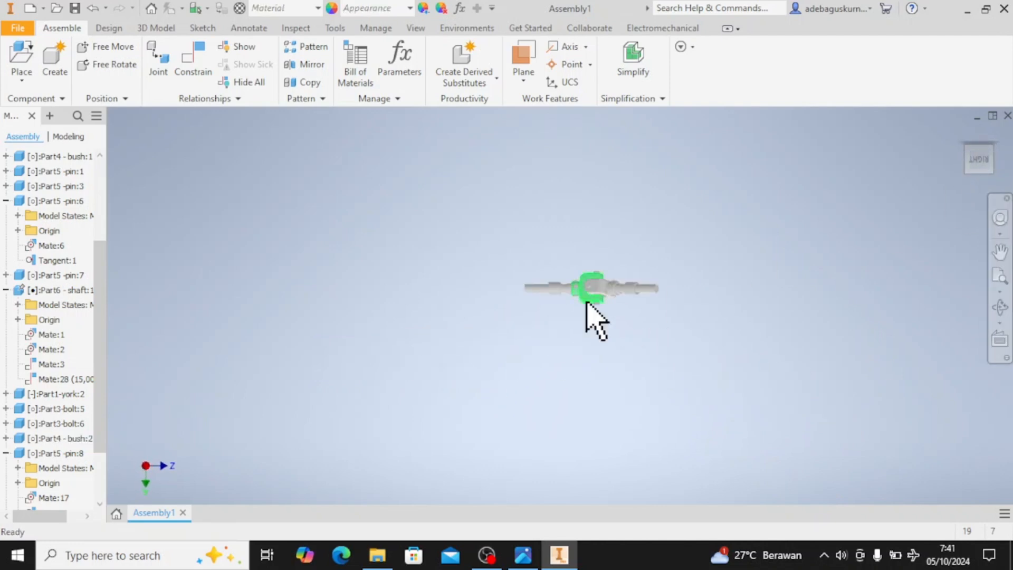
left_click_drag(757, 290, 983, 201)
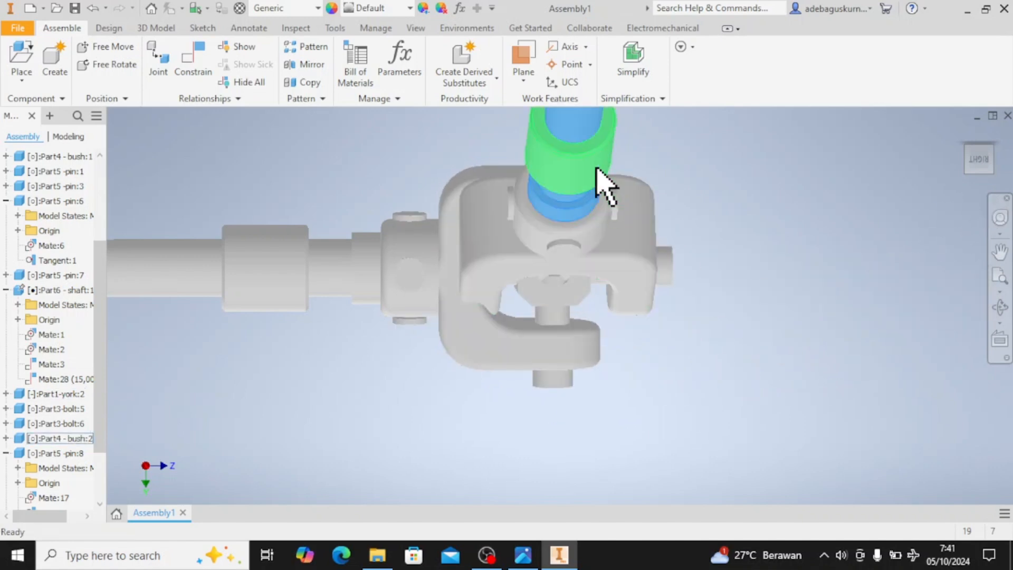
left_click_drag(606, 181, 904, 207)
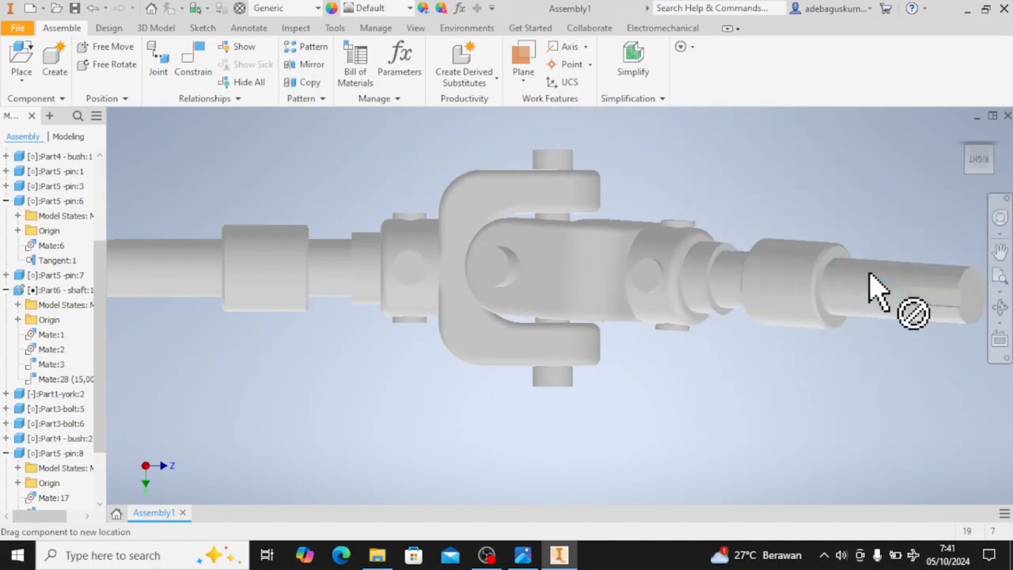
left_click_drag(878, 290, 681, 301)
- Turn the second fork about the nut until its shaft lies roughly in line with the first shaft
middle_click_drag(654, 300, 642, 254, "shift")
left_click_drag(602, 312, 611, 330)
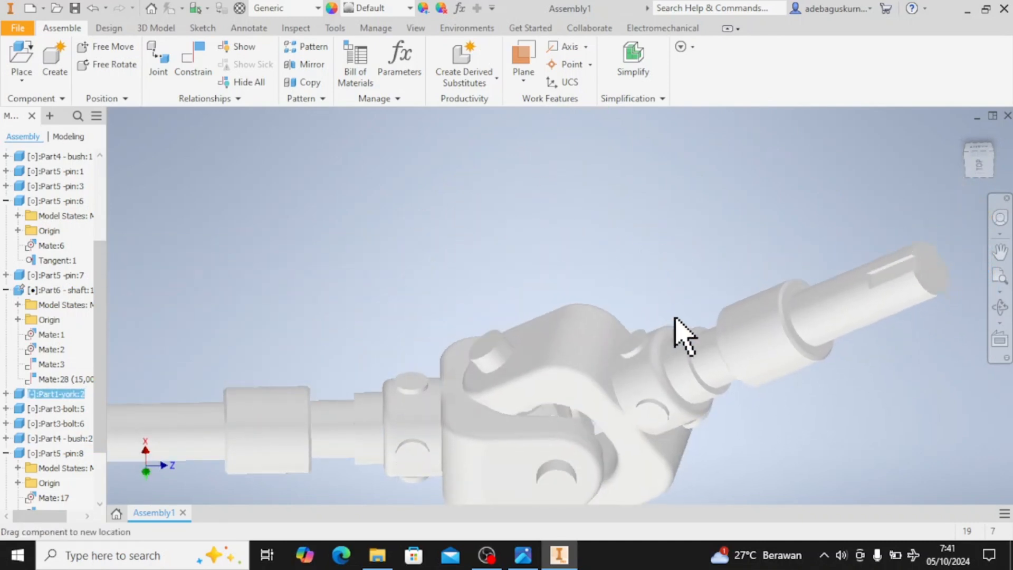
left_click_drag(674, 318, 652, 444)
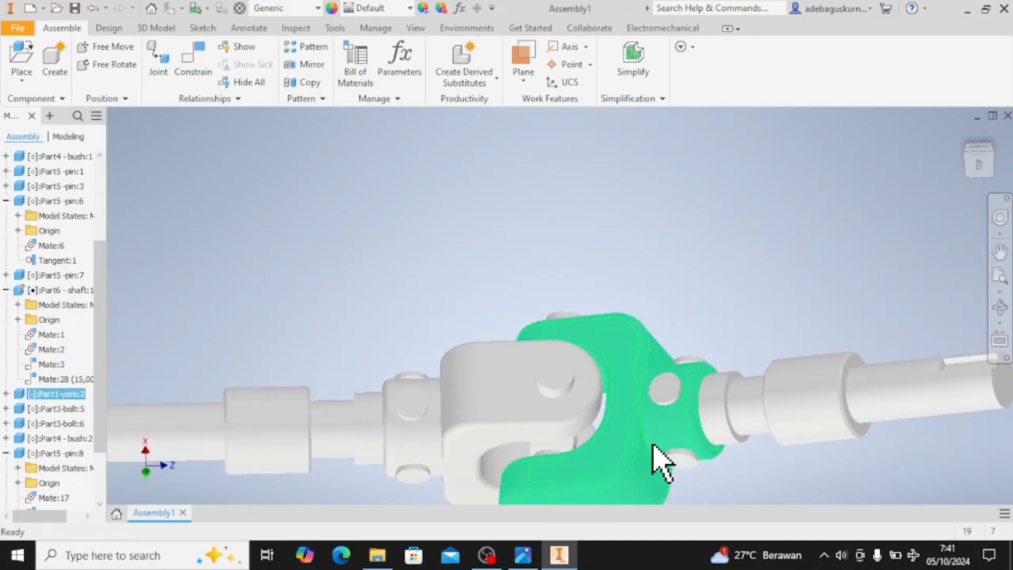
middle_click_drag(640, 431, 639, 331, "shift")
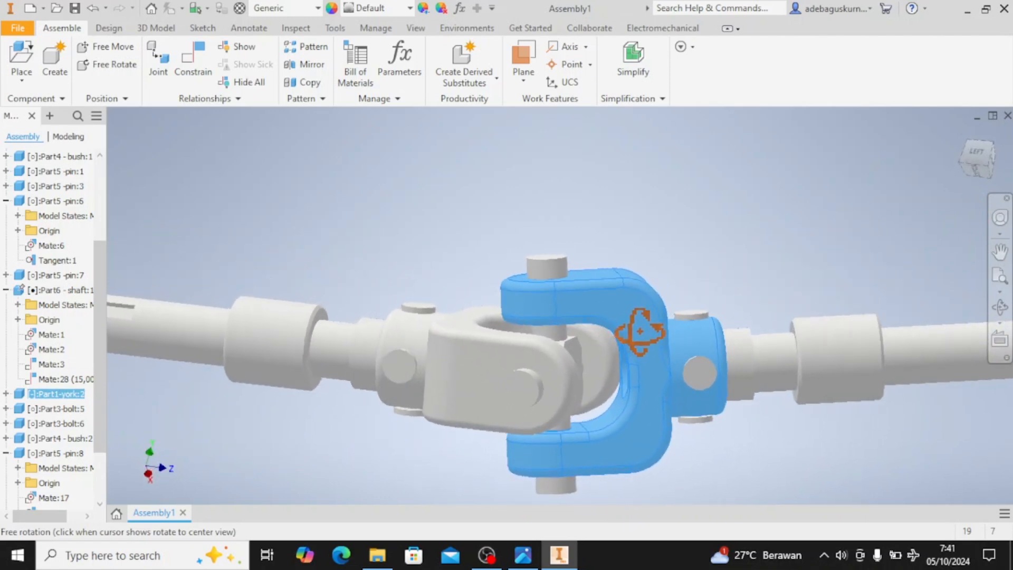